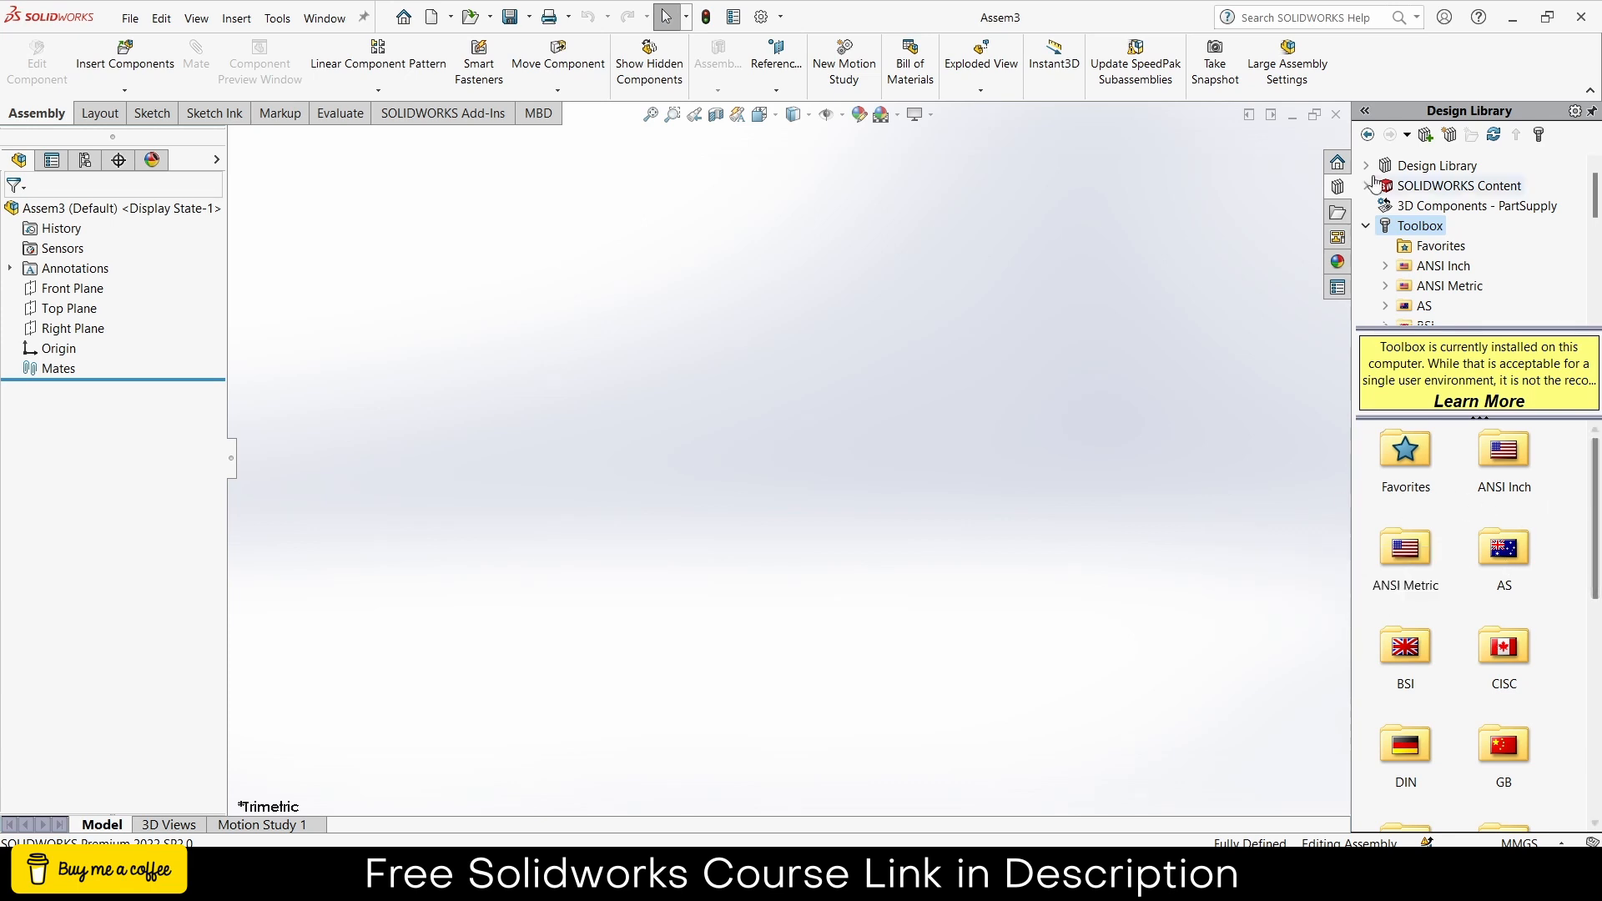
- Insert a Helical Gear from the Toolbox ANSI Metric Power Transmission gears into the assembly
double_click(1412, 561)
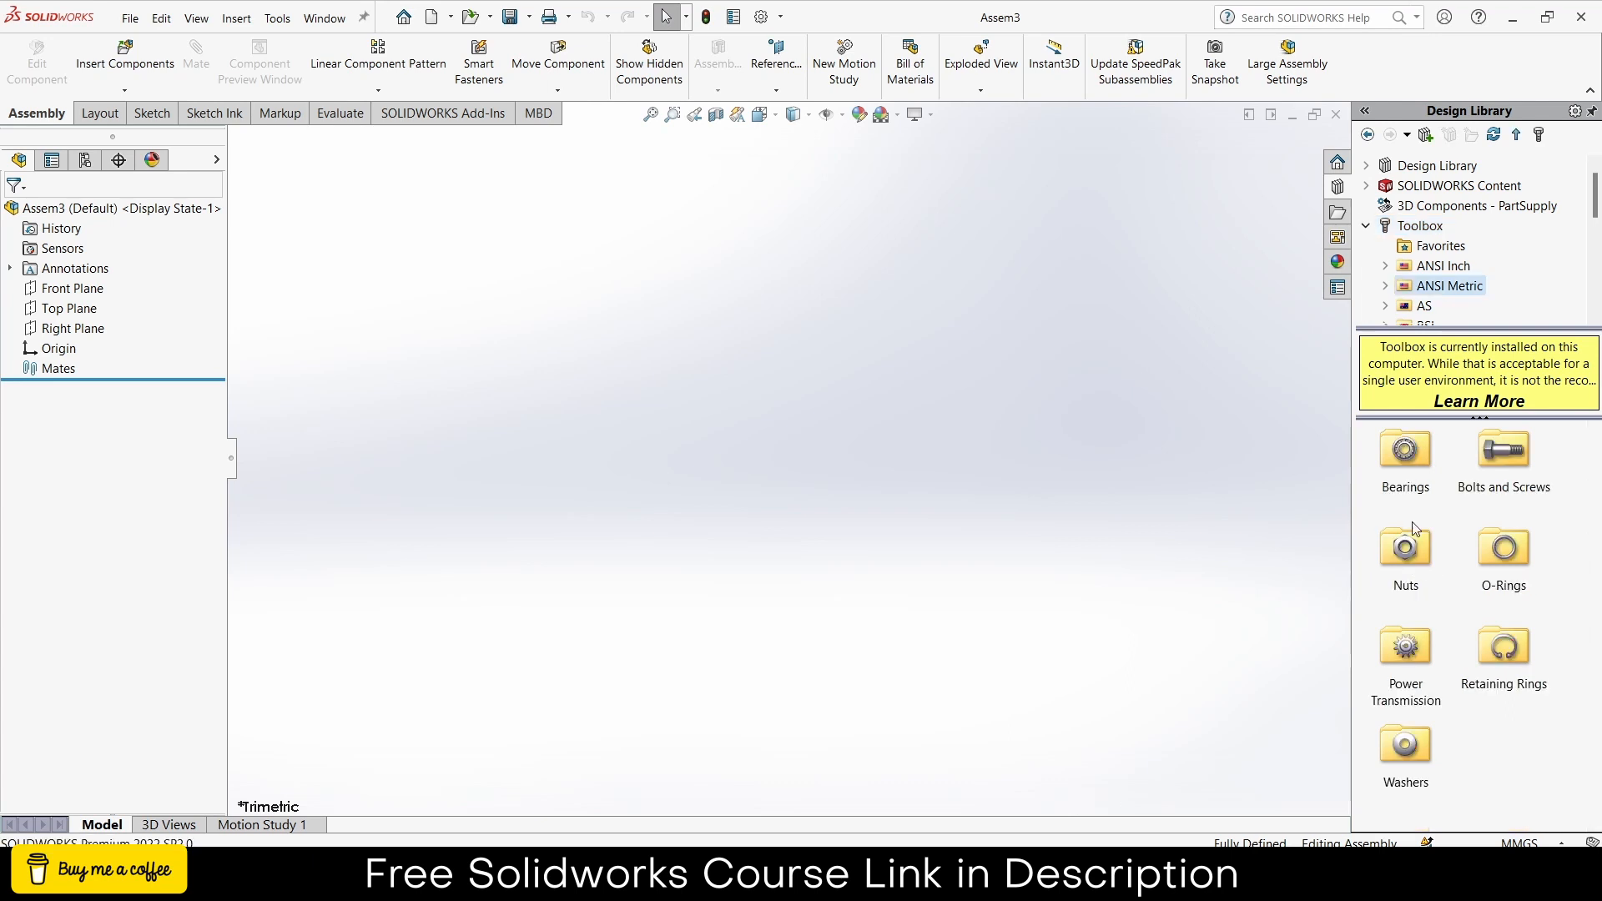
double_click(1415, 627)
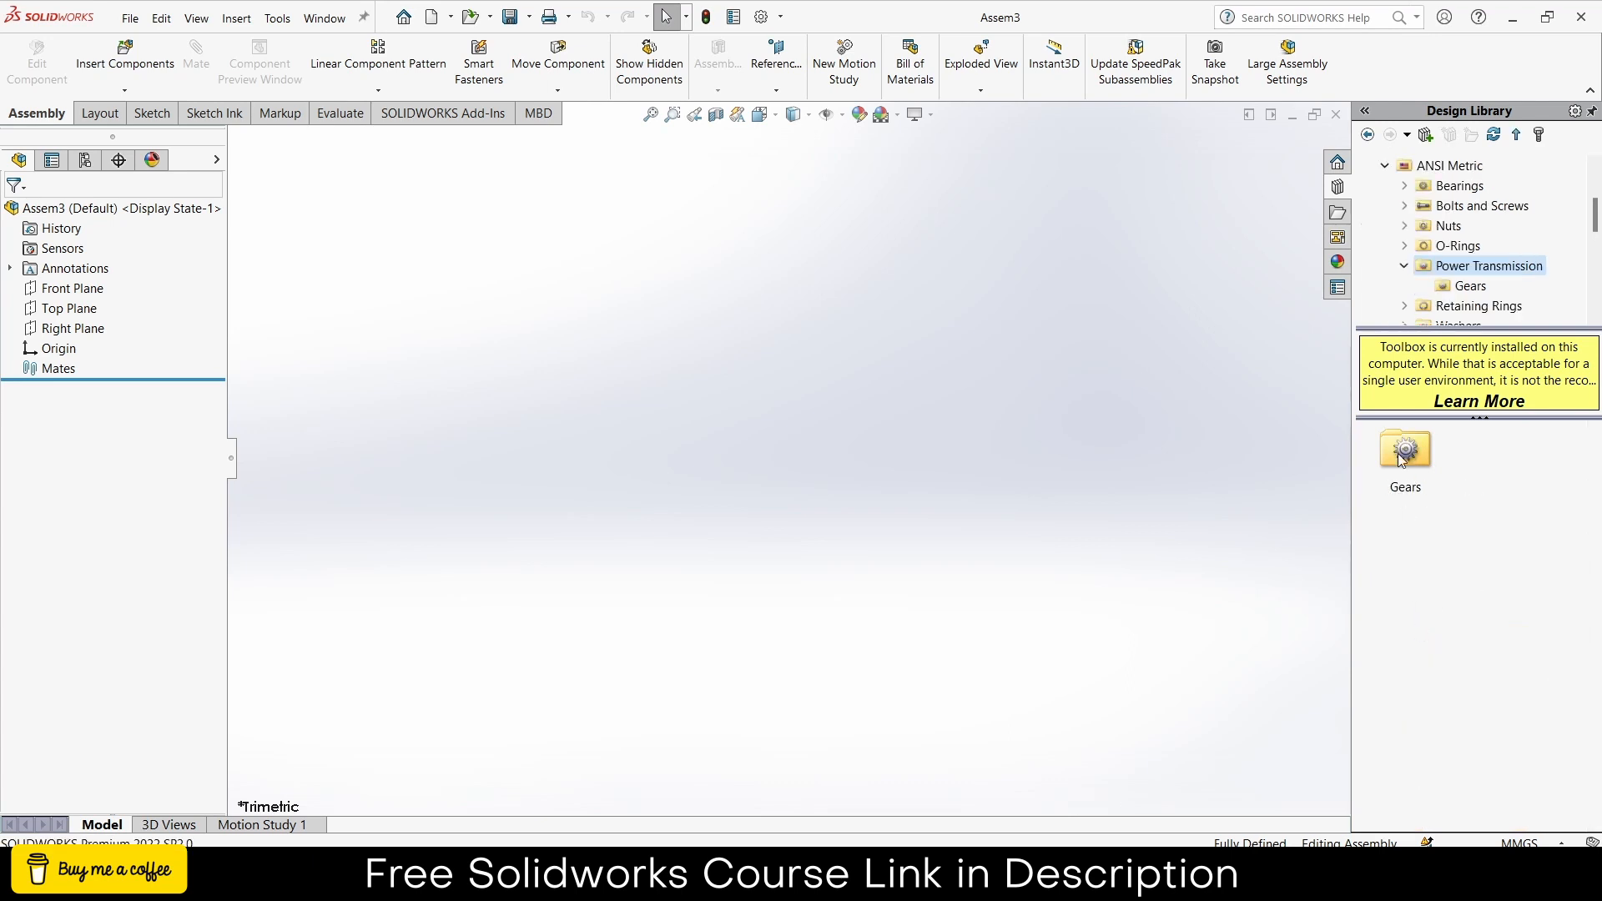
double_click(1403, 451)
left_click_drag(1408, 465, 854, 387)
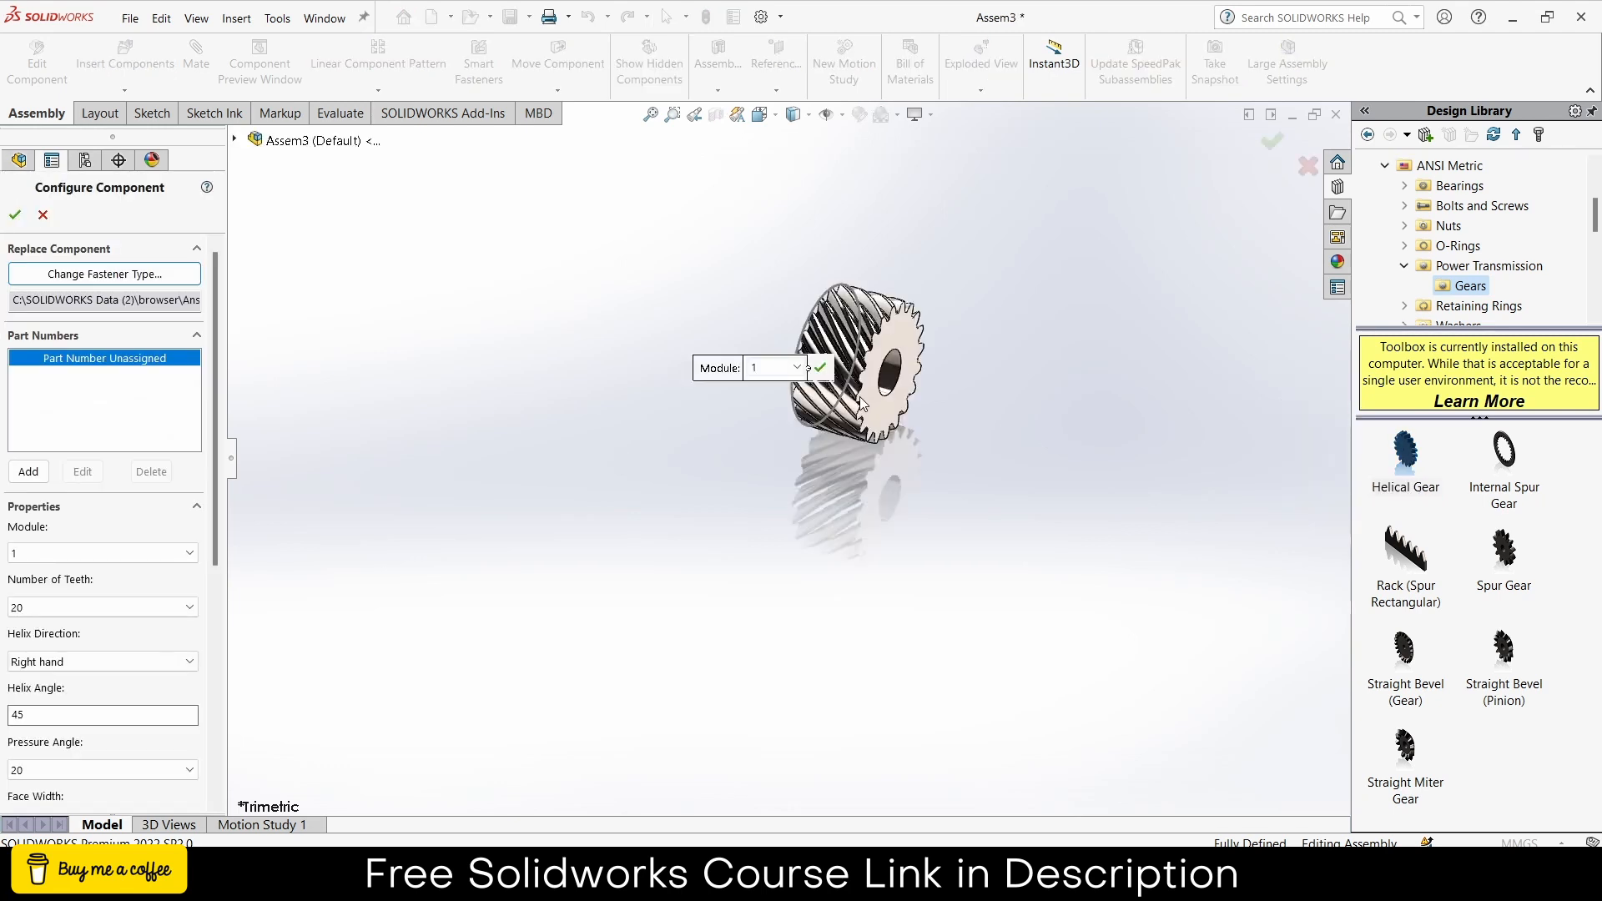
- Accept the gear configuration with module 1, 20 teeth, right-hand 45° helix, pressure angle 20, face width 15, no hub, shaft diameter 10 and no keyway
scroll(204, 378, "down", 3)
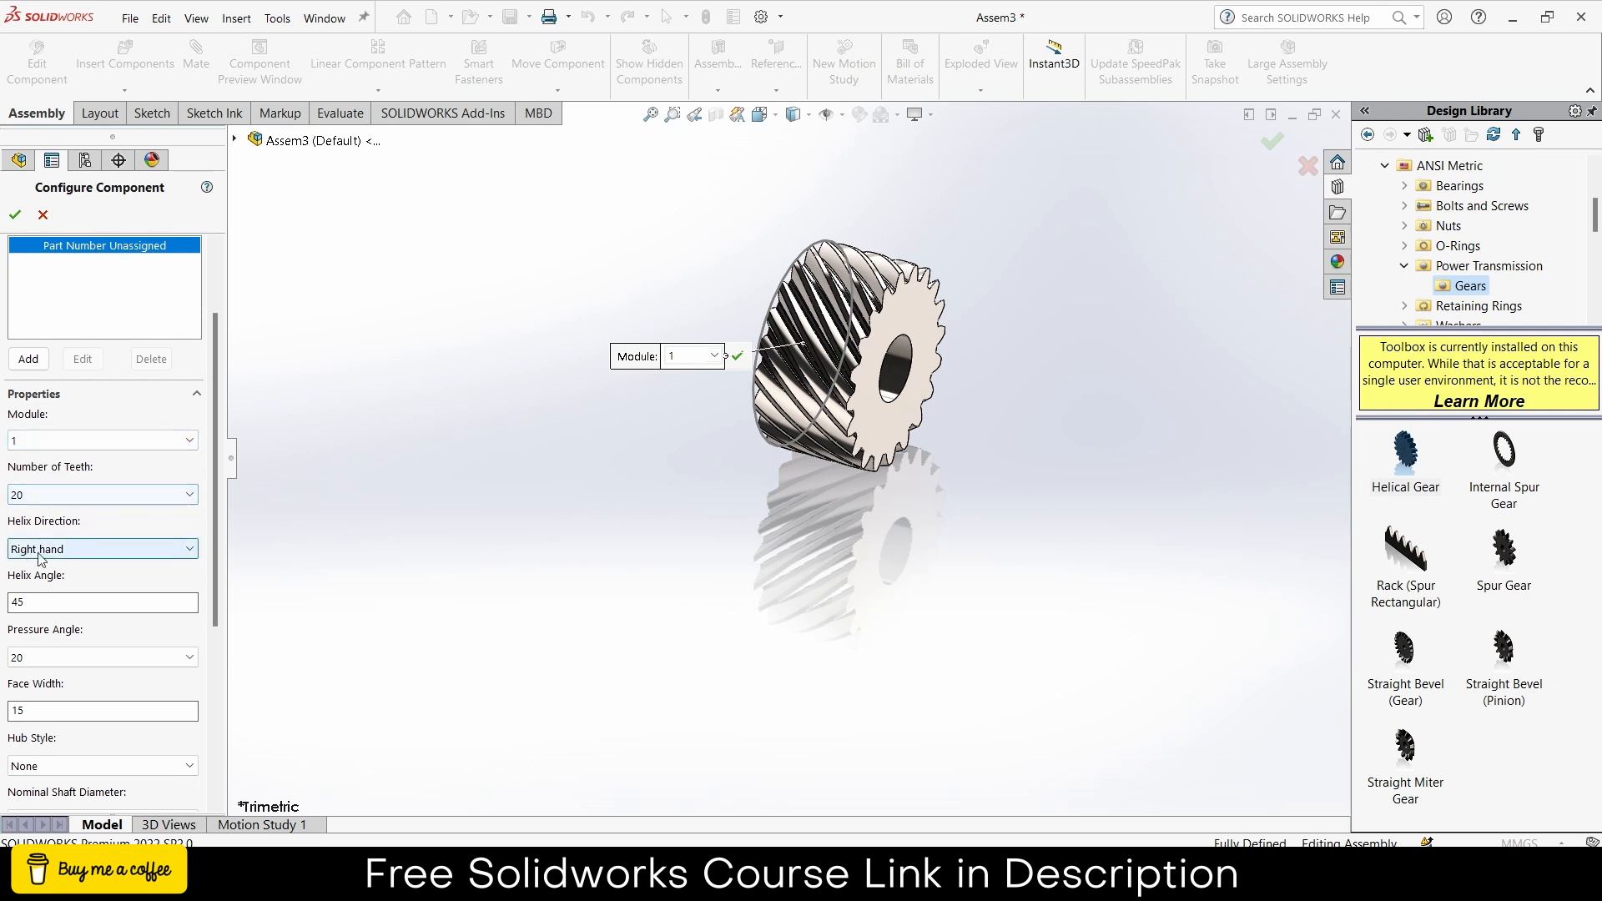
left_click_drag(214, 467, 214, 571)
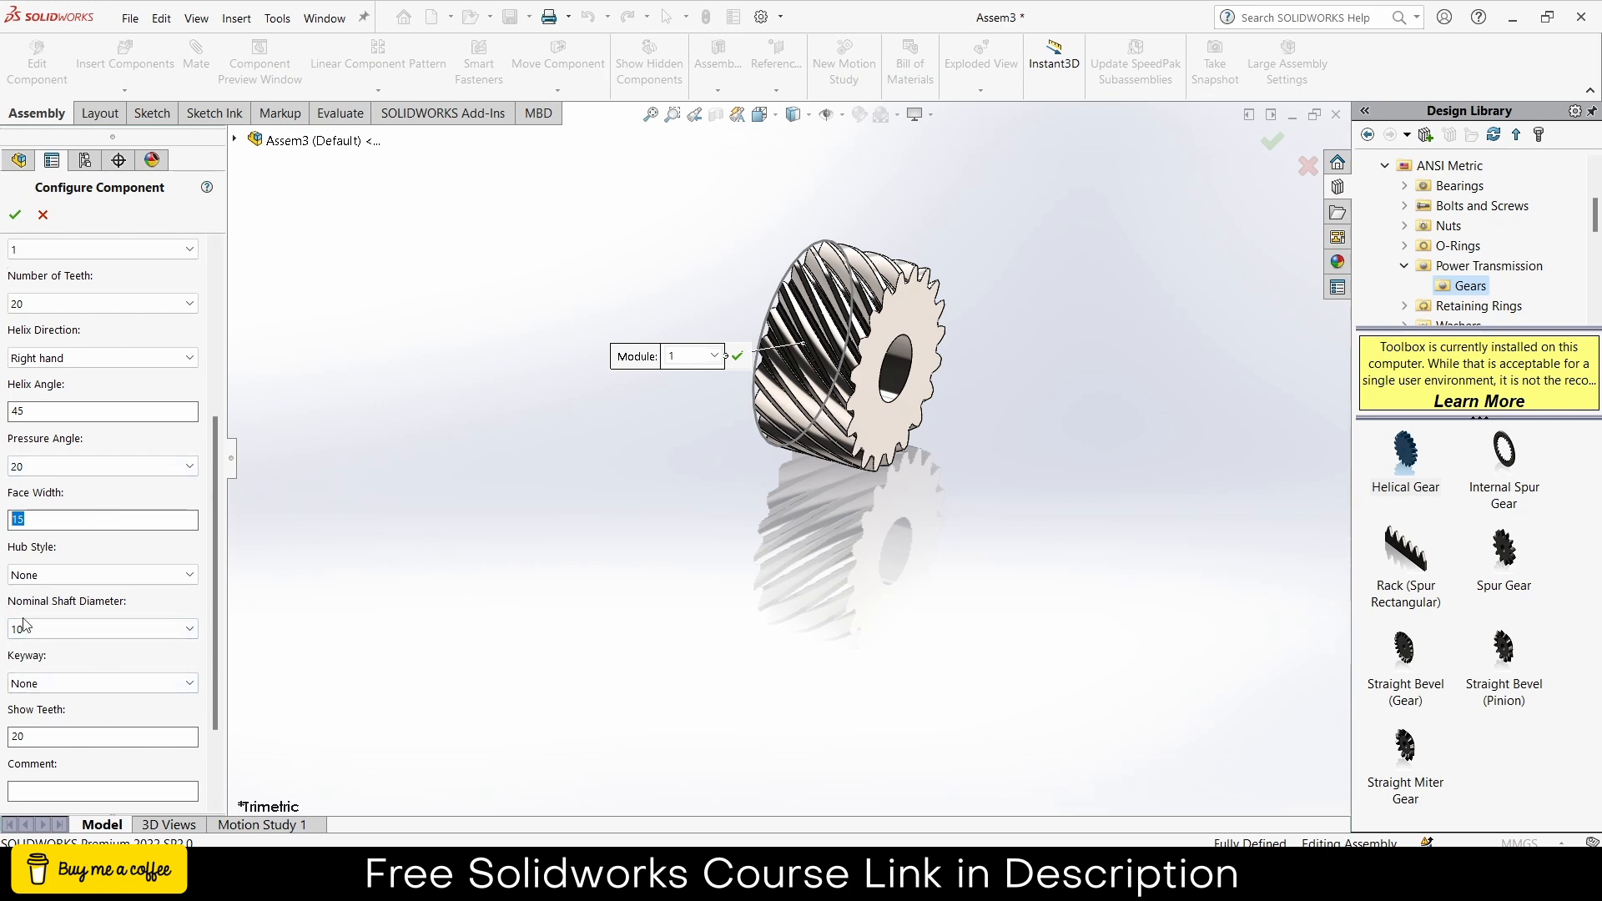
scroll(876, 357, "down", 5)
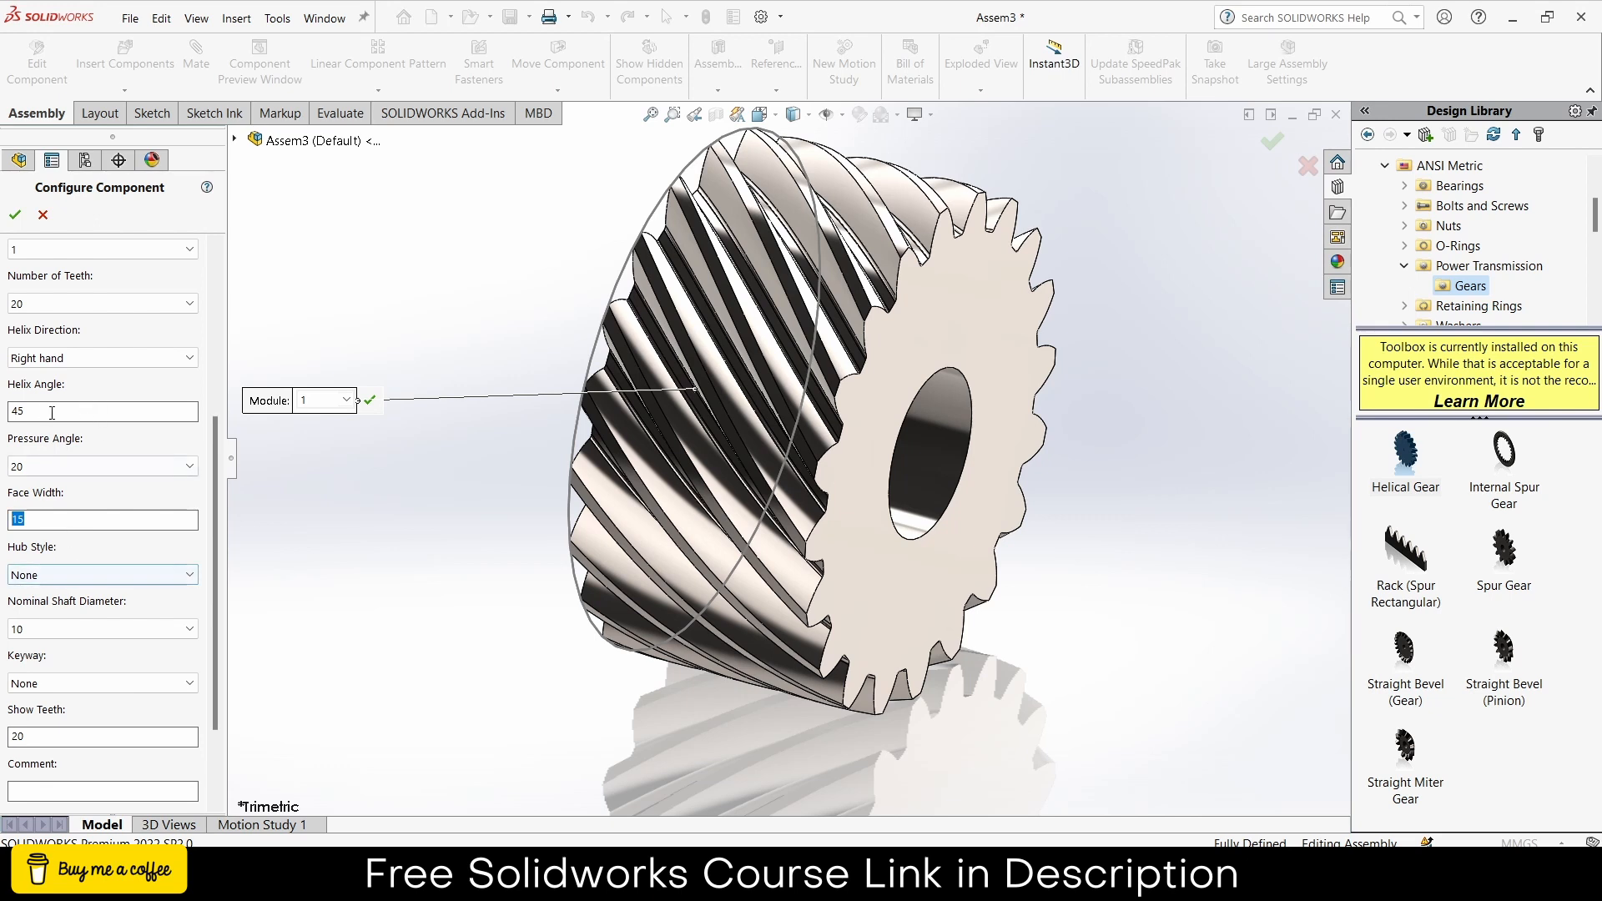
left_click_drag(214, 428, 223, 312)
left_click(15, 215)
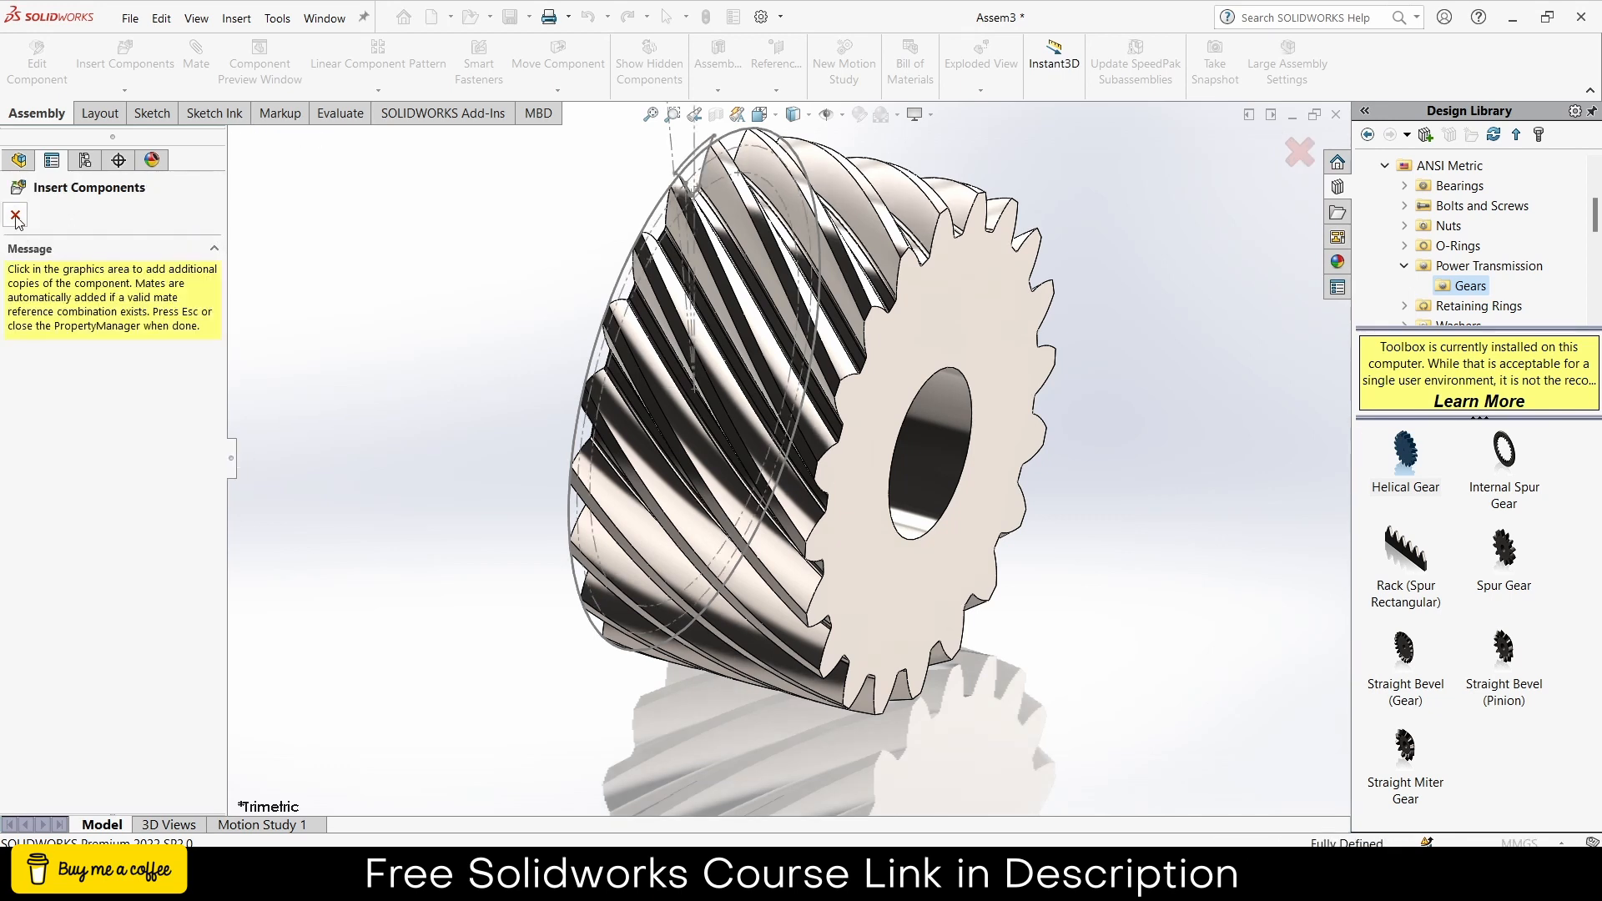
- Place a second copy of the helical gear beside the first one and finish inserting components
left_click(505, 358)
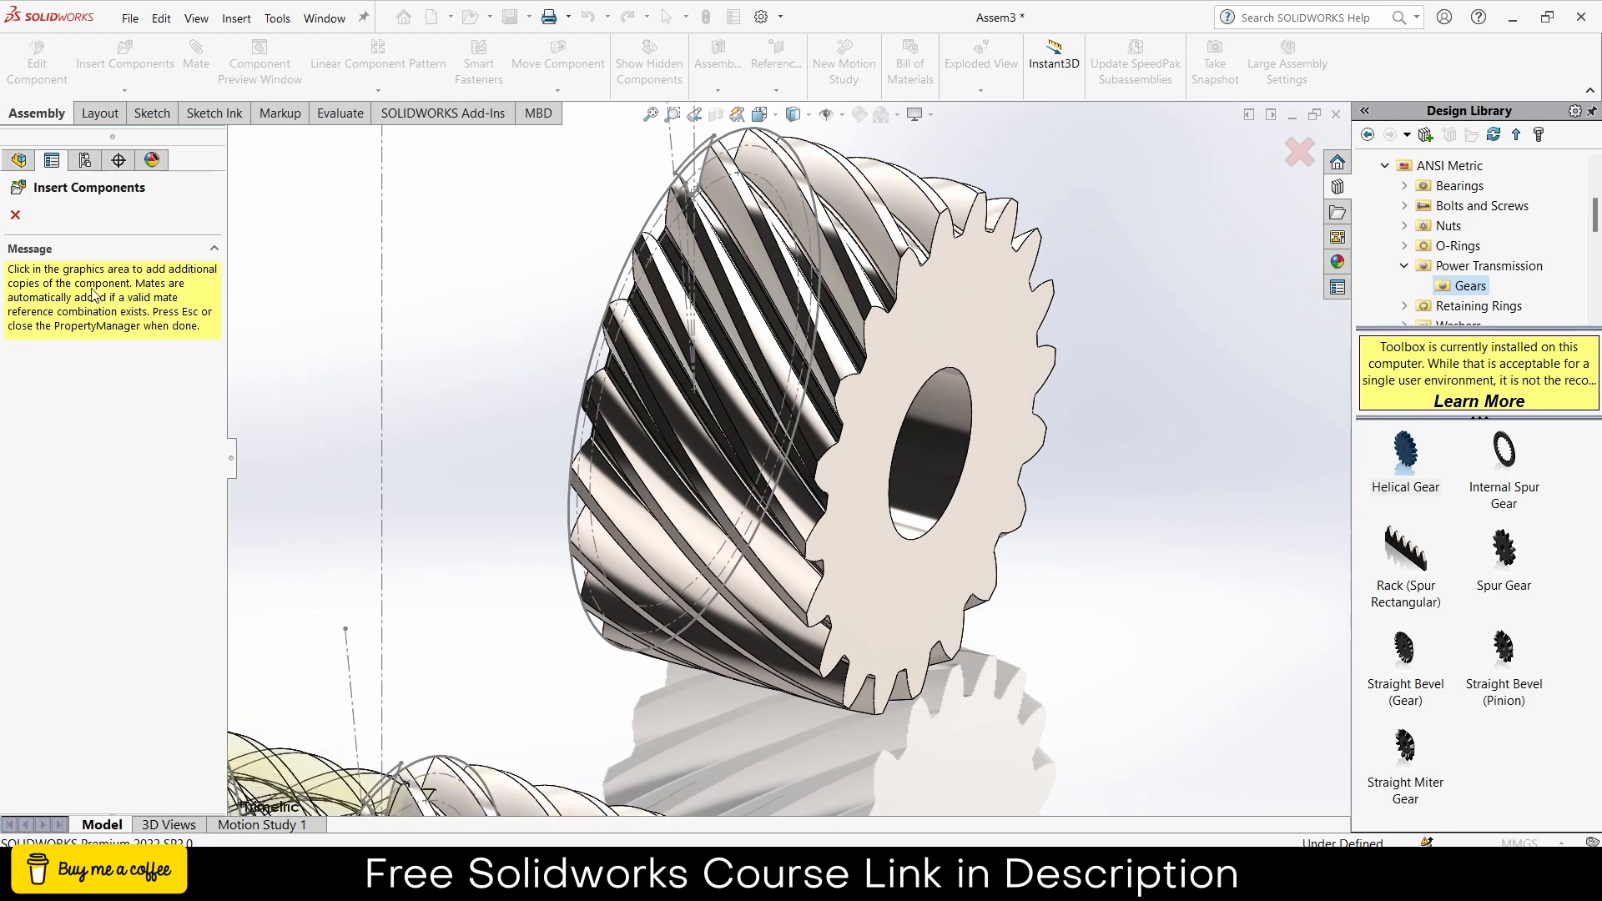
left_click(15, 219)
key("f")
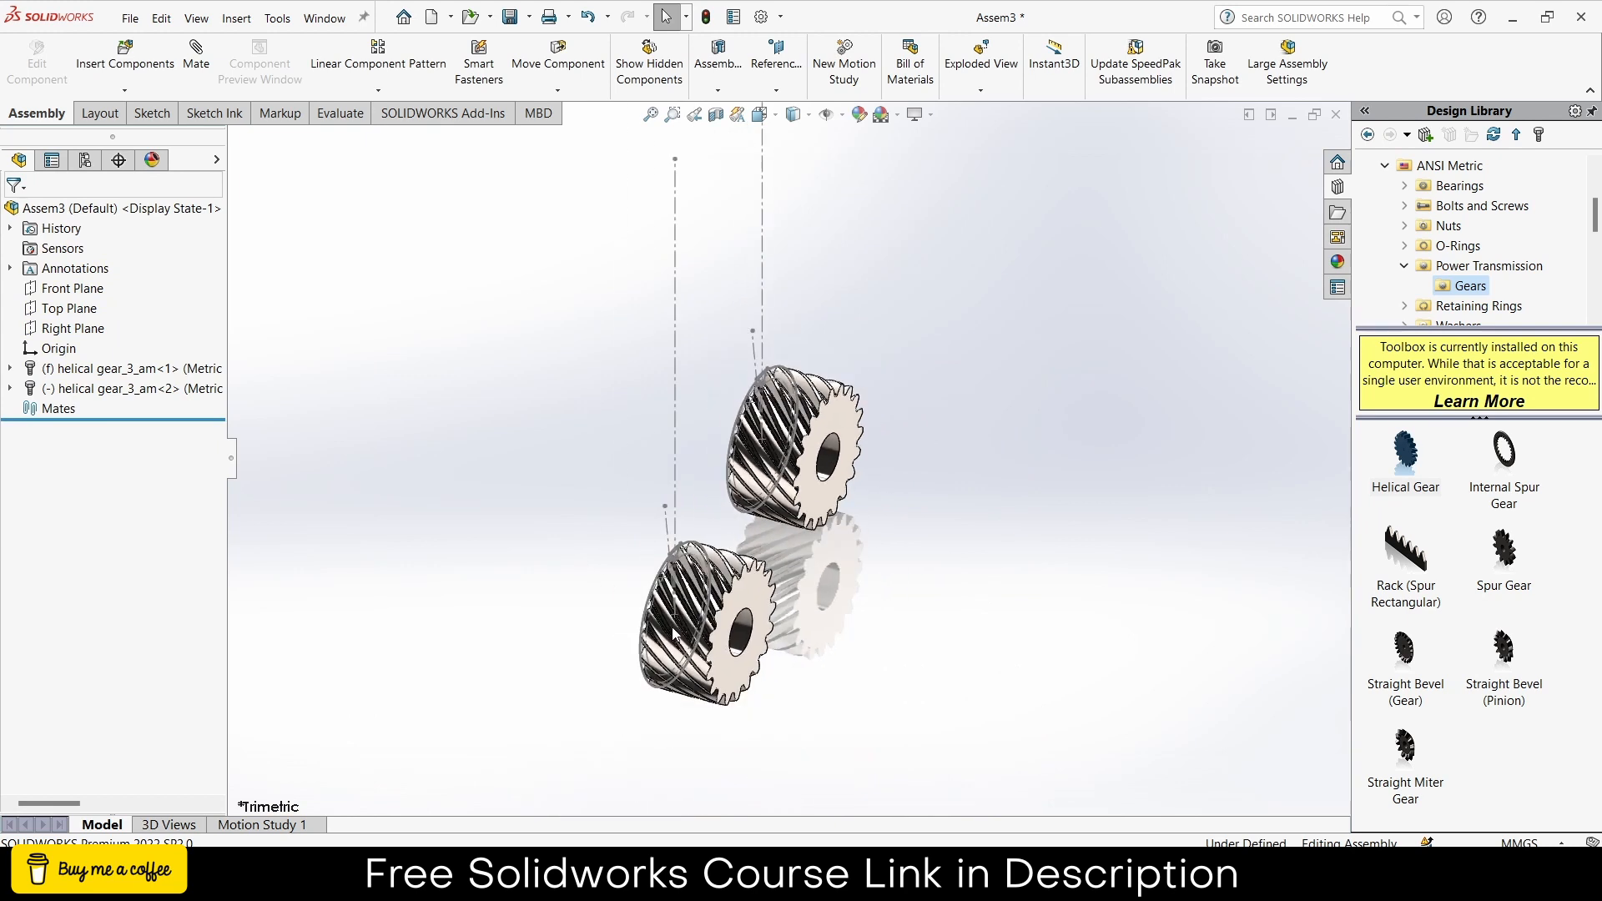
- Float the first helical gear so that it is no longer fixed in the assembly
scroll(730, 617, "down", 5)
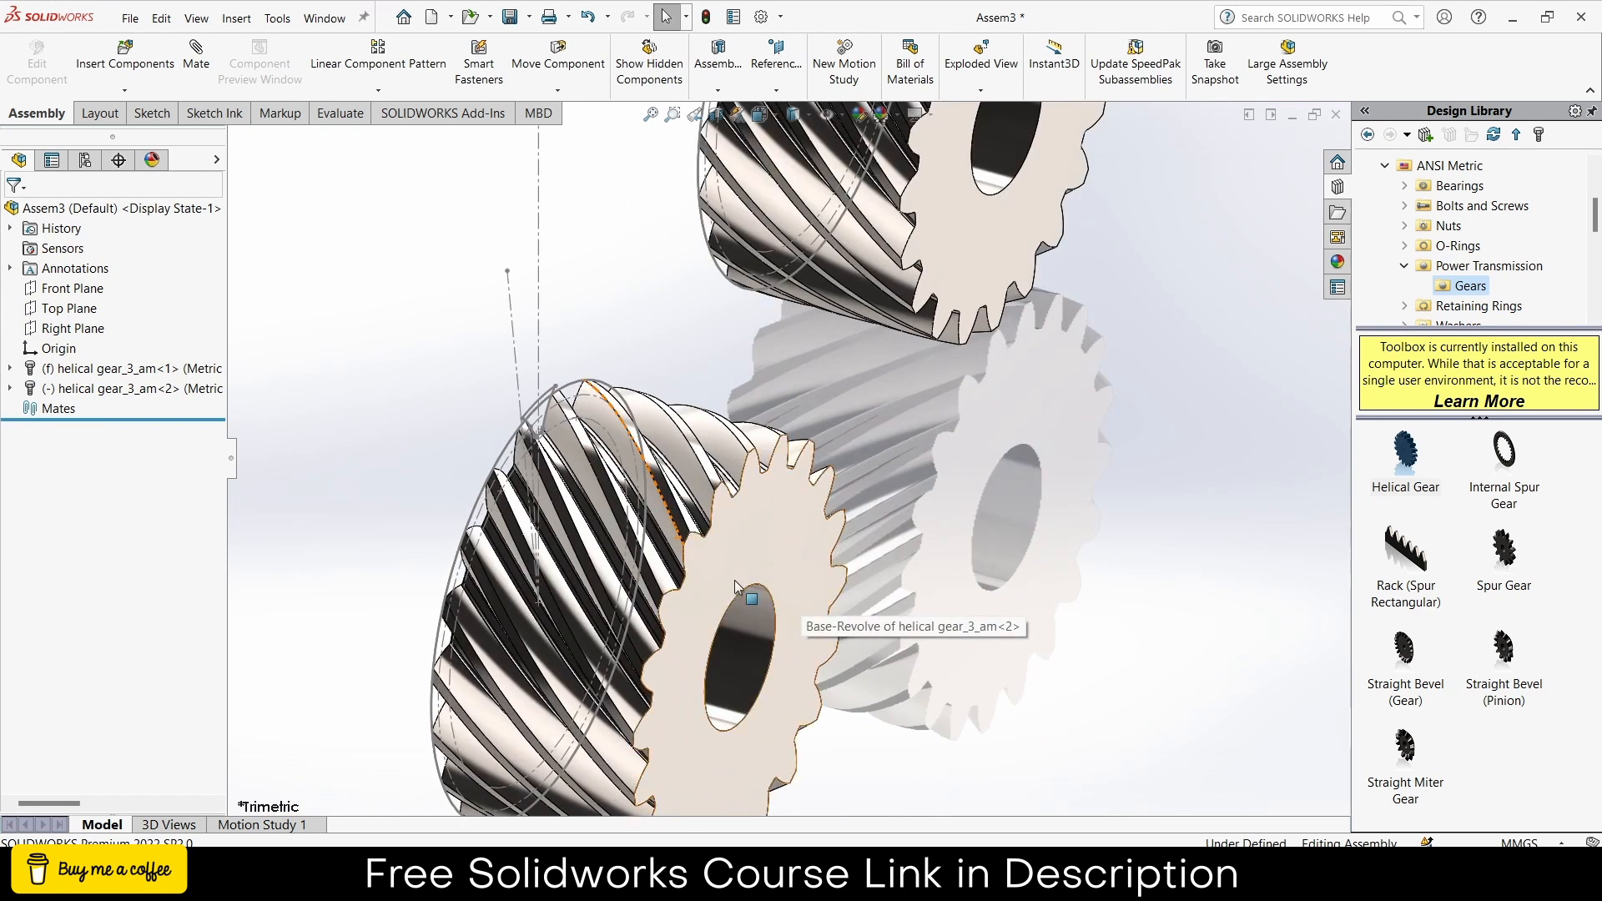
scroll(745, 522, "up", 6)
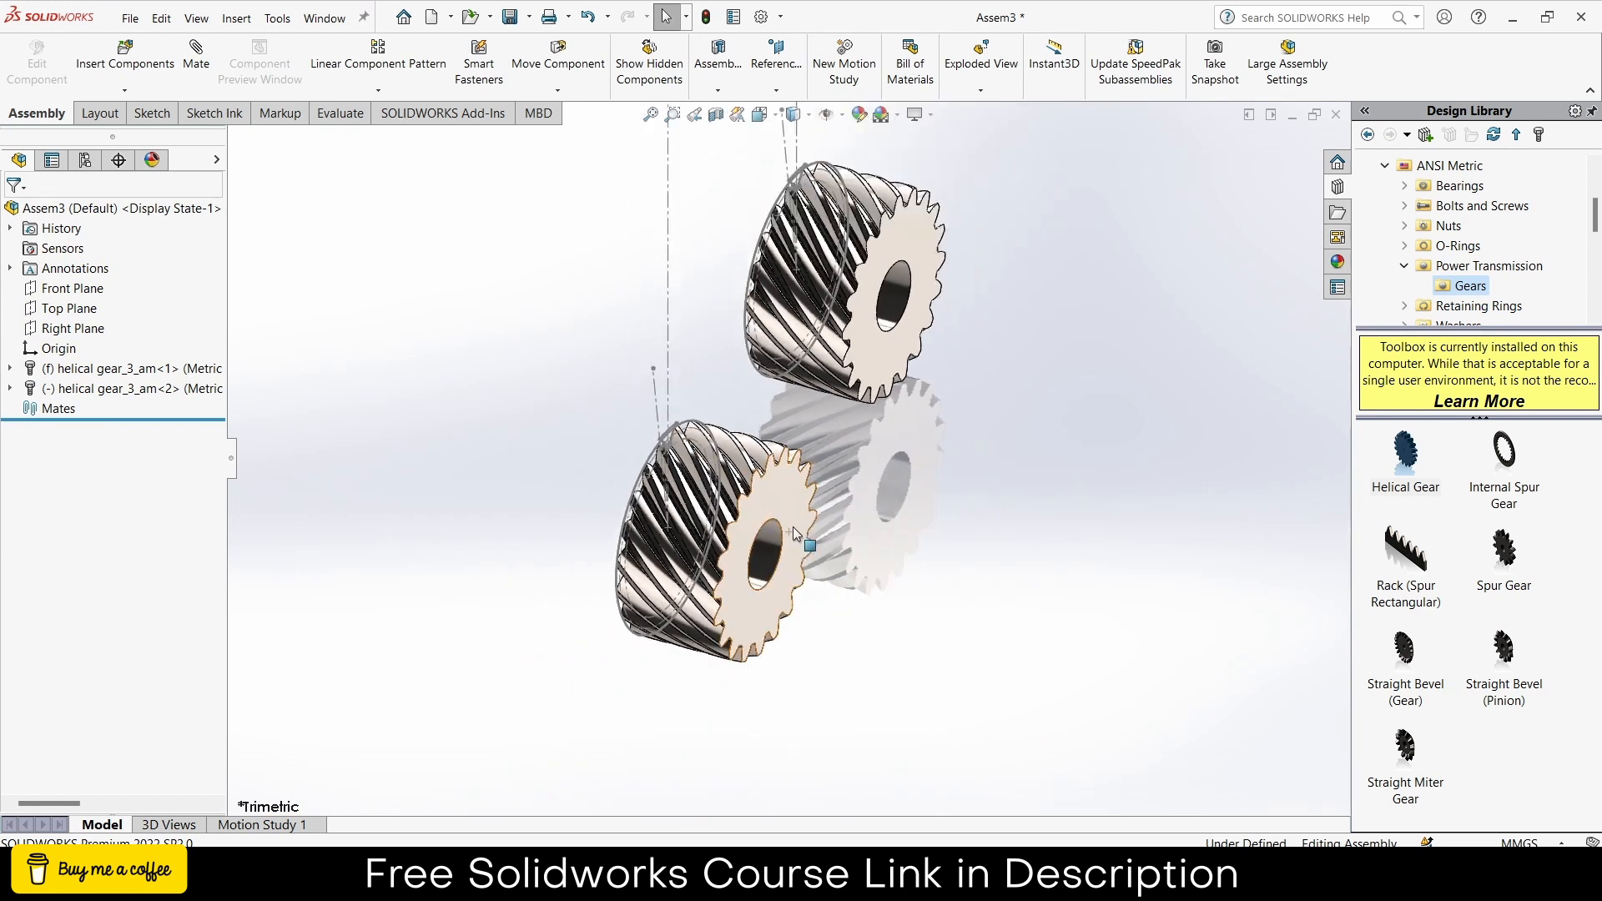
scroll(796, 515, "down", 2)
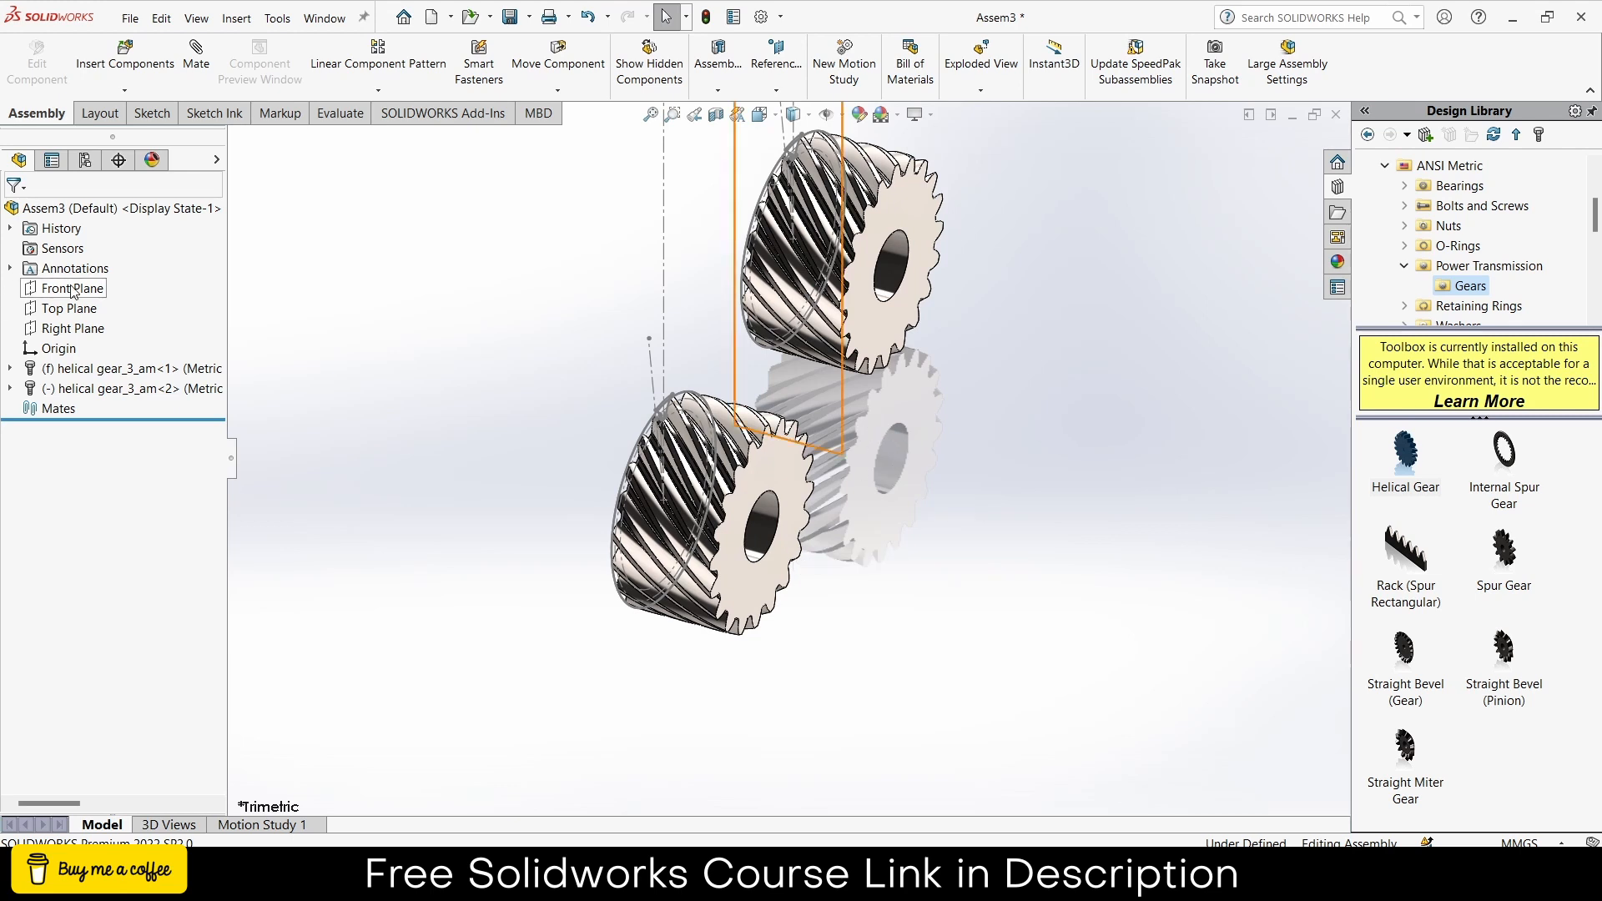
left_click_drag(916, 196, 947, 211)
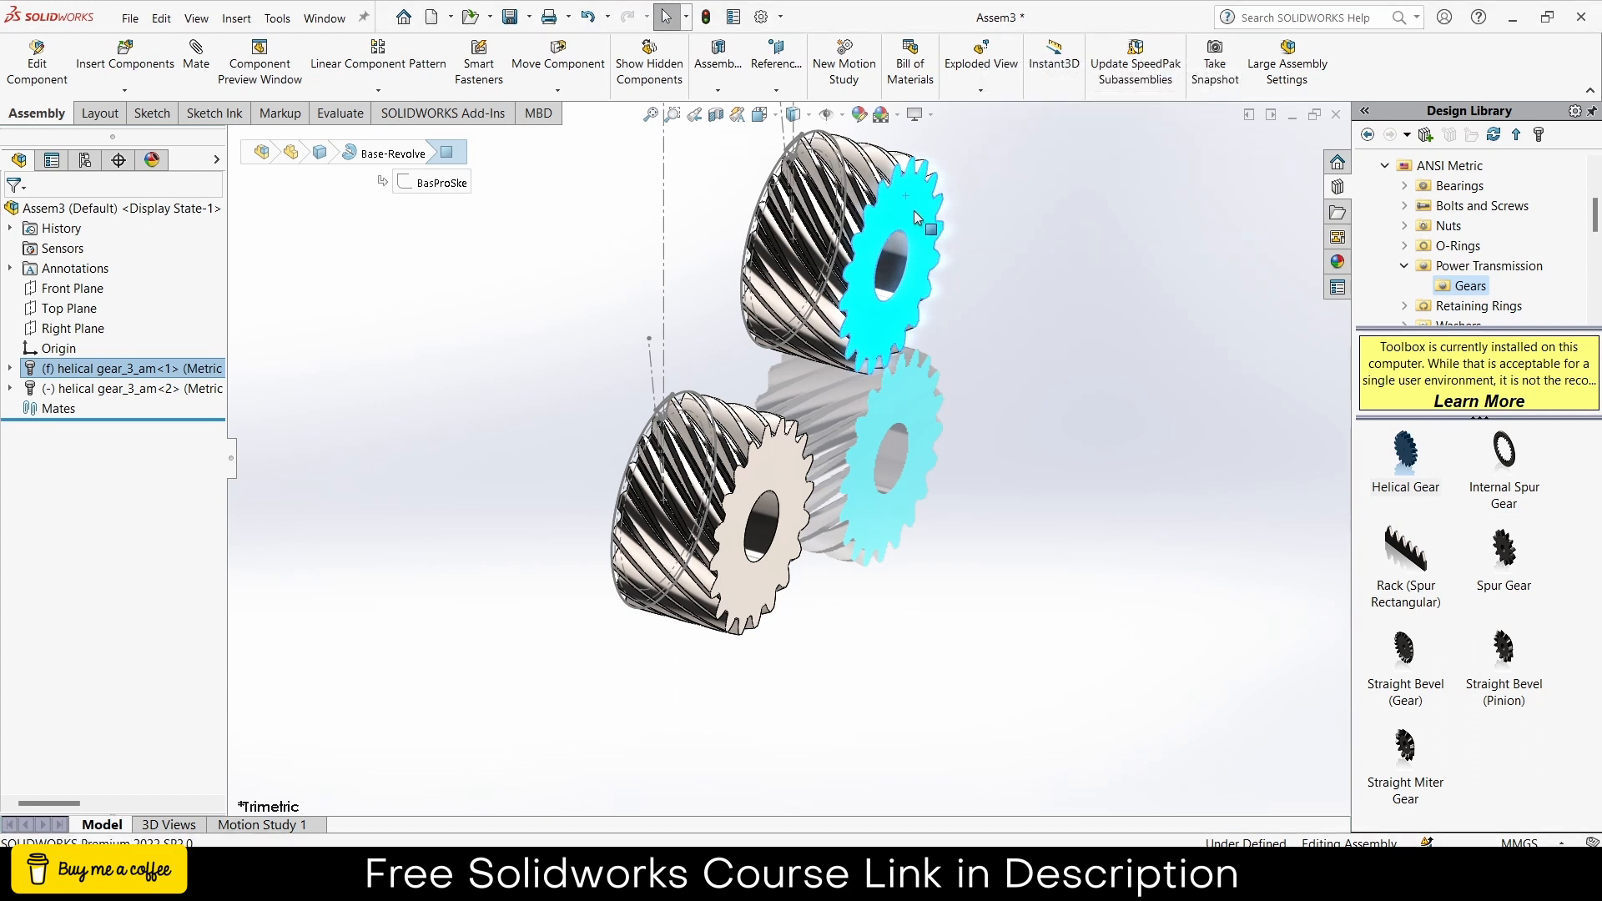
right_click(913, 210)
left_click(961, 436)
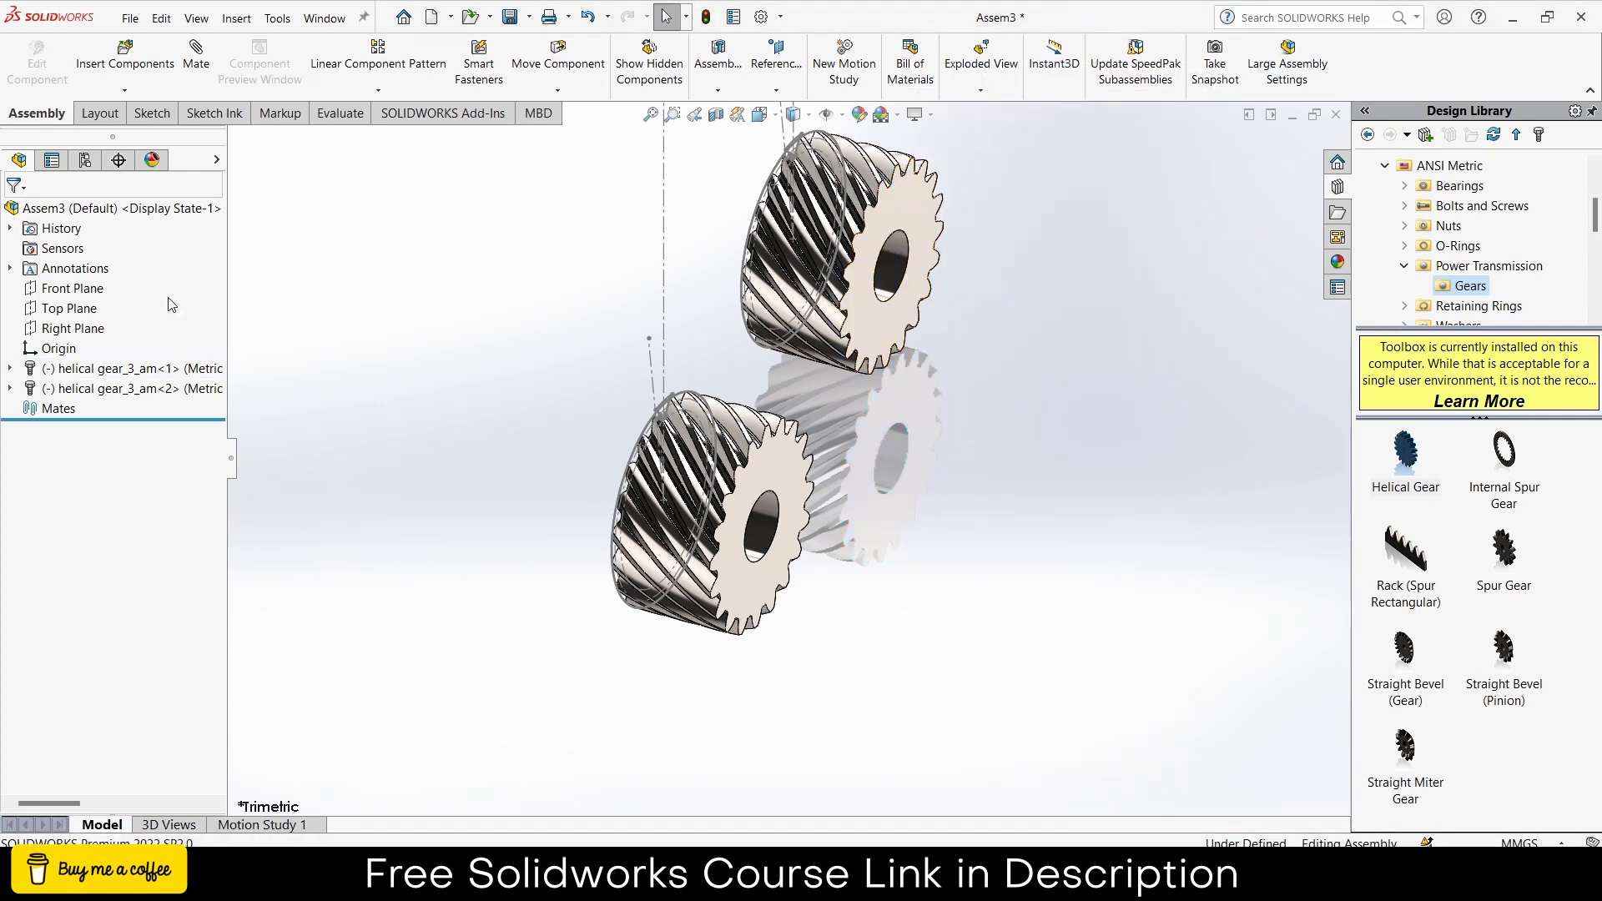
- Sketch a horizontal centerline on the Front Plane, starting at the origin and extending just past the first gear's width, then exit the sketch
left_click(87, 288)
left_click(100, 260)
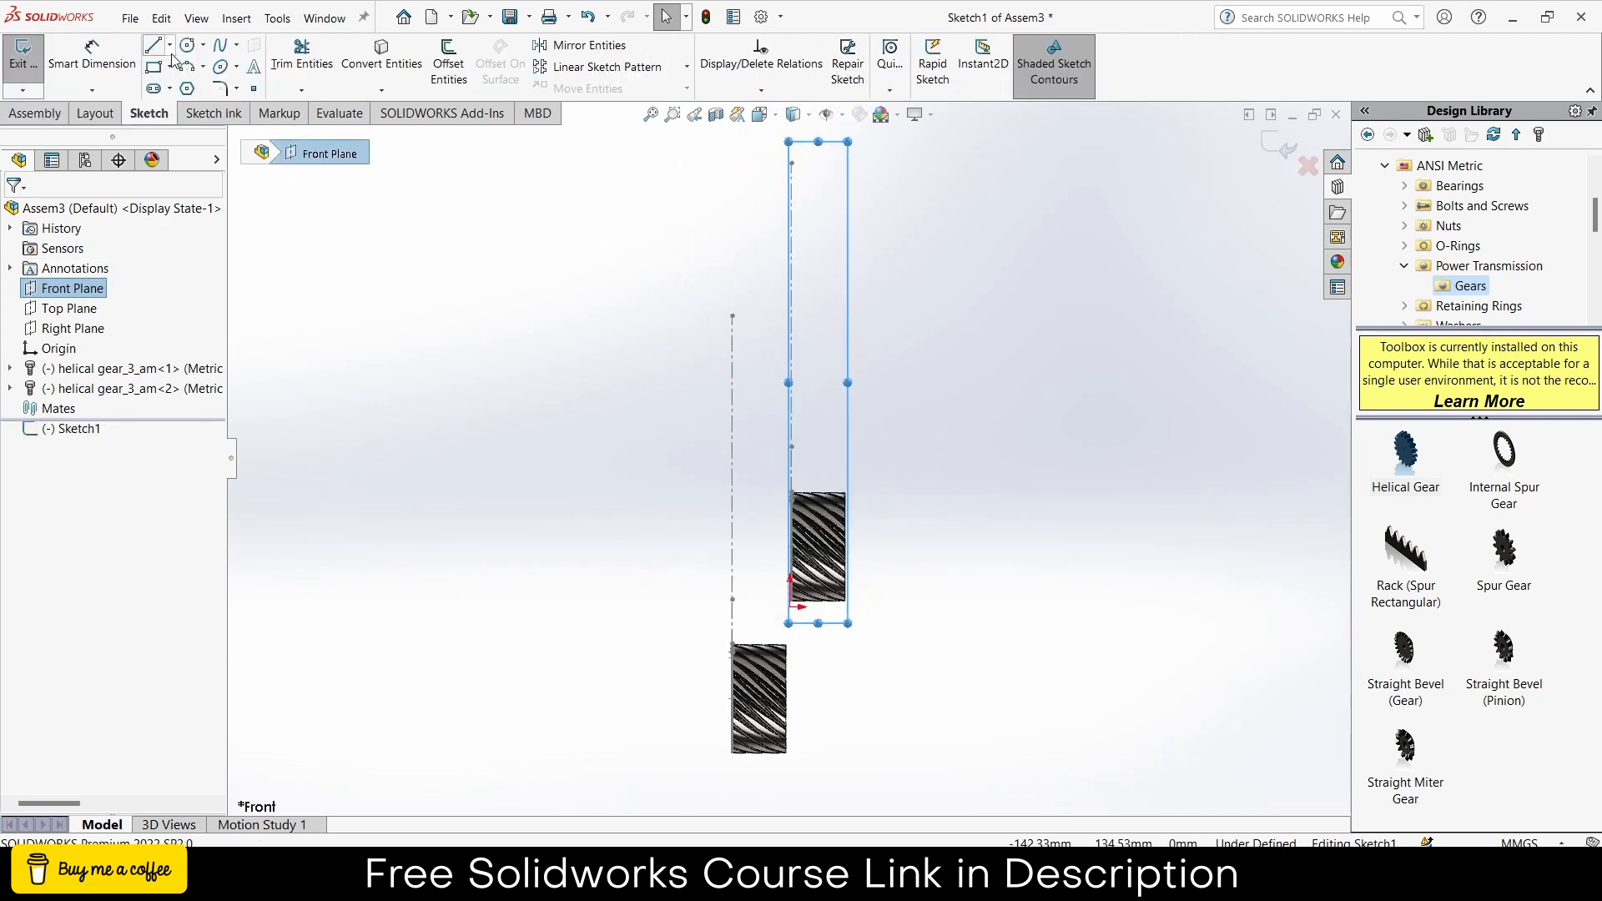
left_click(170, 45)
left_click(188, 83)
scroll(760, 584, "down", 4)
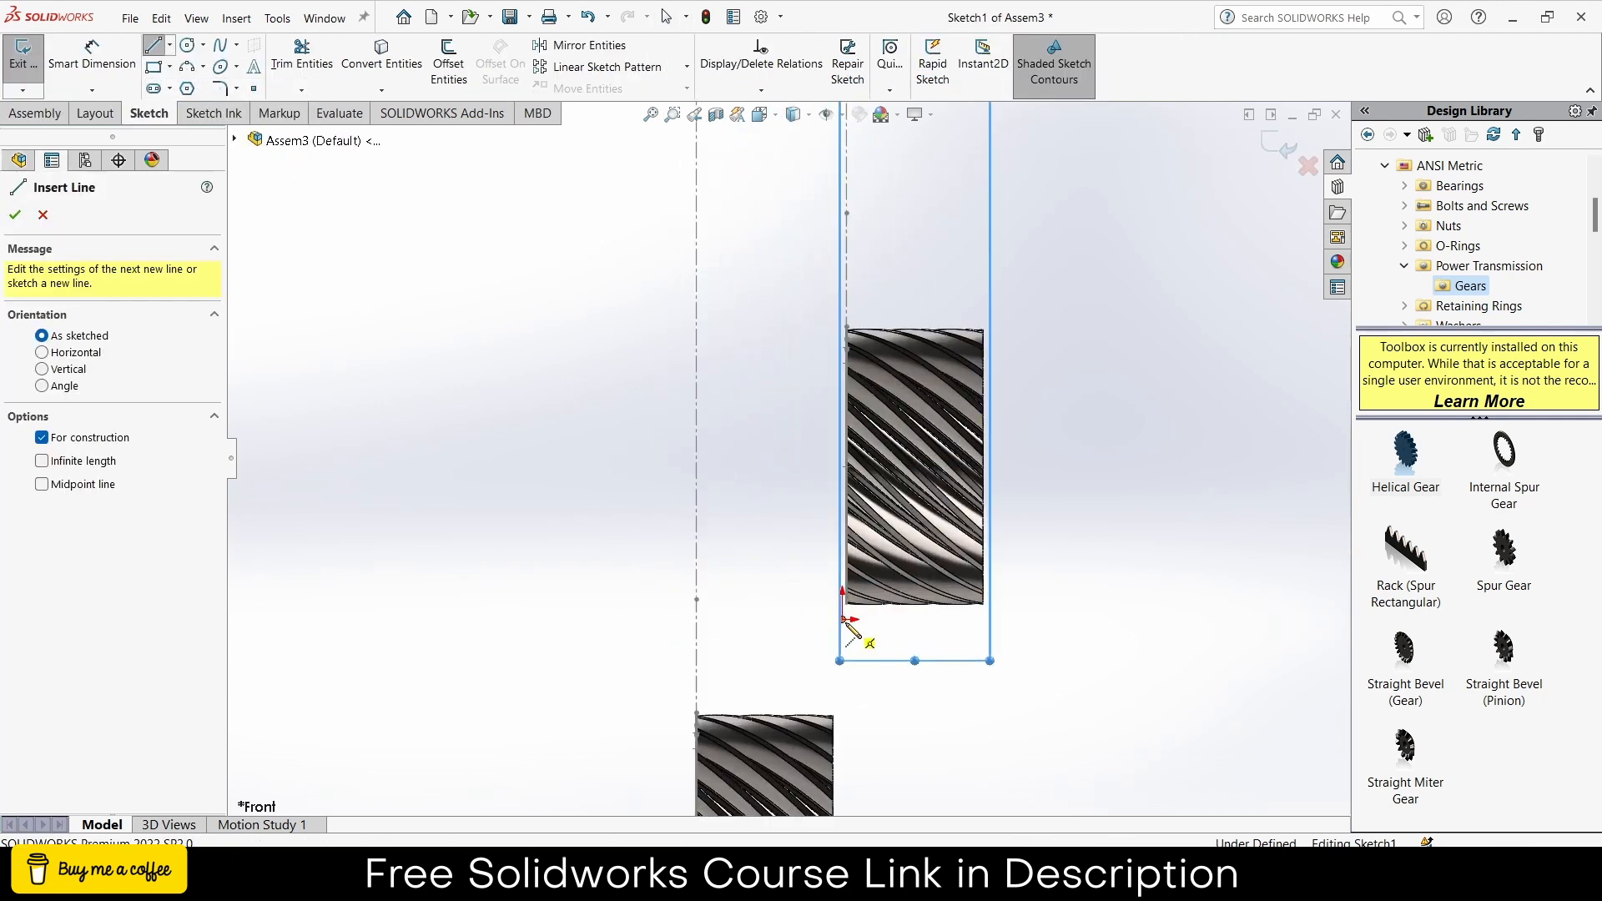
left_click(842, 619)
left_click(1029, 619)
key("Escape")
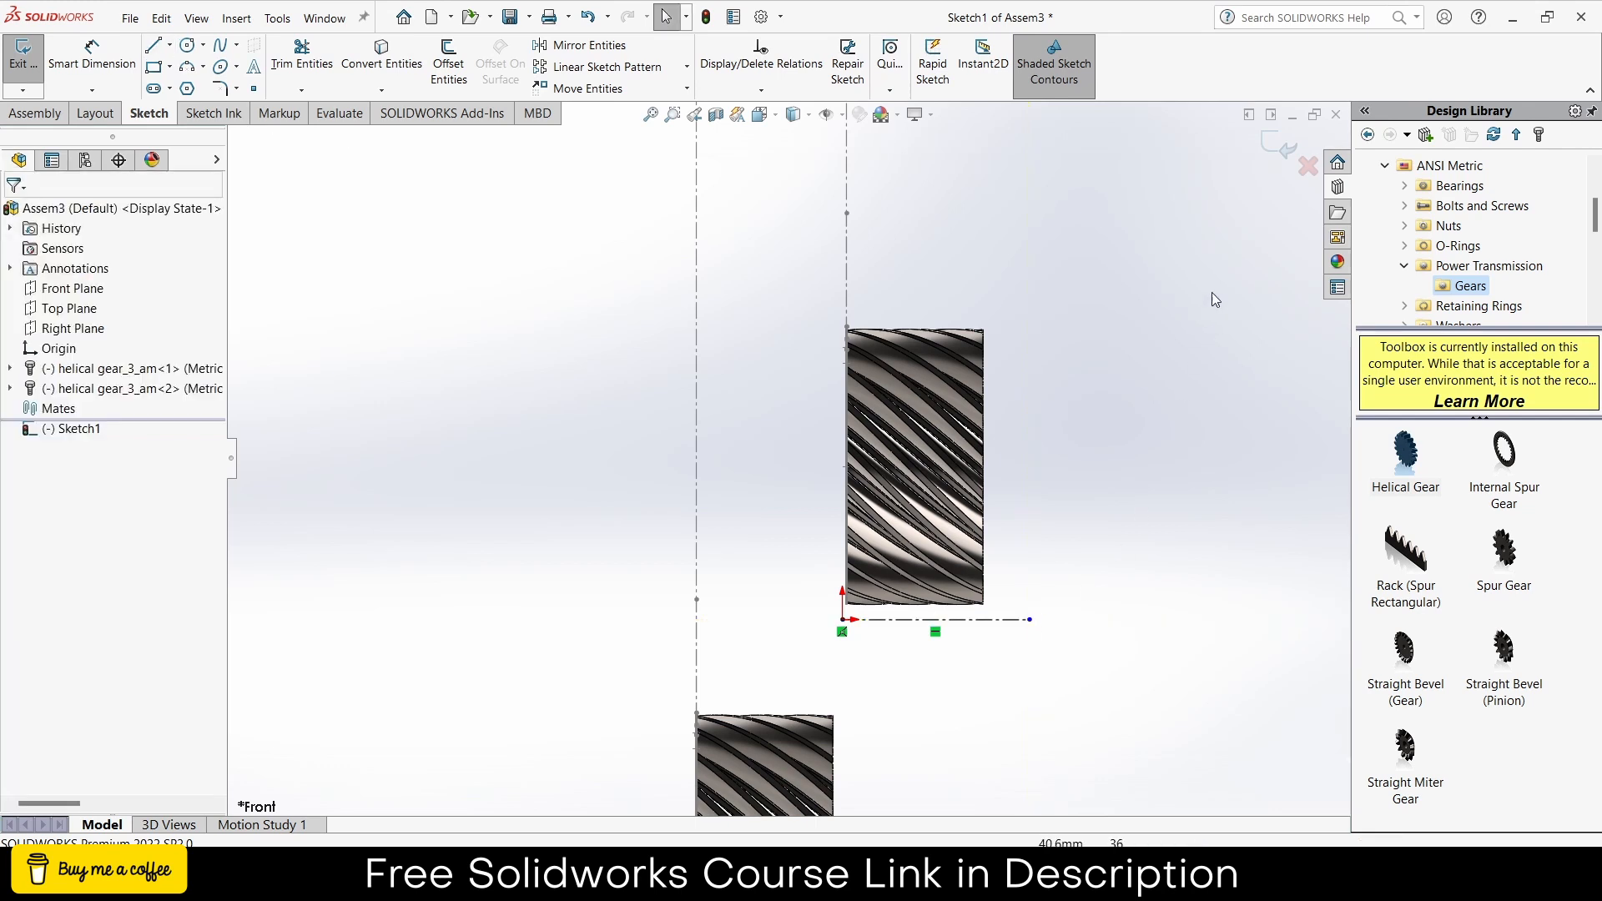
left_click(1282, 148)
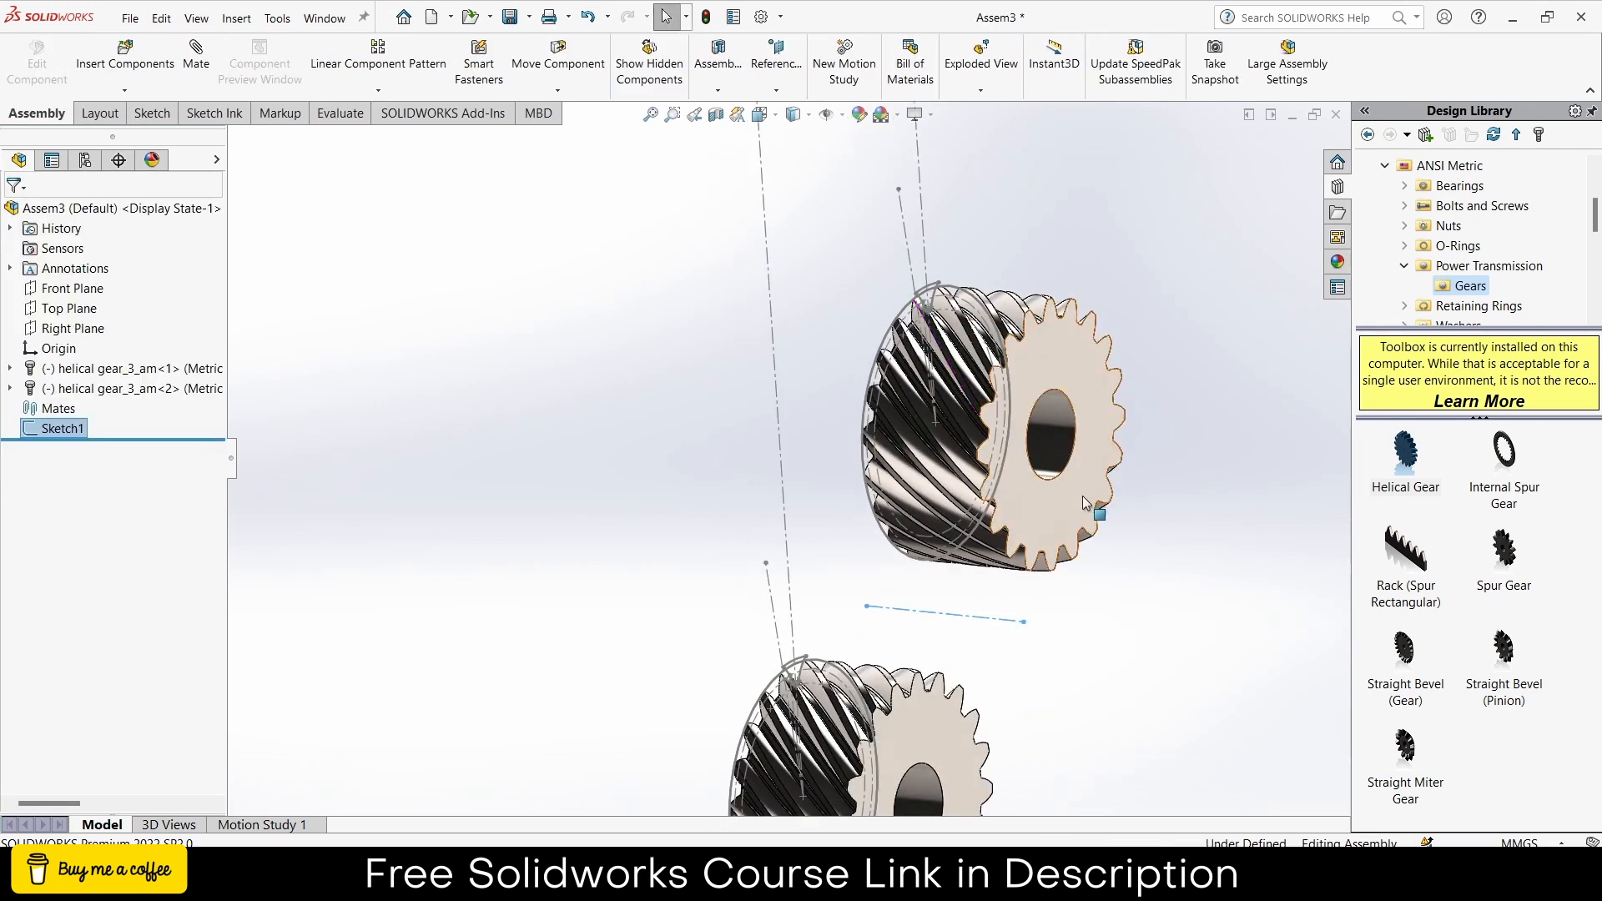
- Add a concentric mate between the first gear's bore face and the sketched centerline
scroll(1083, 495, "up", 3)
scroll(984, 472, "down", 2)
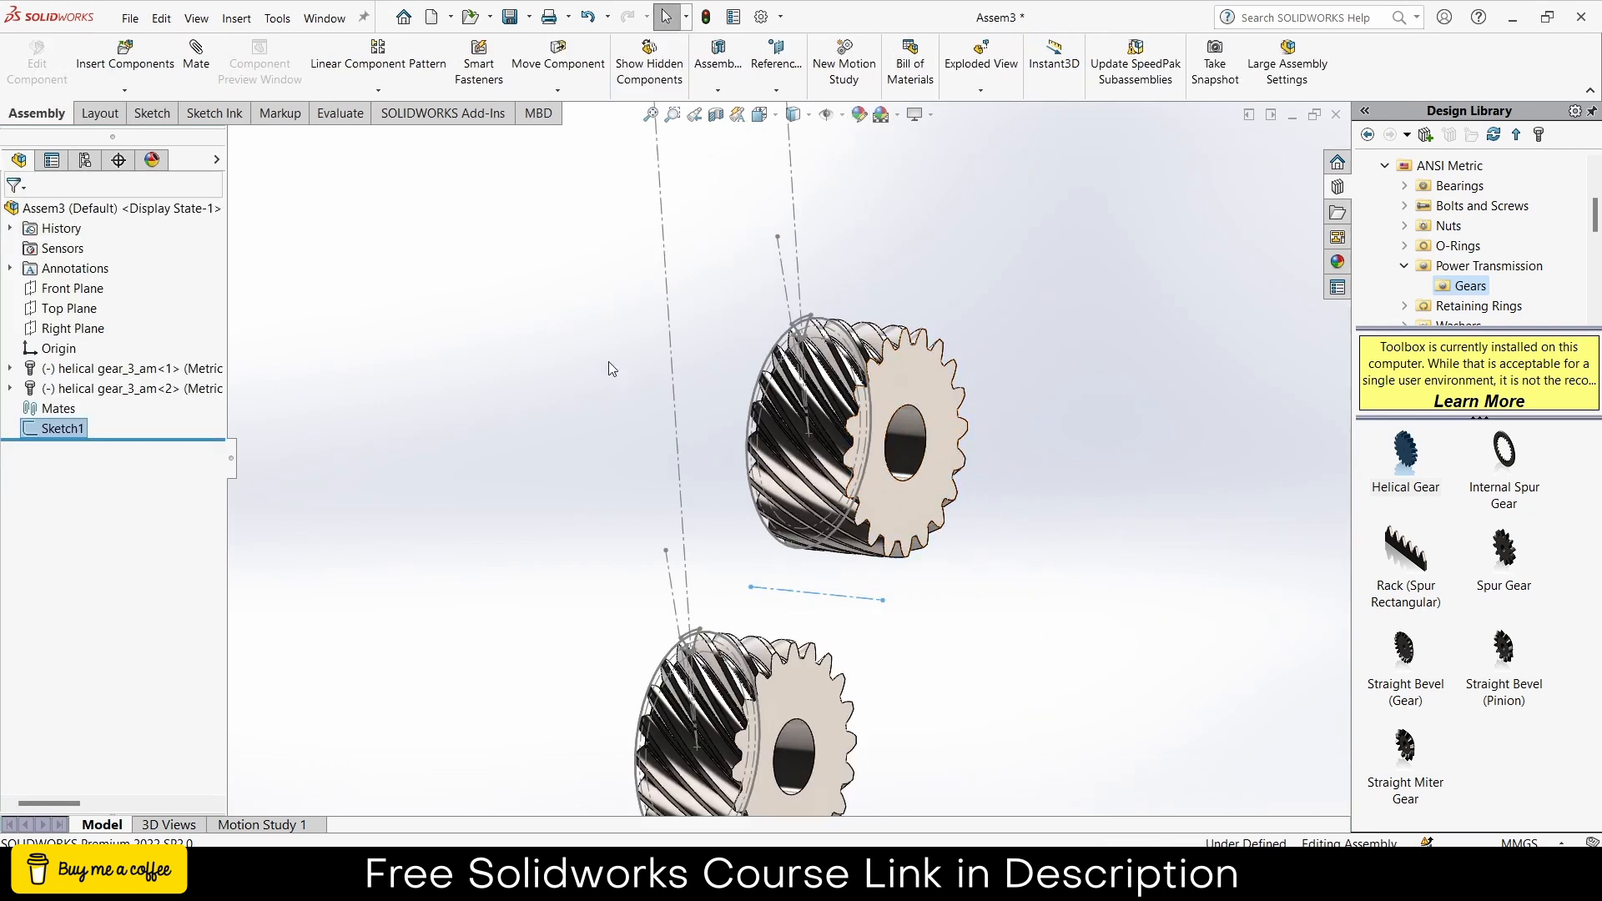
left_click(196, 67)
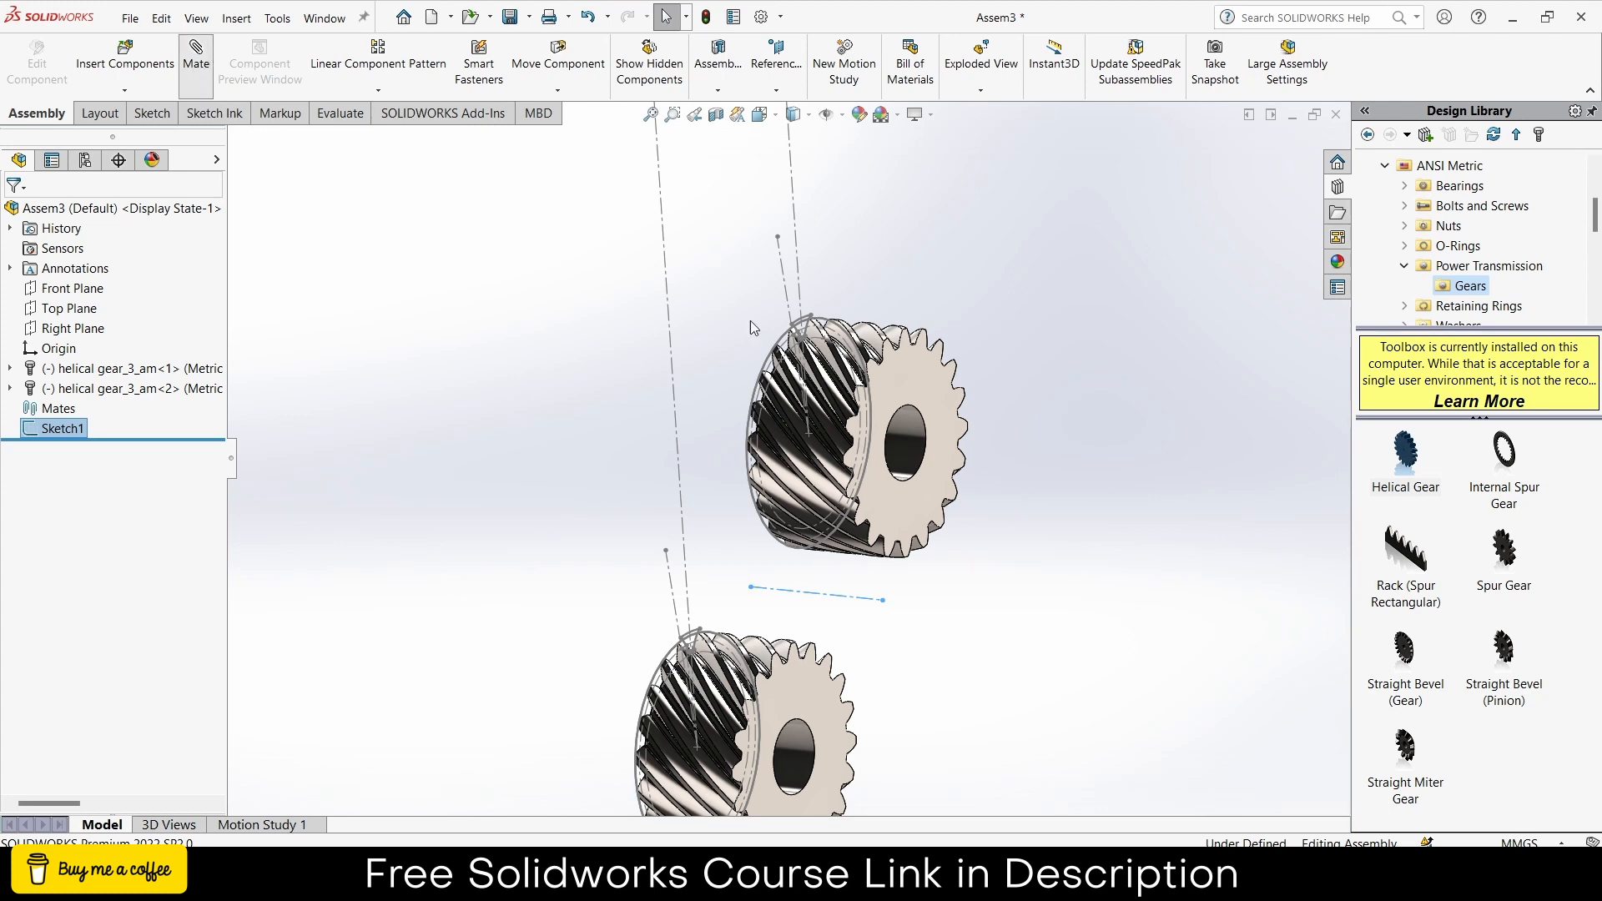
scroll(1004, 527, "down", 4)
left_click(649, 319)
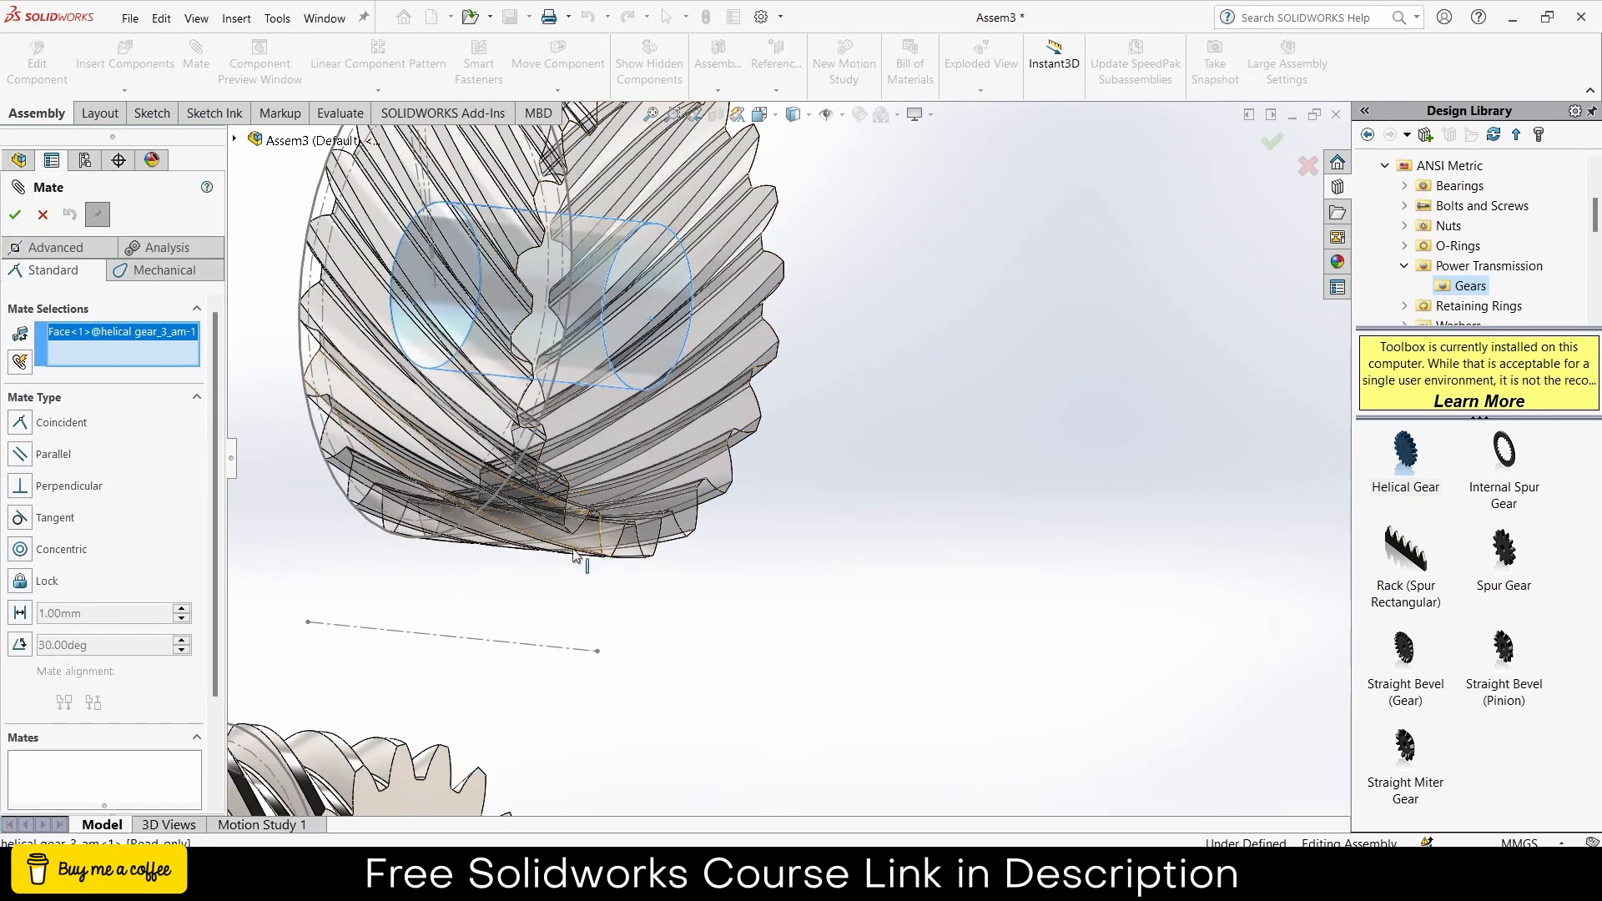
left_click(560, 648)
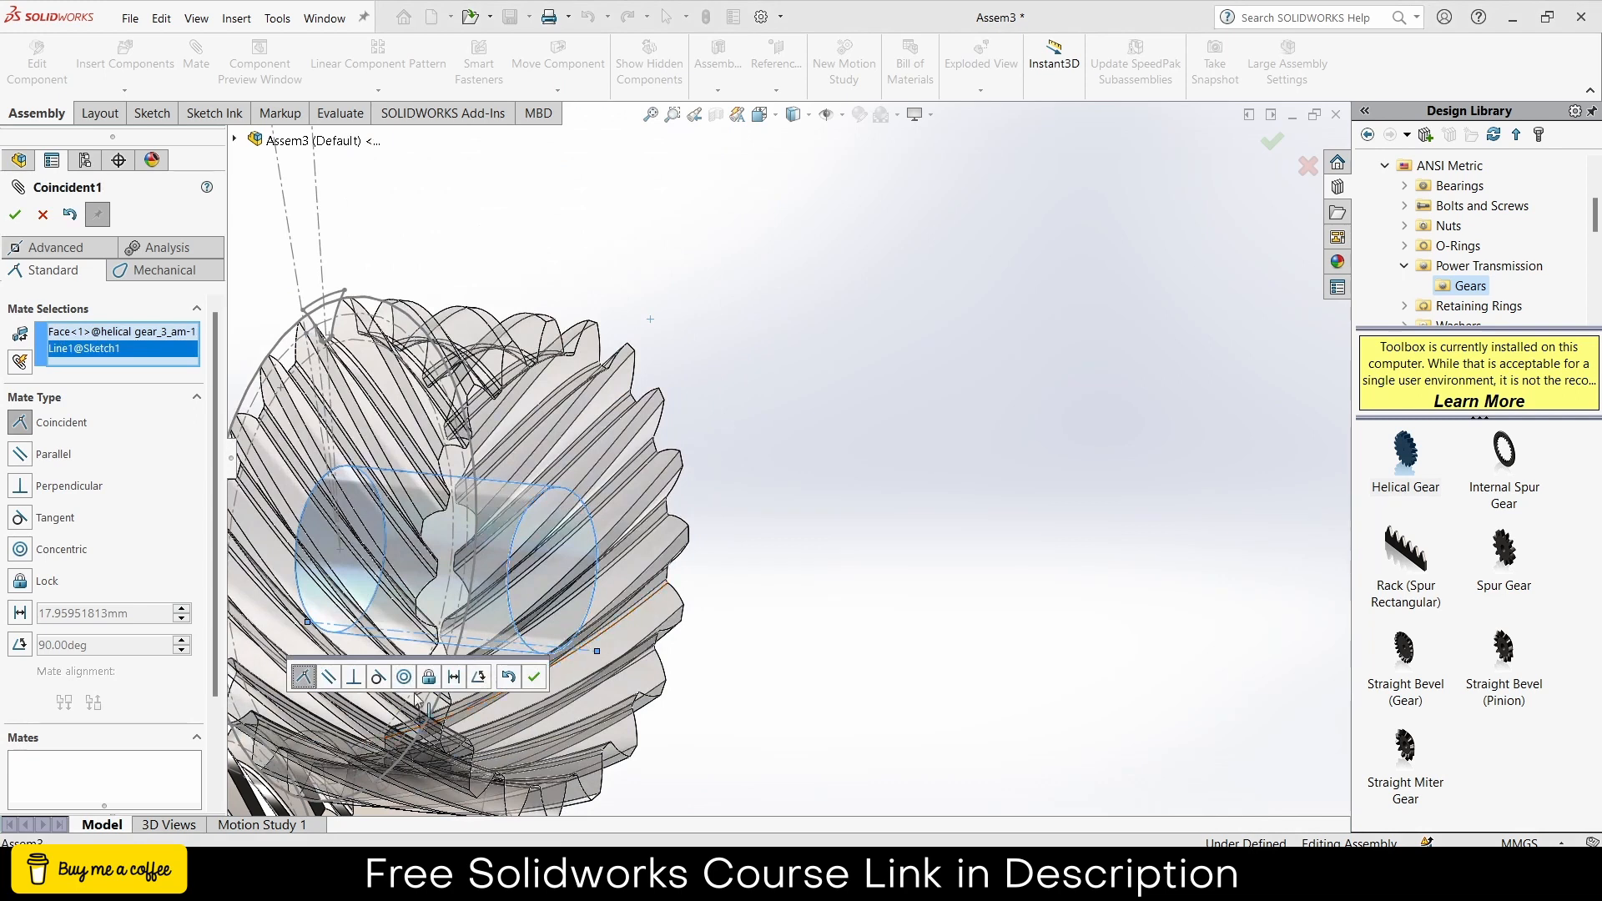
left_click(403, 677)
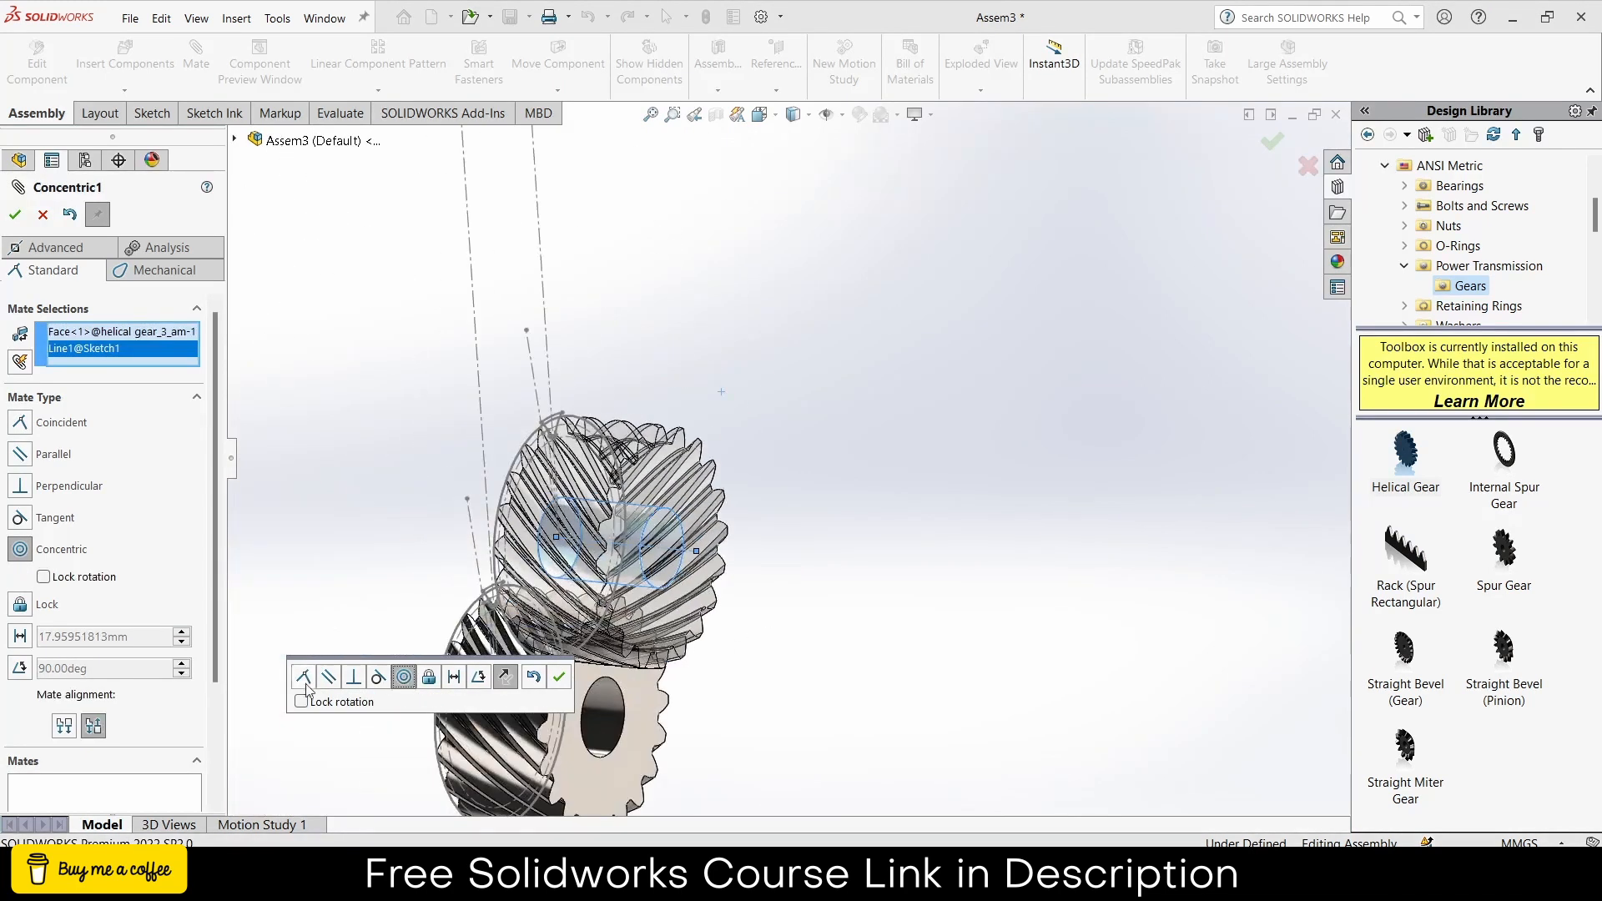
left_click(559, 676)
- Add a 7.5 mm distance mate between the first gear's flat end face and the Right Plane, then finish mating
left_click(685, 607)
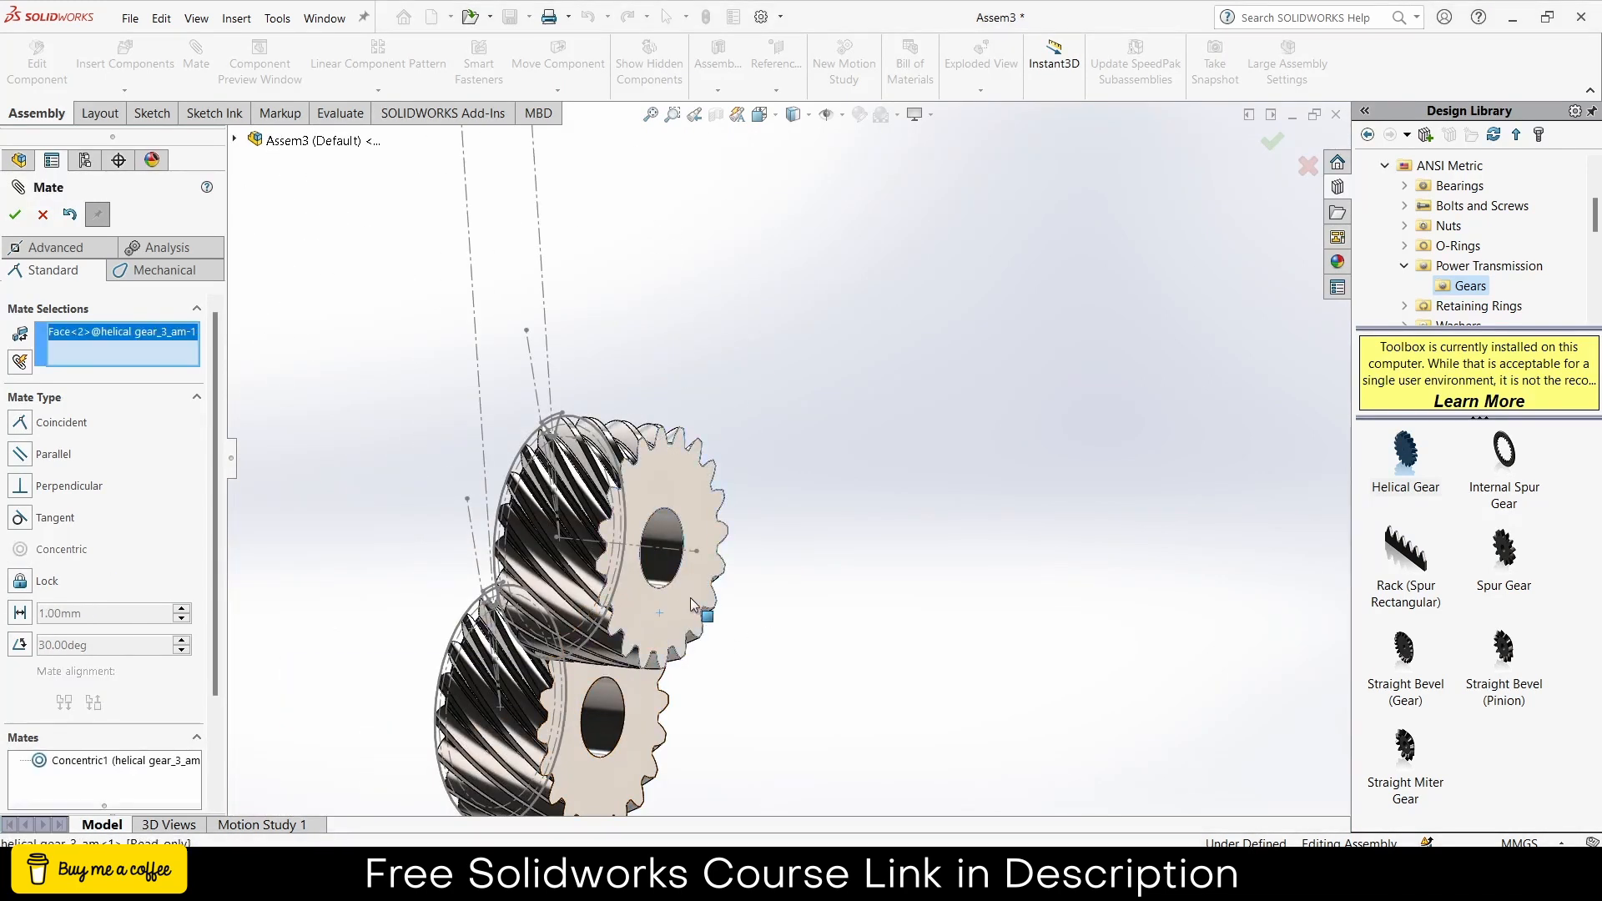
left_click(234, 141)
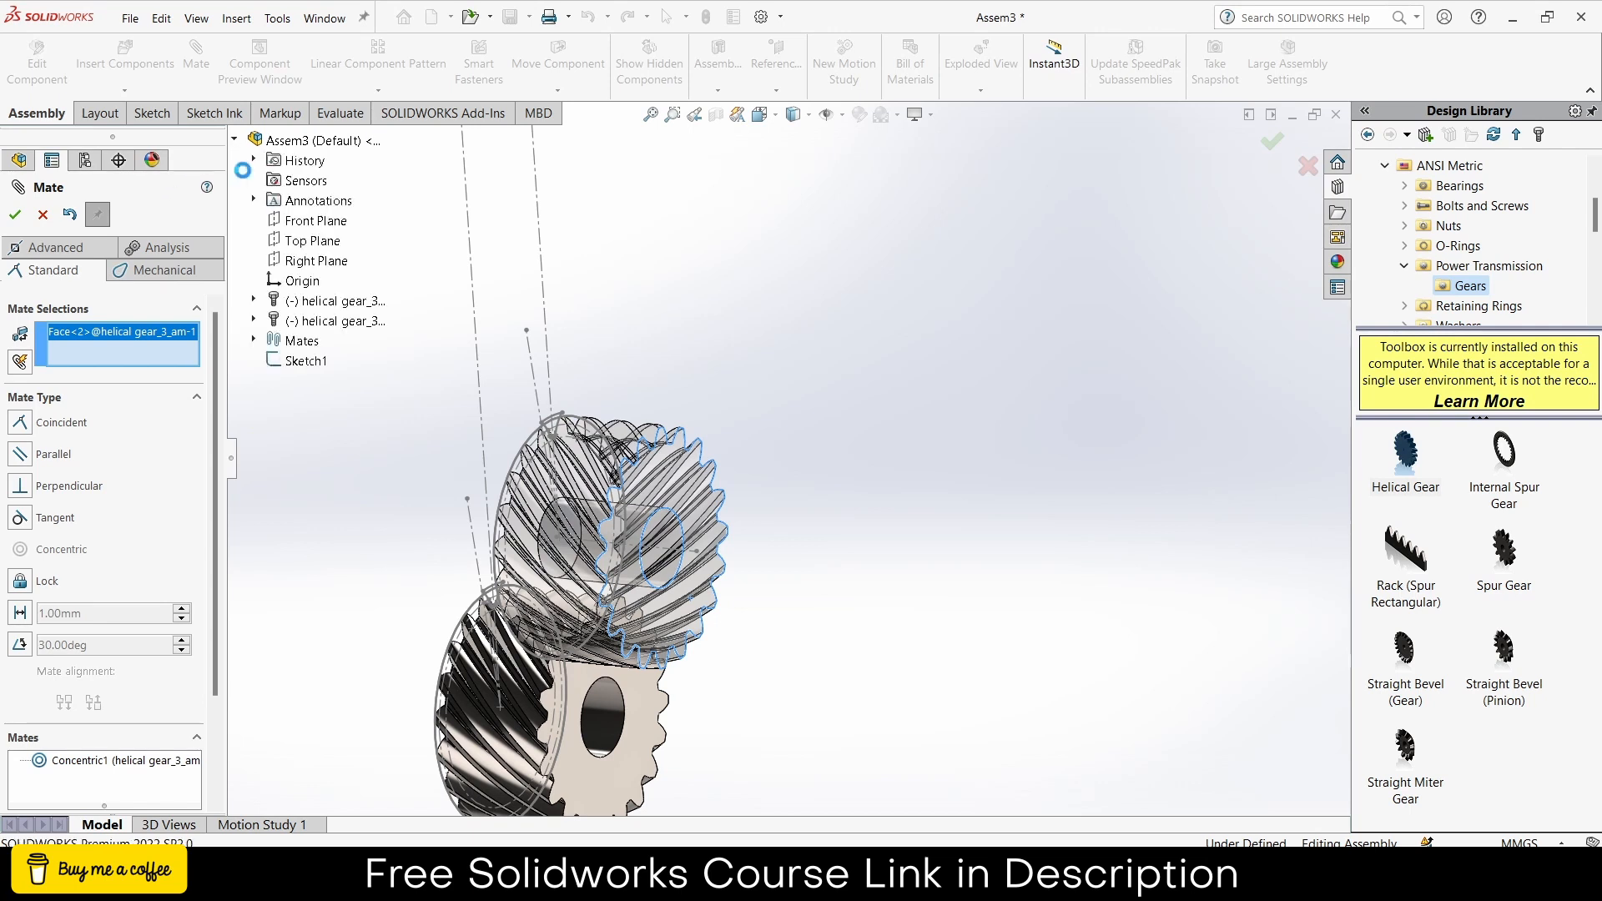
middle_click_drag(634, 396, 705, 402)
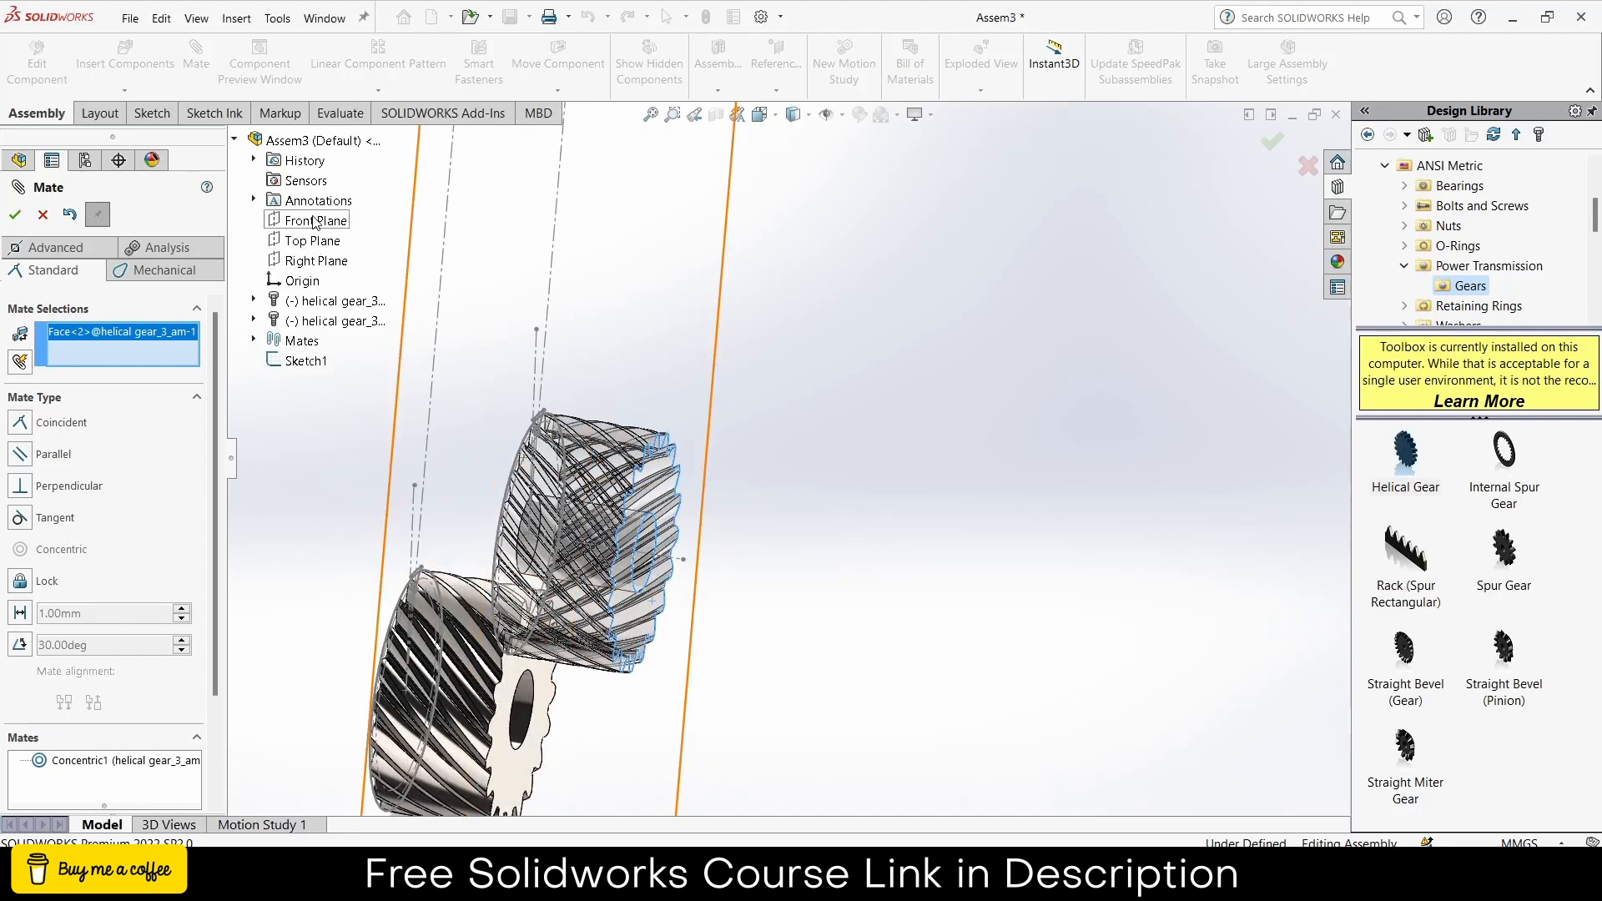
middle_click_drag(618, 408, 467, 367)
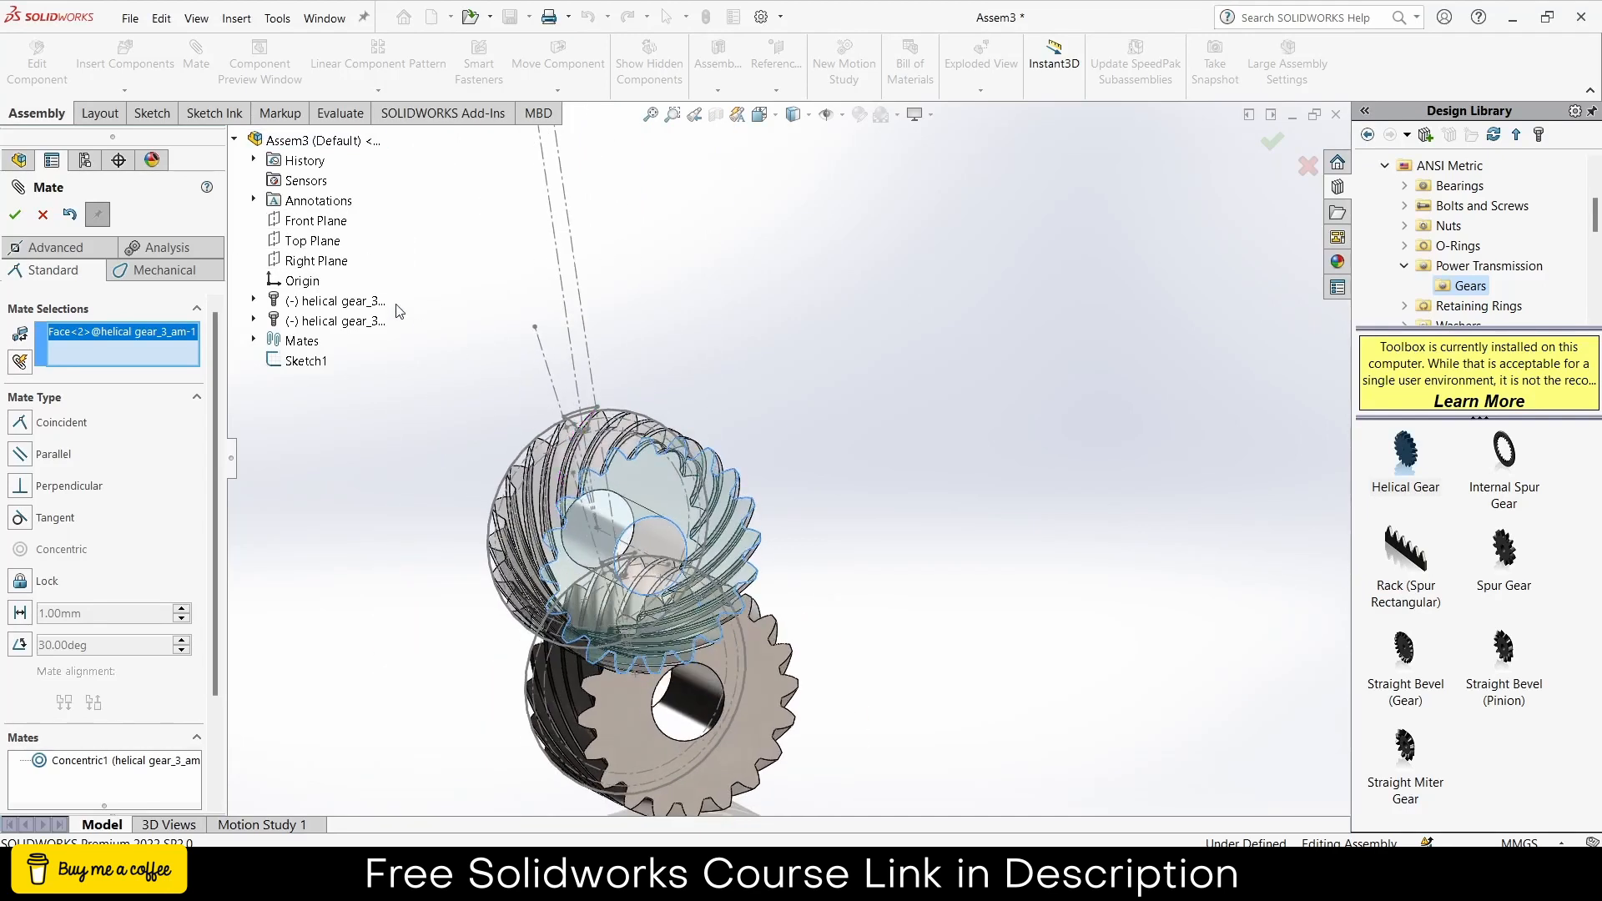
left_click(319, 265)
middle_click_drag(865, 529, 1026, 567)
left_click(472, 396)
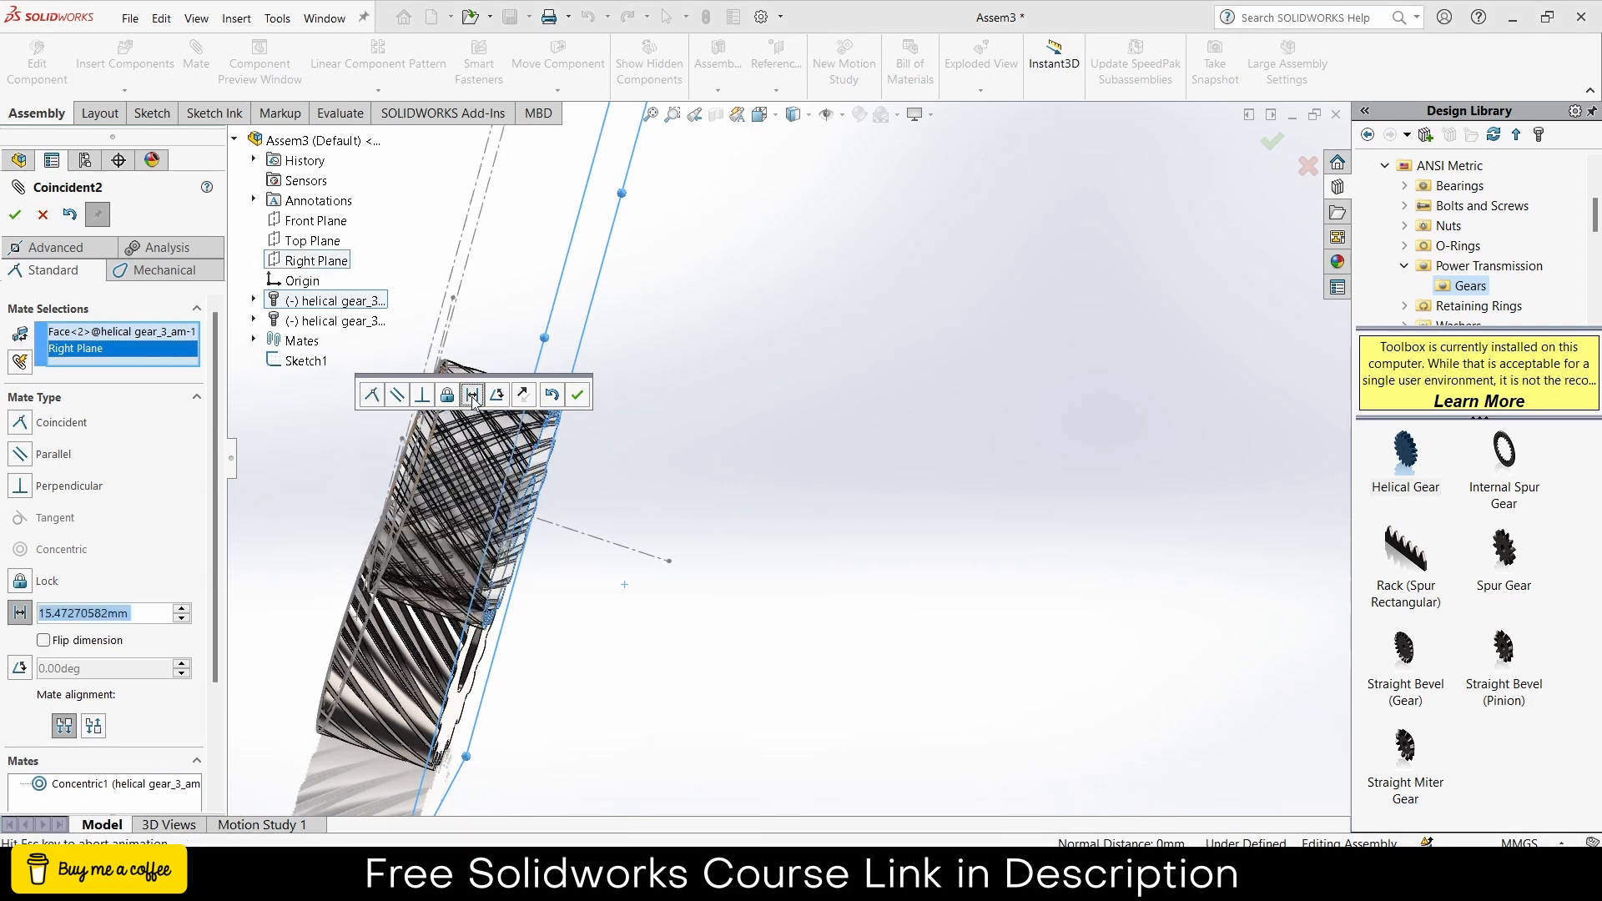
type("7")
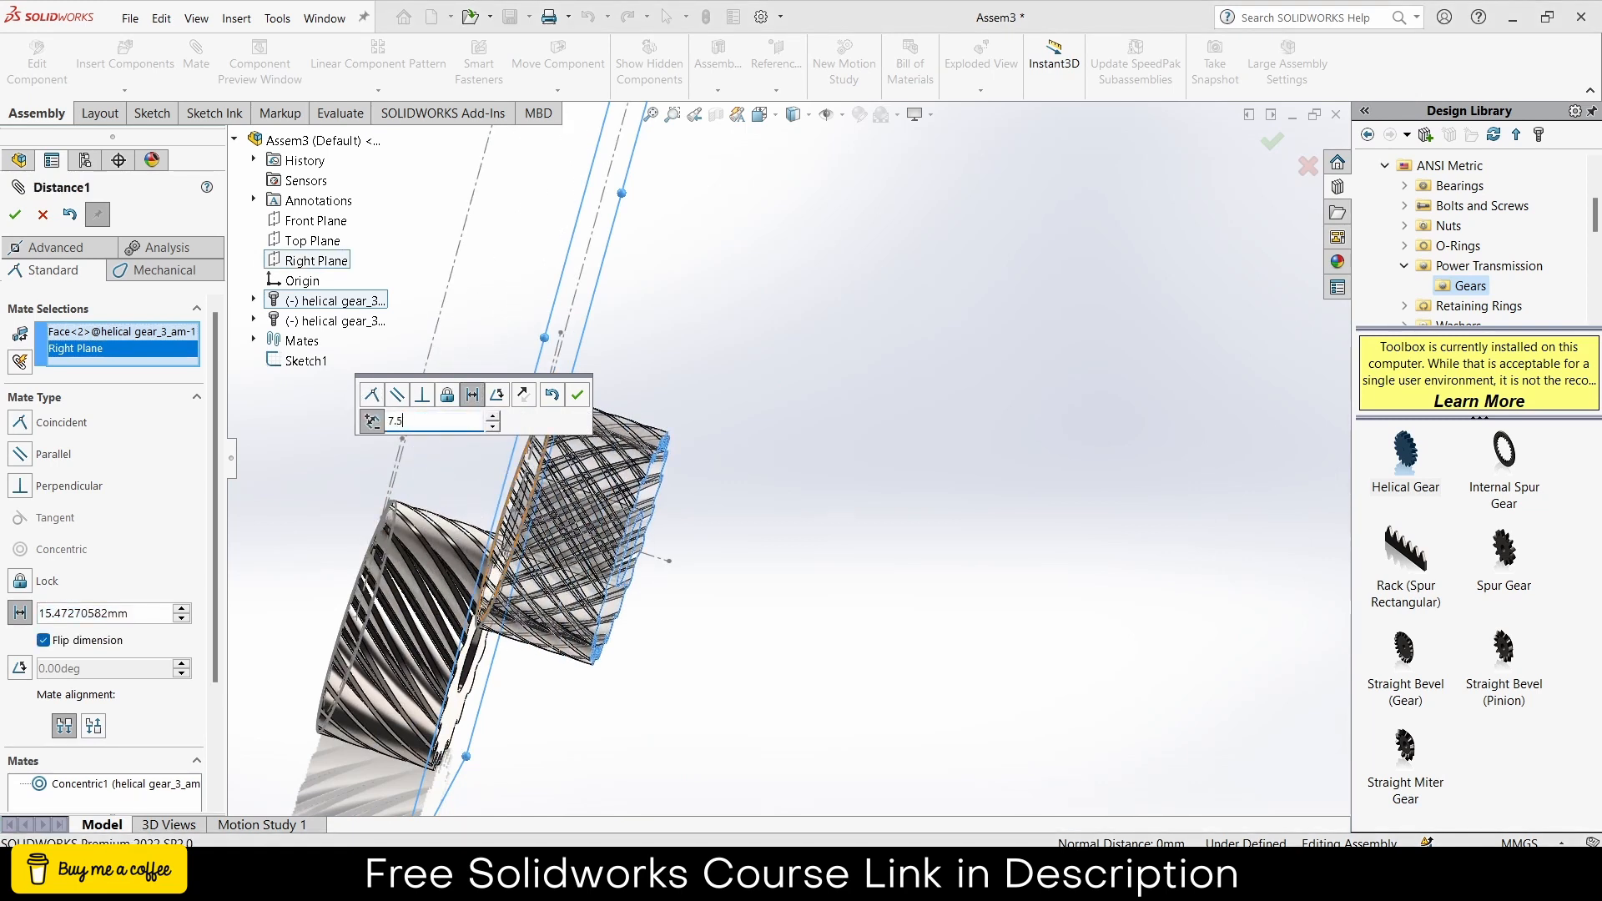
type(".5")
key("Return")
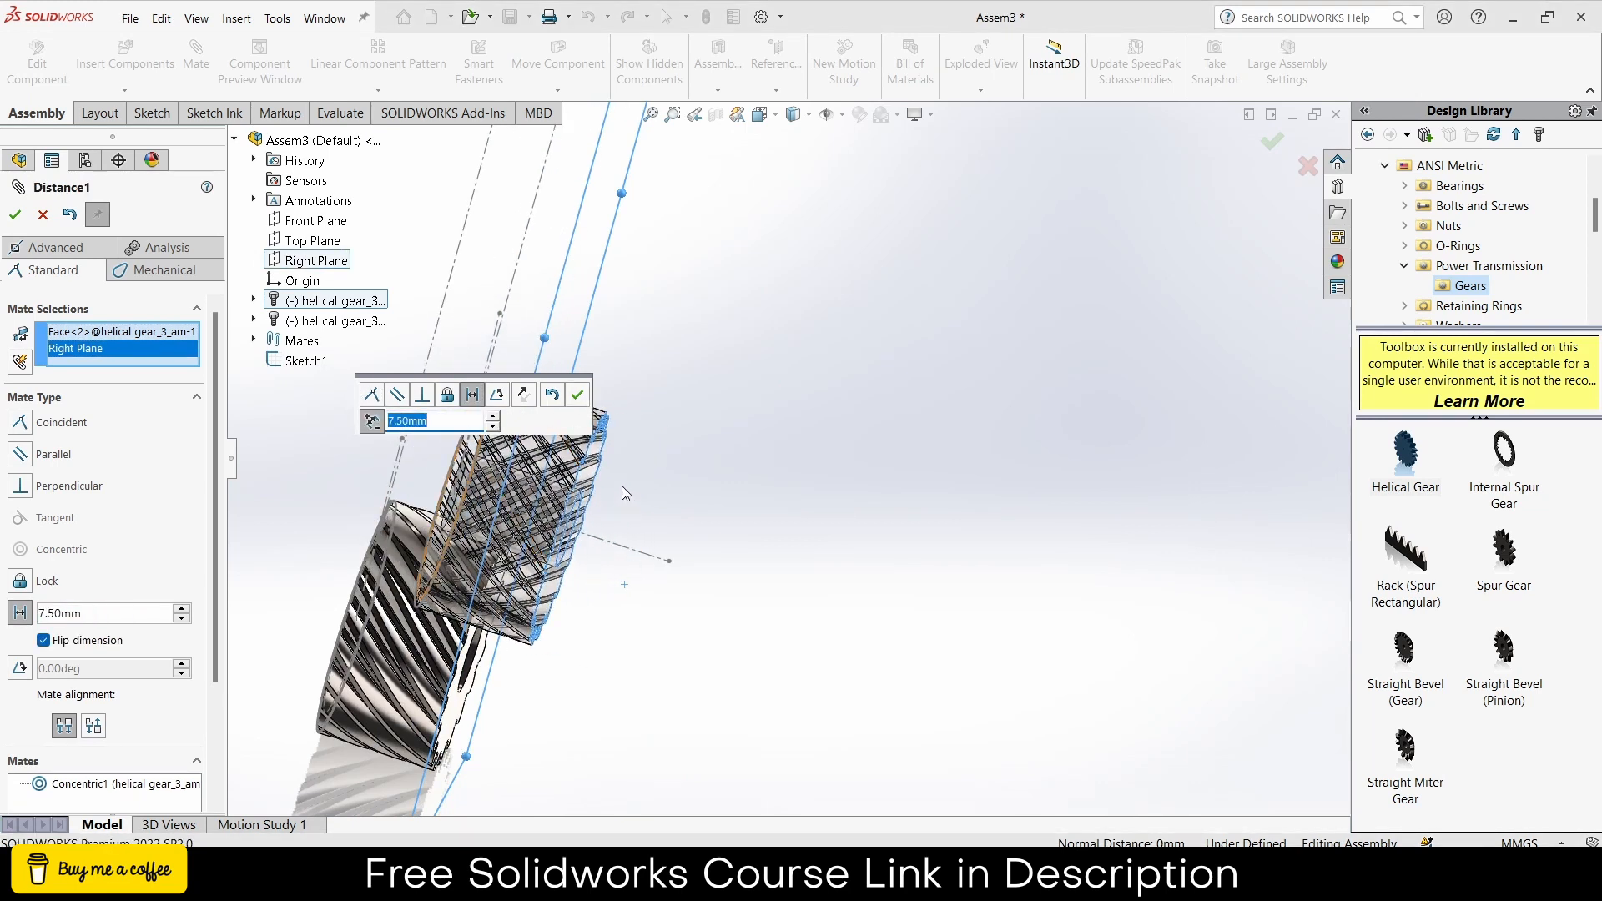
middle_click_drag(624, 492, 590, 559)
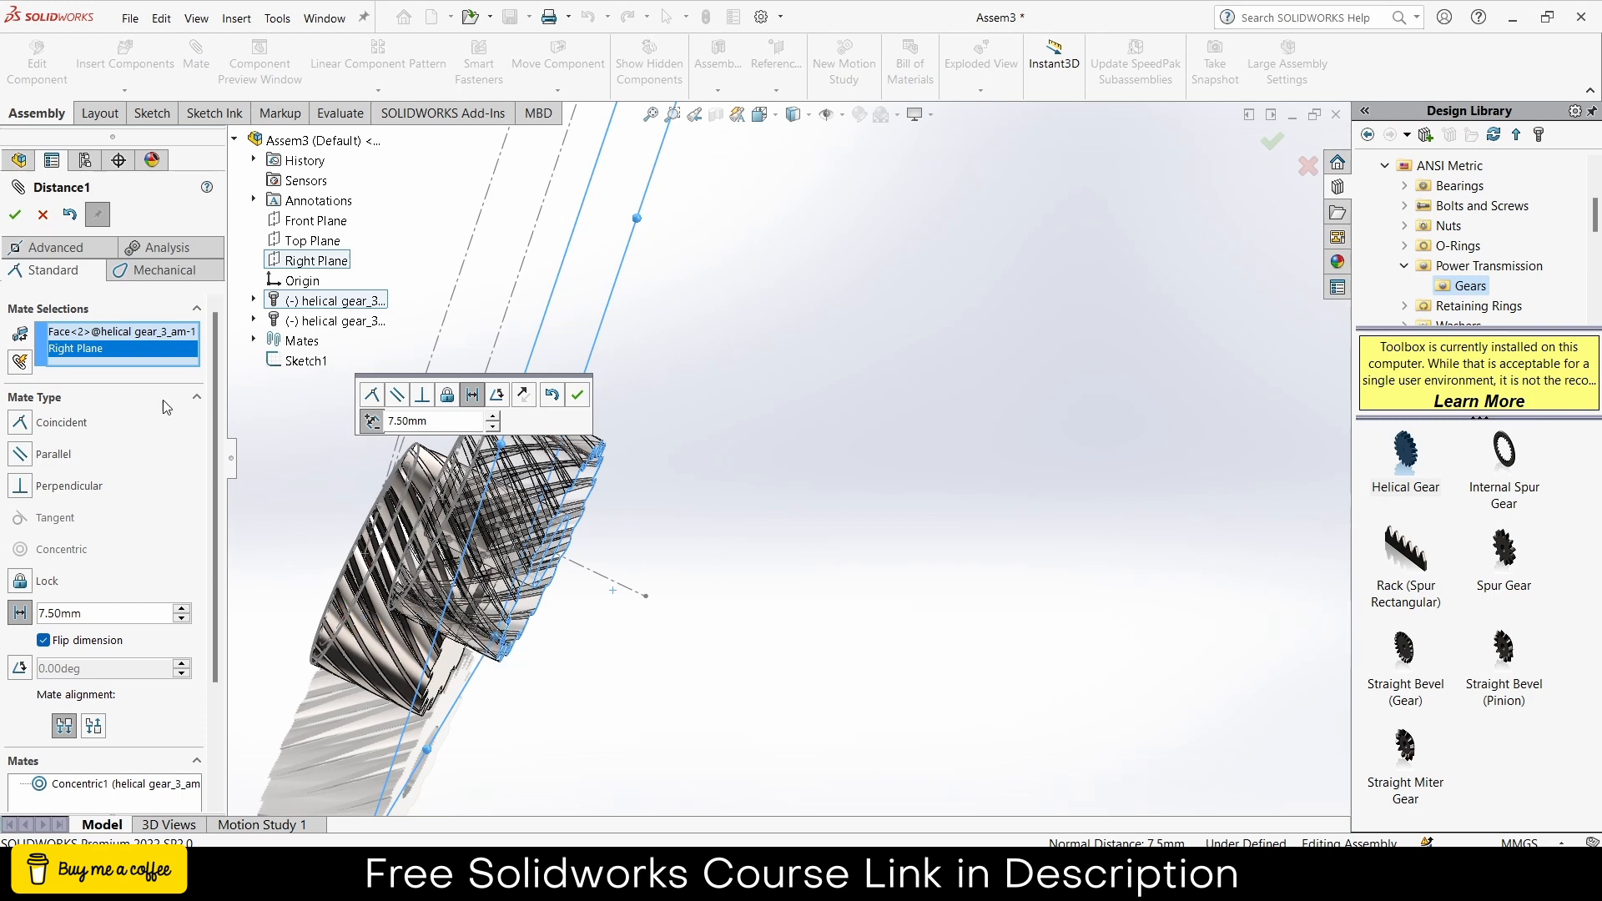
left_click(577, 397)
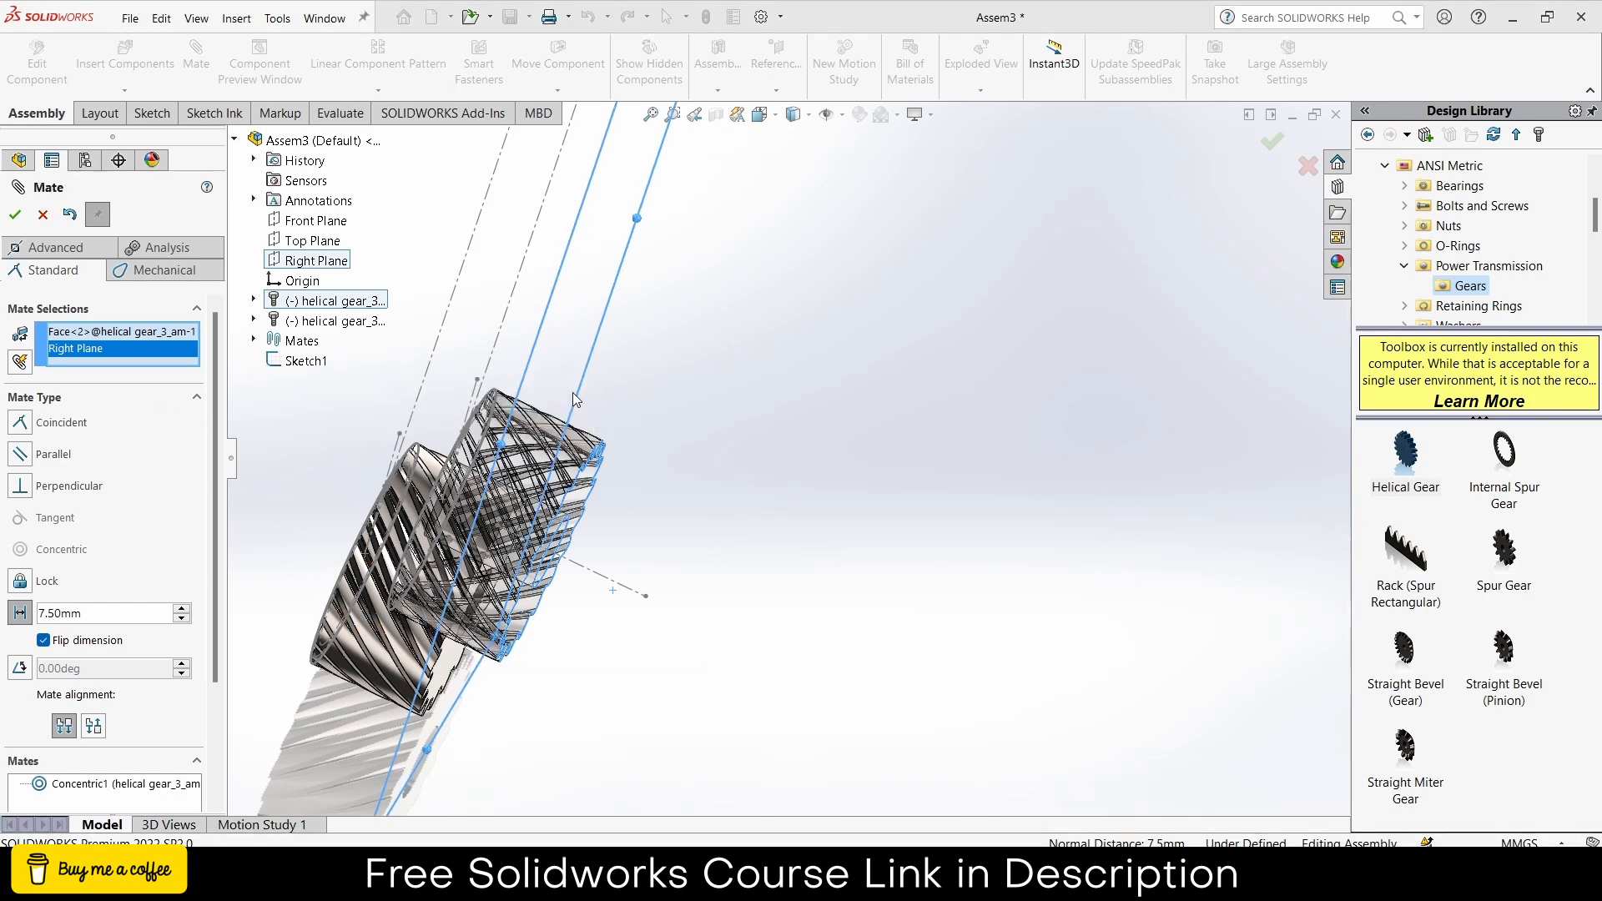
left_click(13, 221)
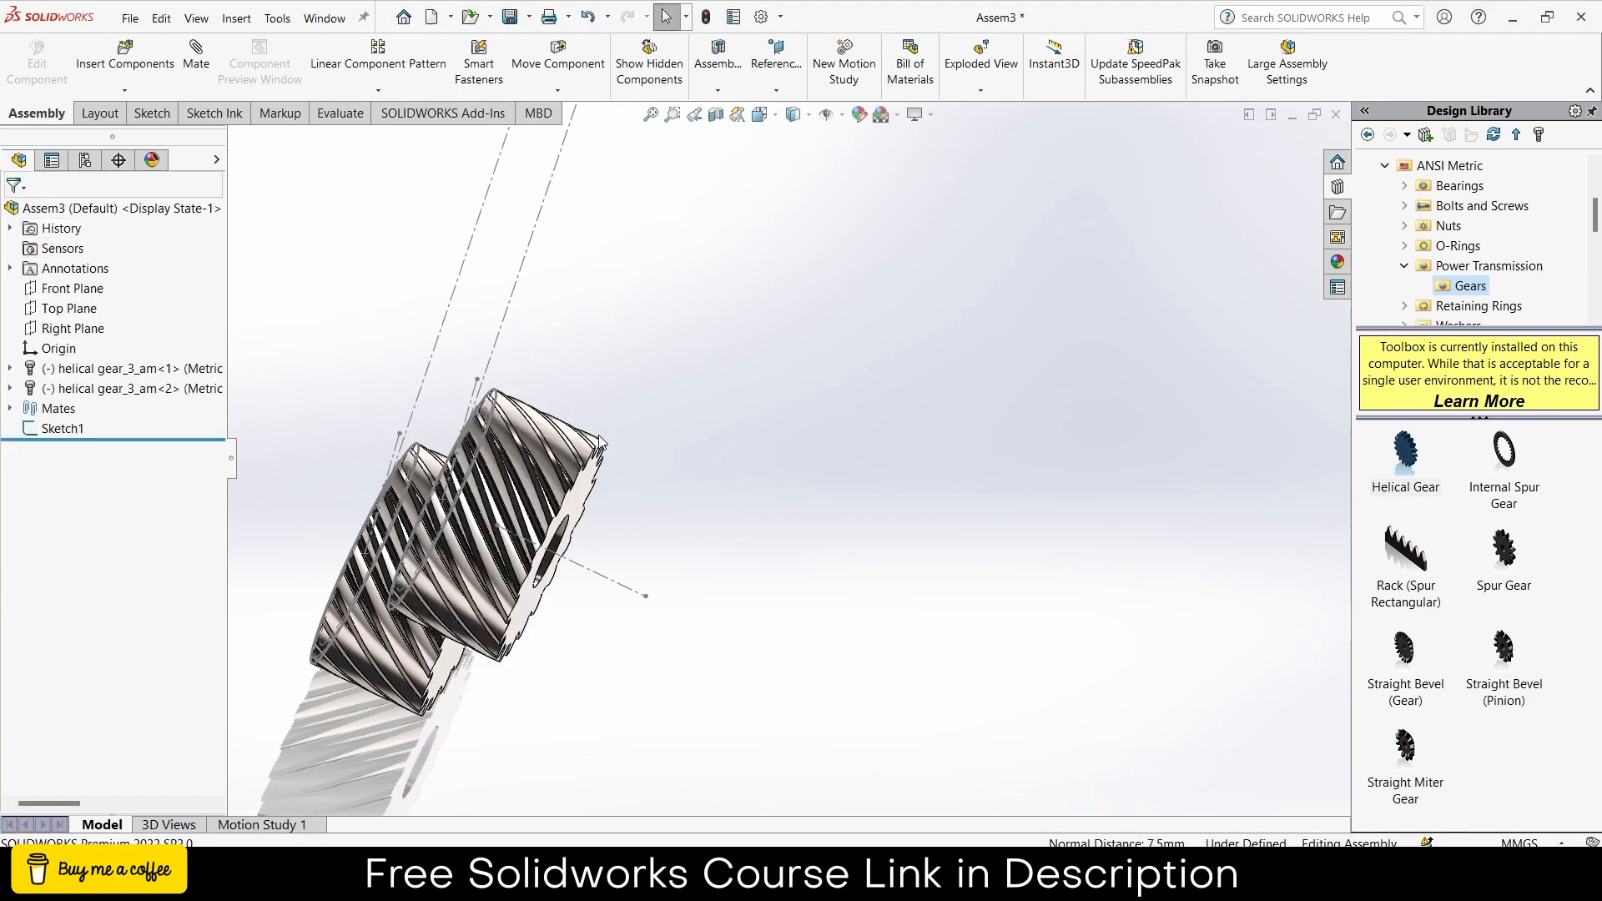
- Spin the mated first gear about its axis to check its motion
middle_click_drag(709, 517, 584, 471)
left_click_drag(571, 469, 564, 573)
middle_click_drag(680, 460, 685, 498)
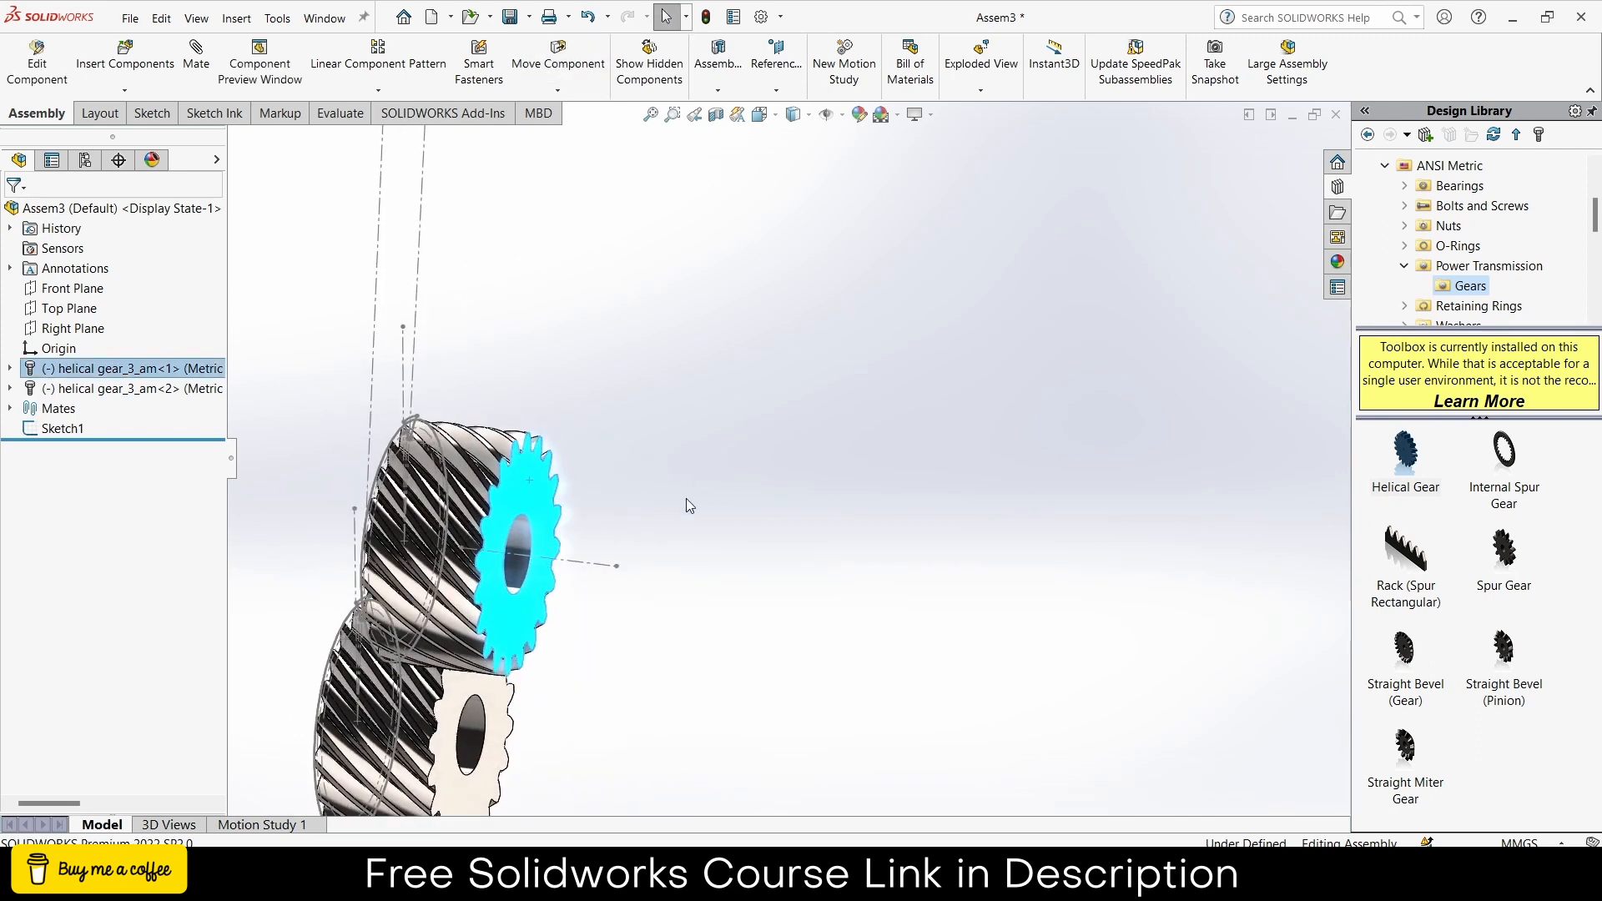
- Move the second gear away from the first and rotate it by free drag so its axis lies crosswise to the first gear's axis
scroll(673, 506, "up", 3)
scroll(585, 632, "down", 3)
left_click_drag(518, 616, 371, 607)
left_click(557, 90)
left_click(566, 139)
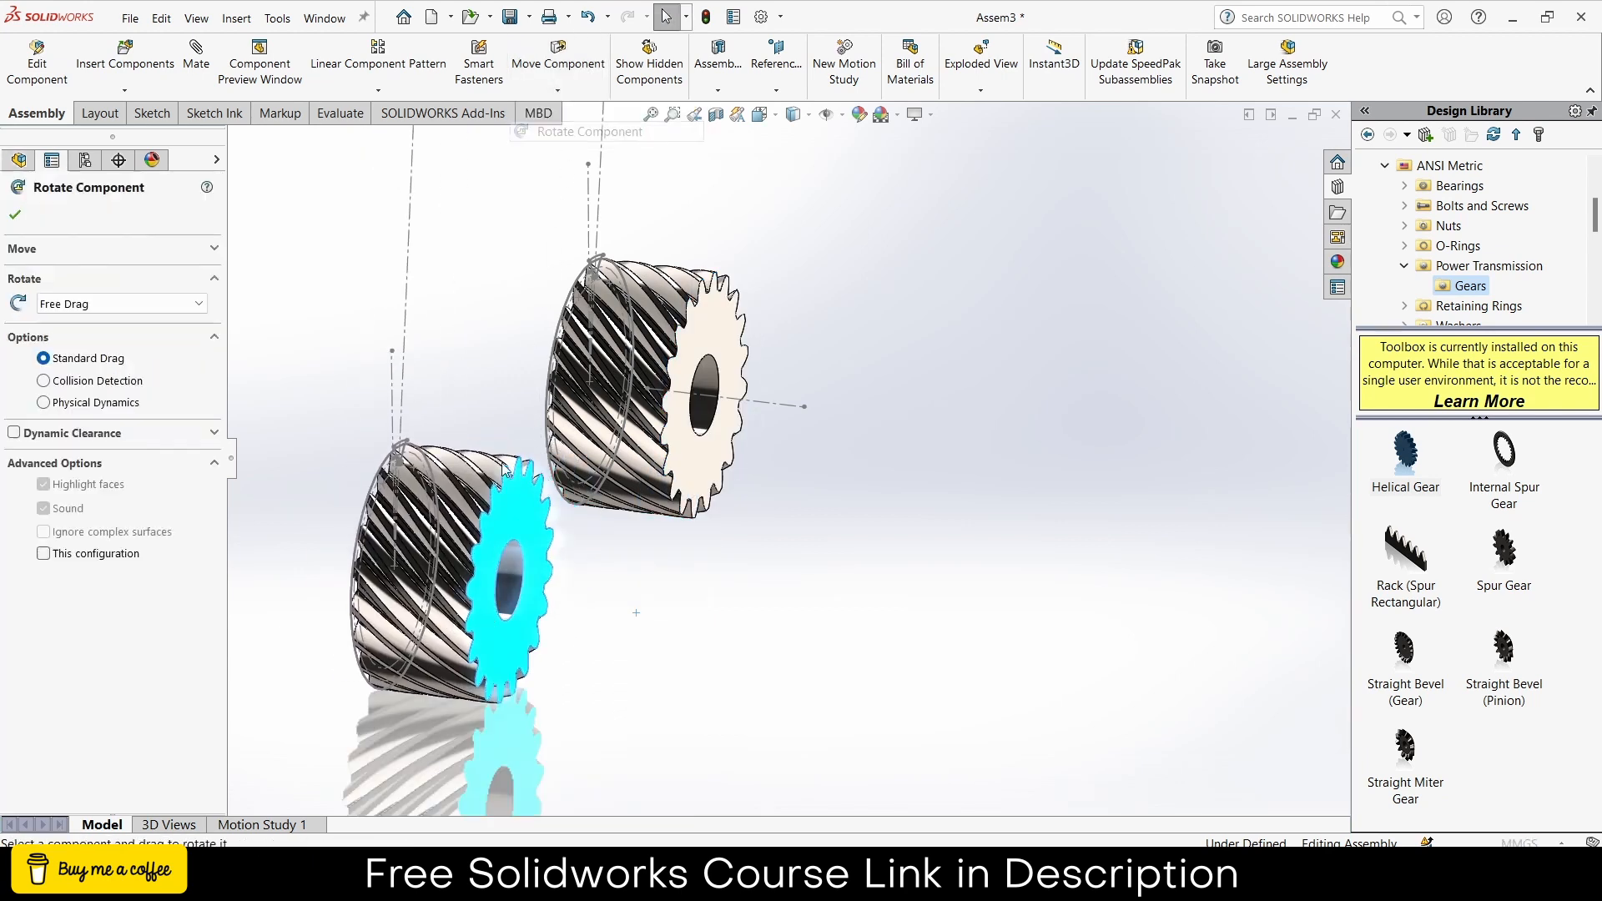
left_click_drag(503, 538, 328, 563)
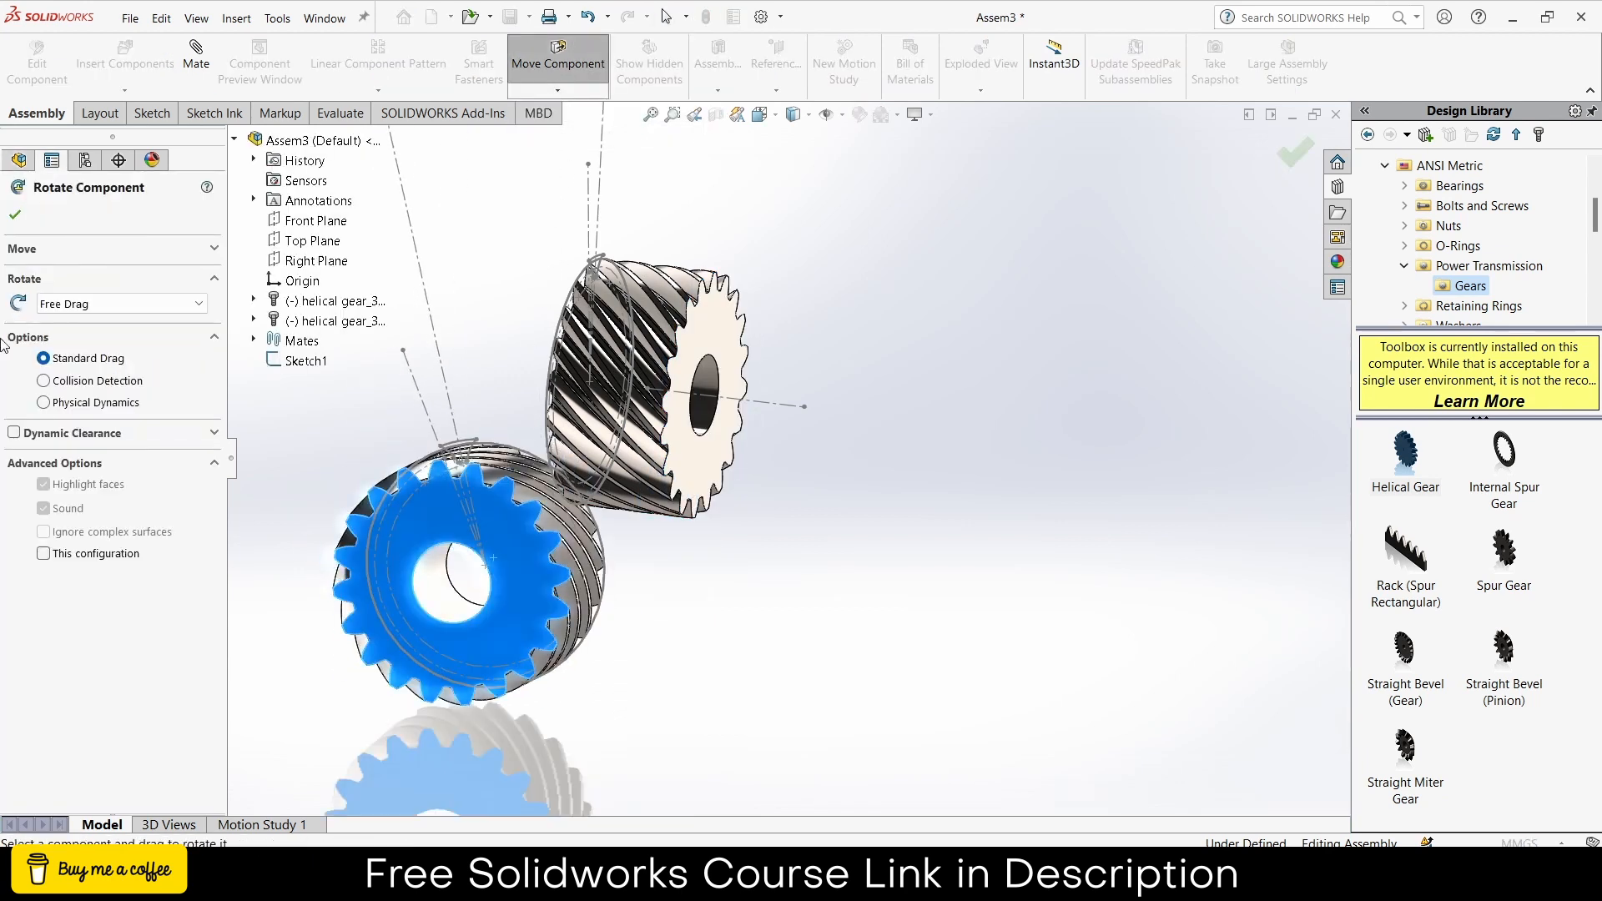
left_click(15, 215)
- Reposition the second gear directly beneath the first gear with the teeth close together, then clear the selection
scroll(469, 551, "down", 6)
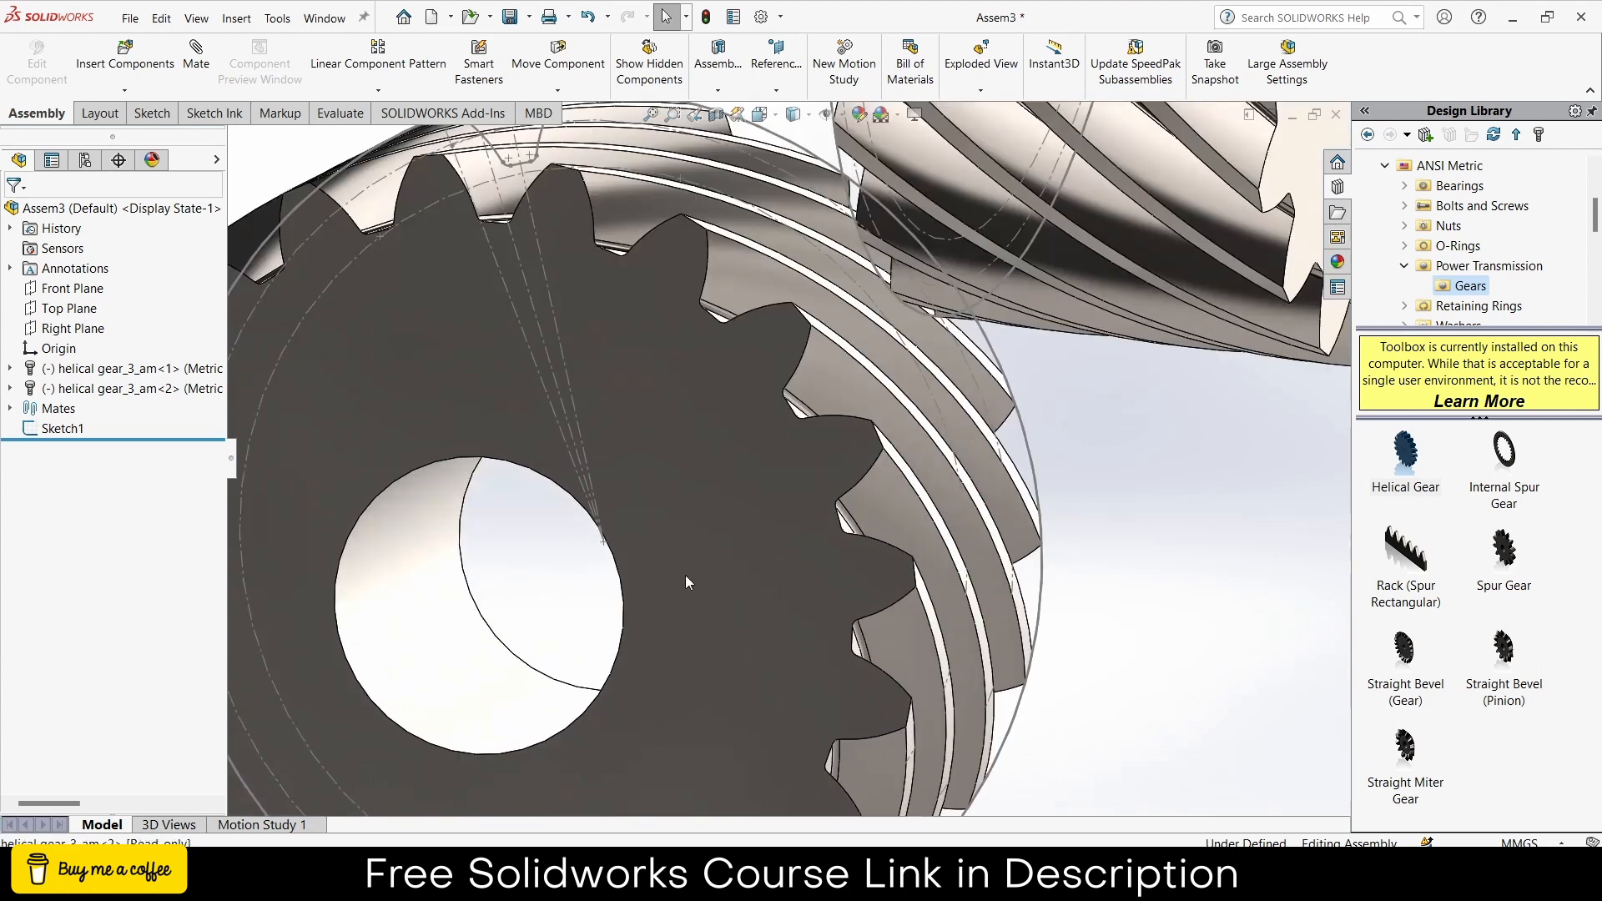
left_click(686, 581)
scroll(789, 478, "up", 4)
left_click_drag(789, 478, 1109, 553)
middle_click_drag(1058, 538, 993, 560)
scroll(993, 560, "up", 4)
scroll(1057, 395, "down", 2)
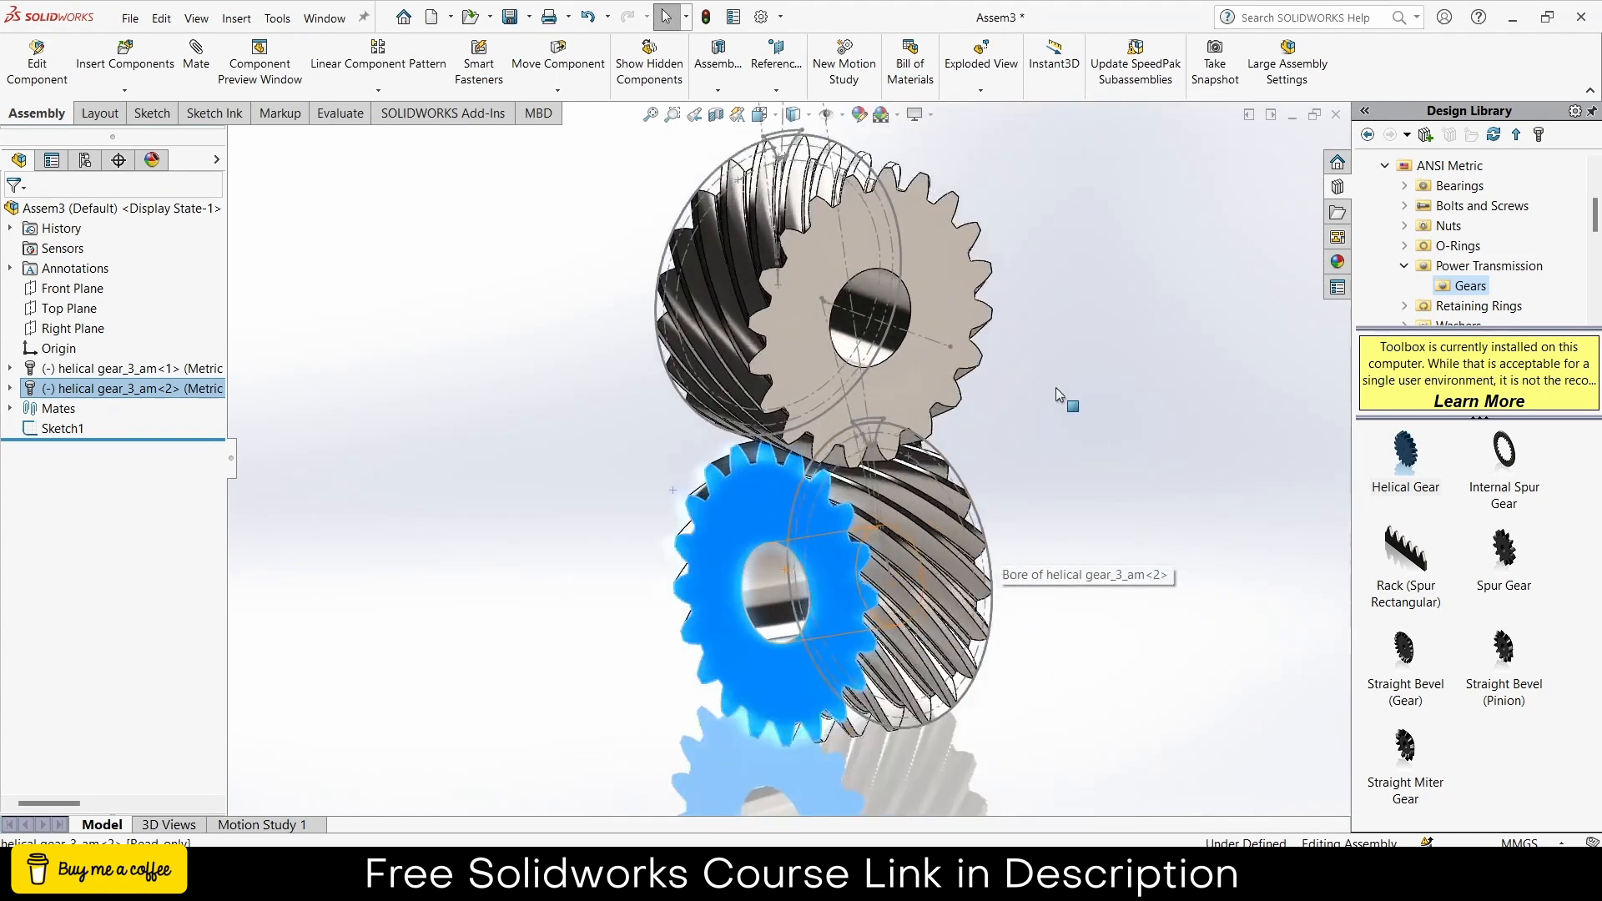
scroll(1057, 399, "down", 2)
left_click(1065, 418)
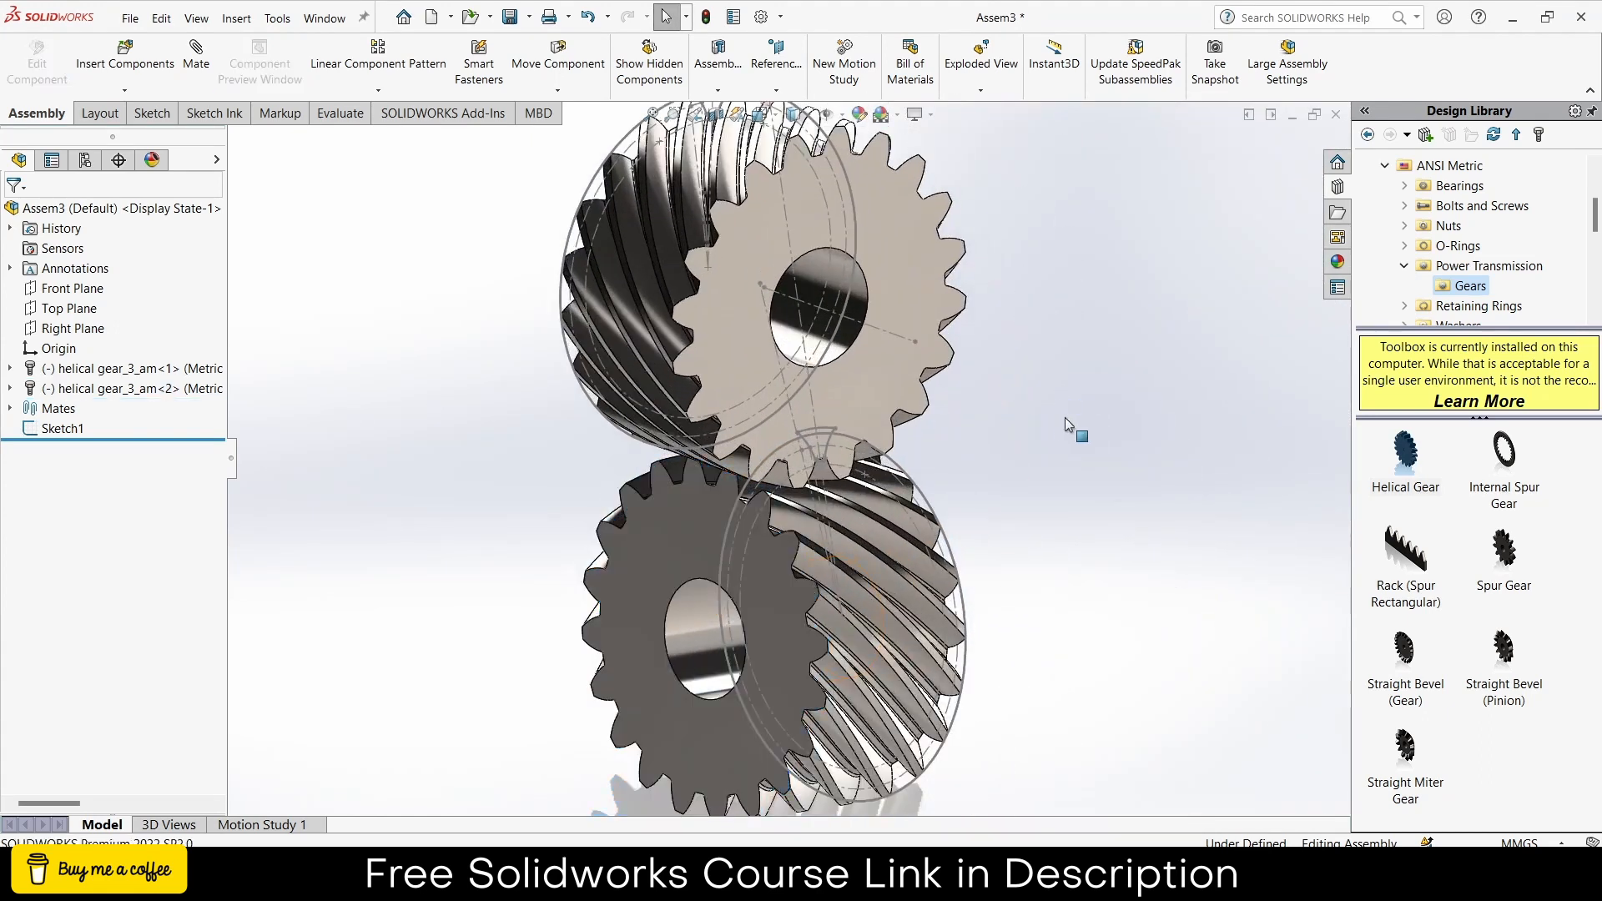
- On the Right Plane, sketch a vertical centerline about 49 mm downward from the origin and a horizontal centerline from its lower end
left_click(74, 328)
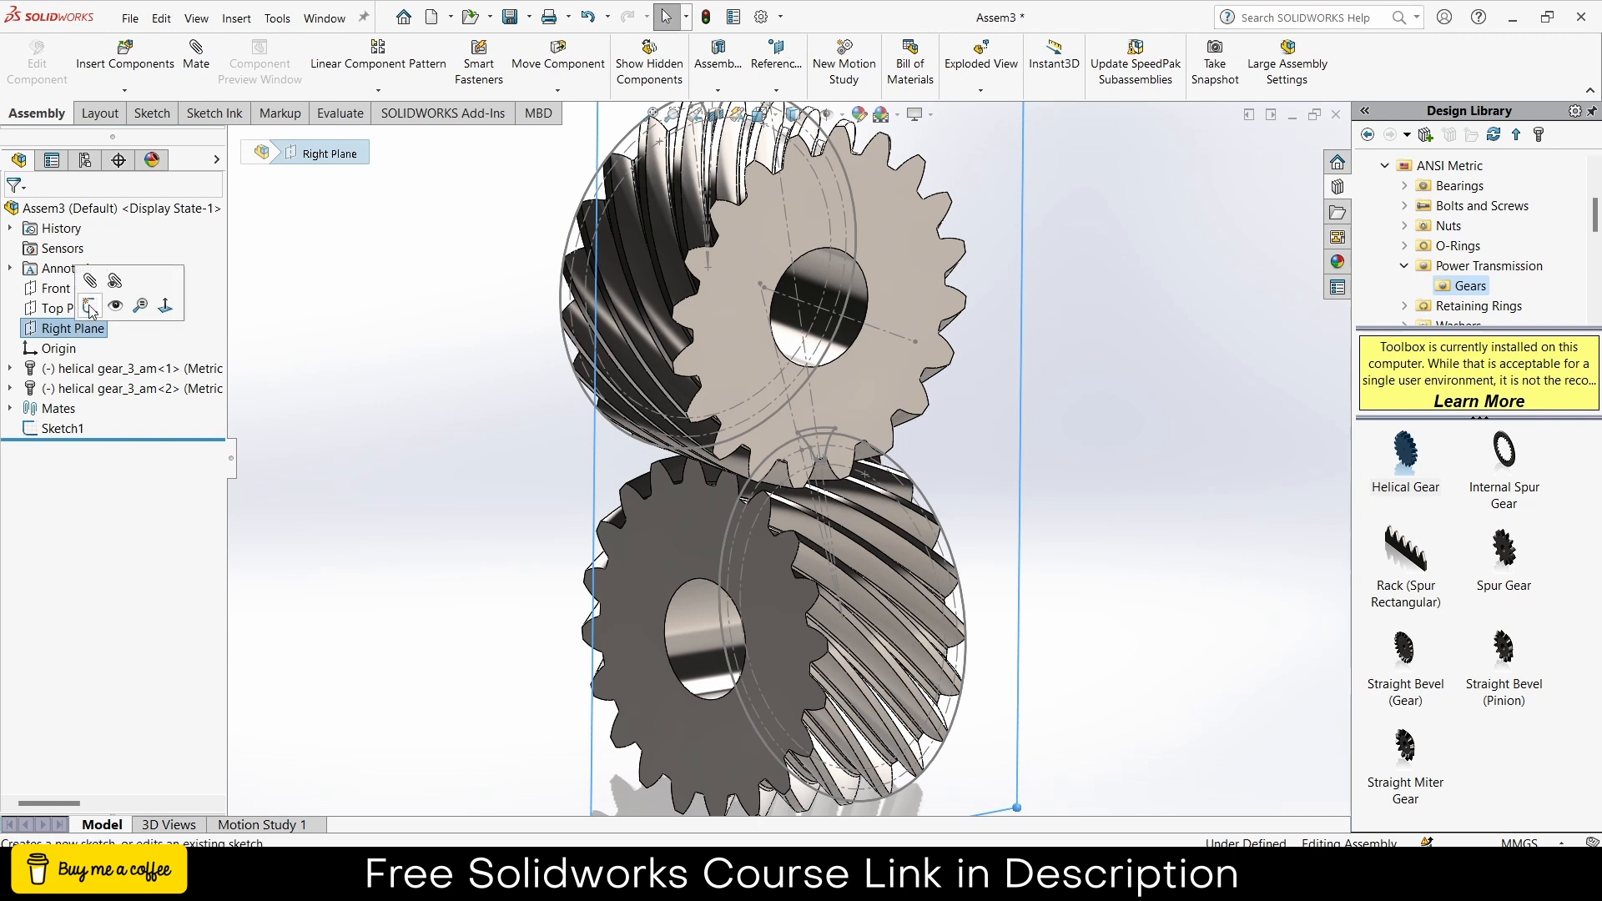
left_click(90, 307)
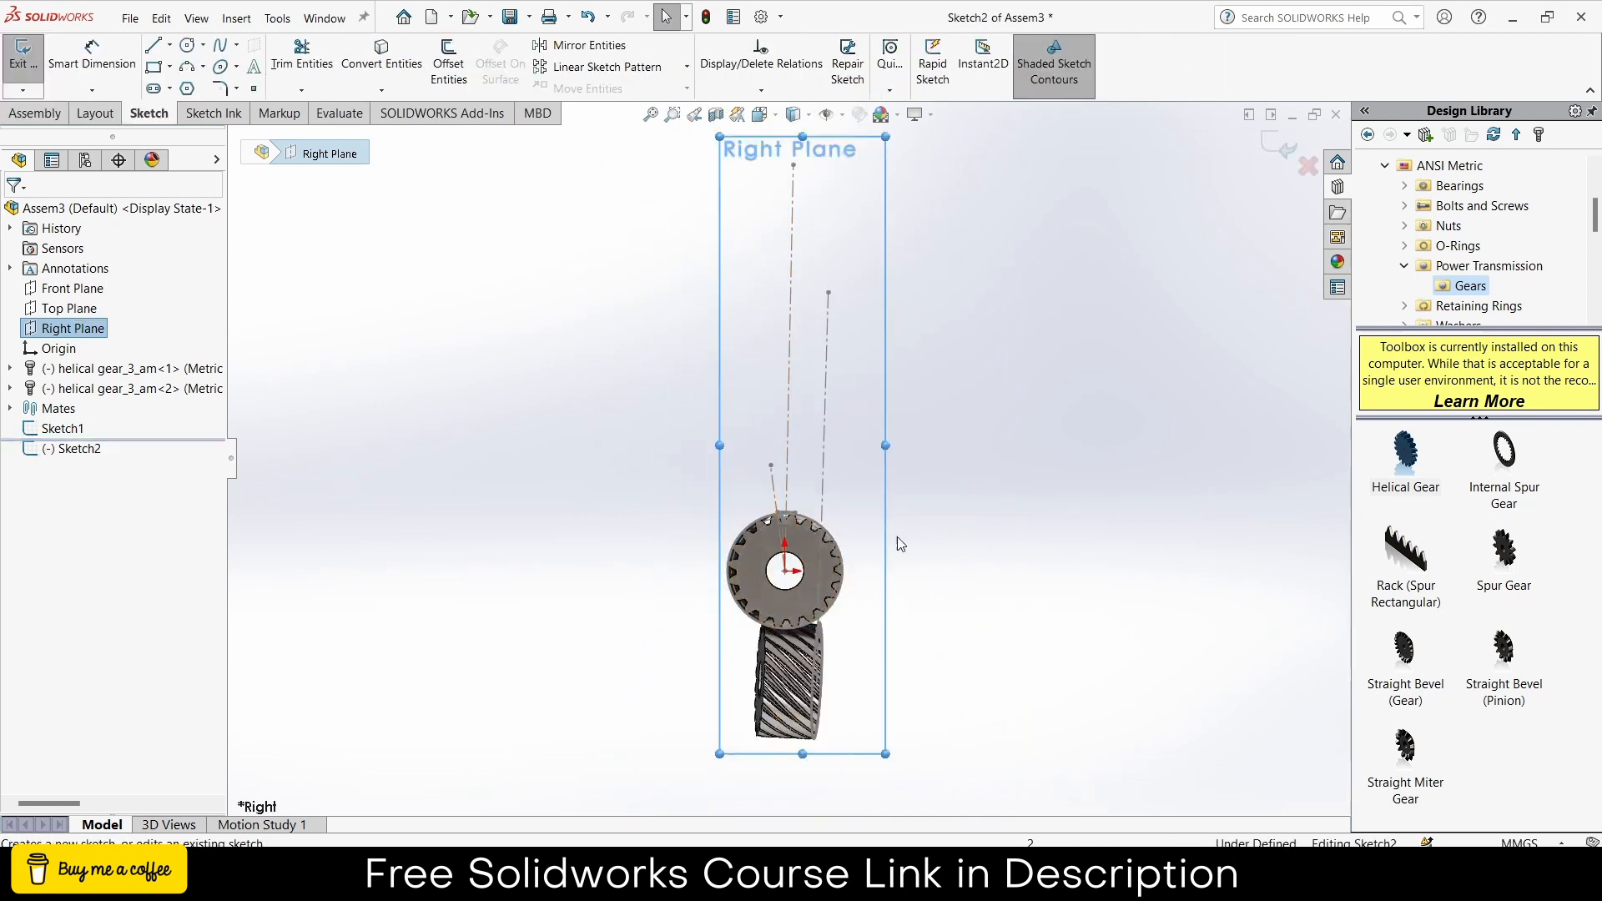
scroll(761, 708, "down", 3)
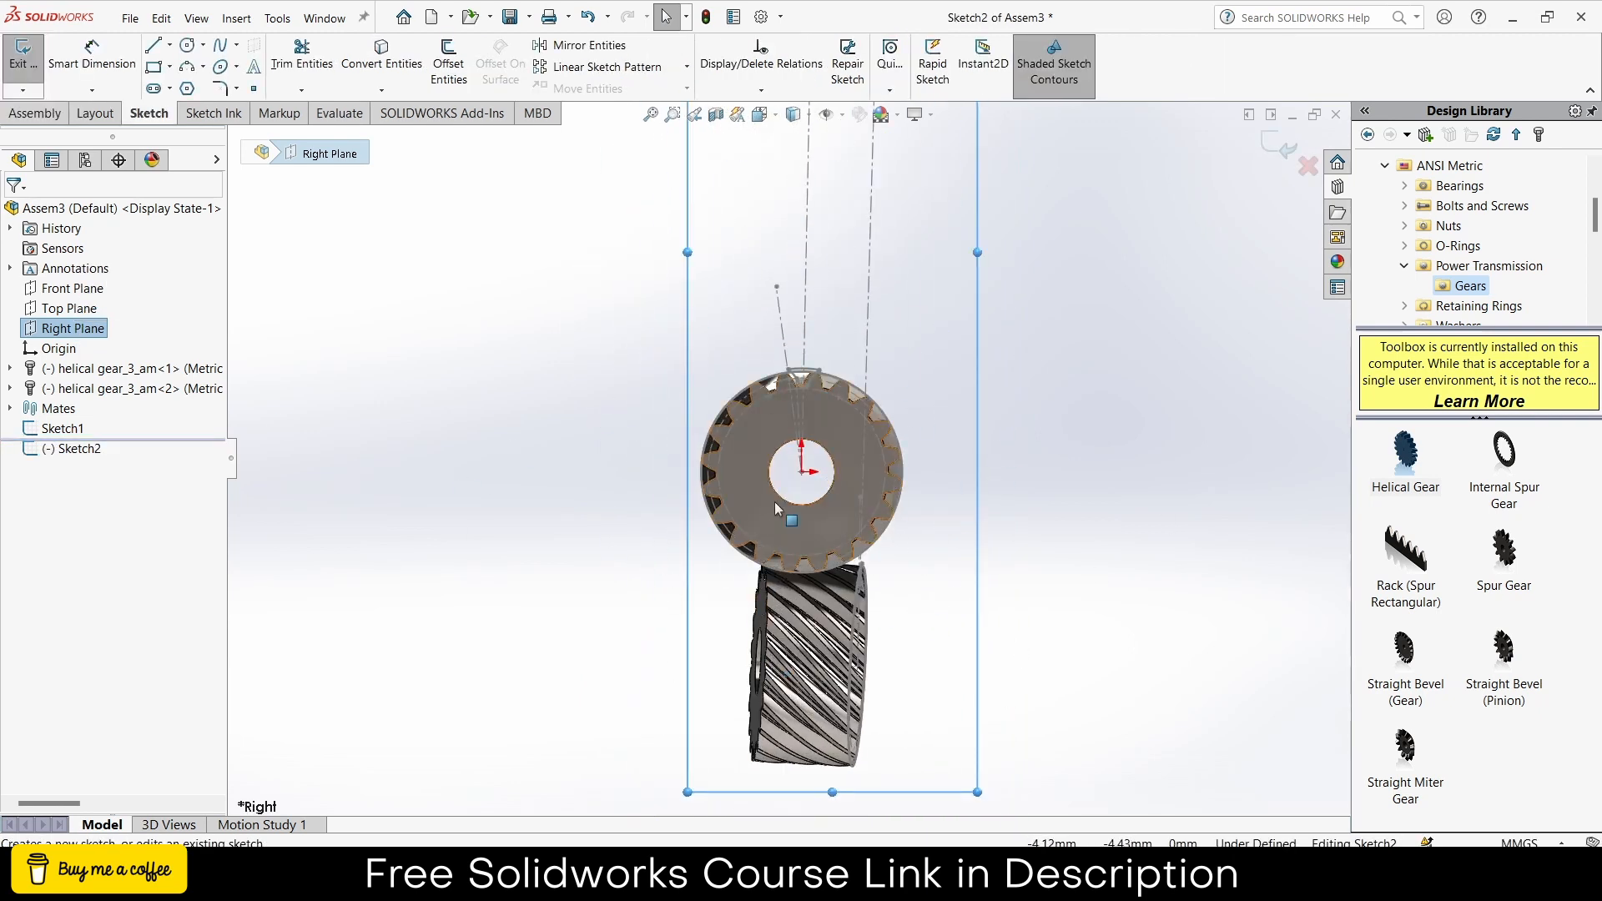
left_click(169, 45)
left_click(200, 78)
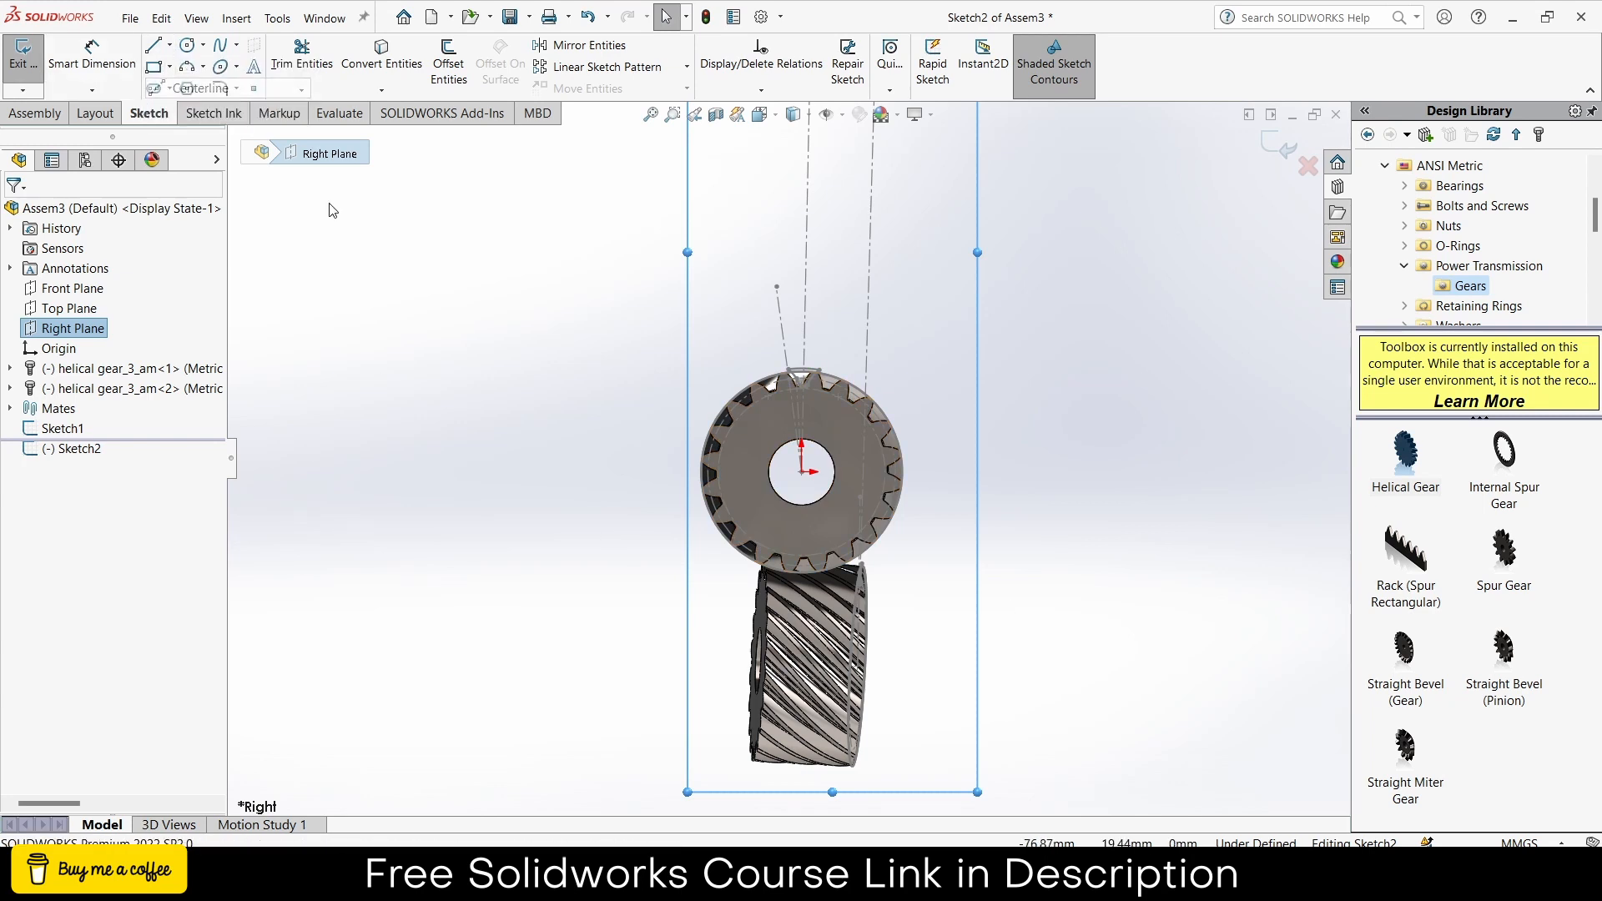
left_click(801, 471)
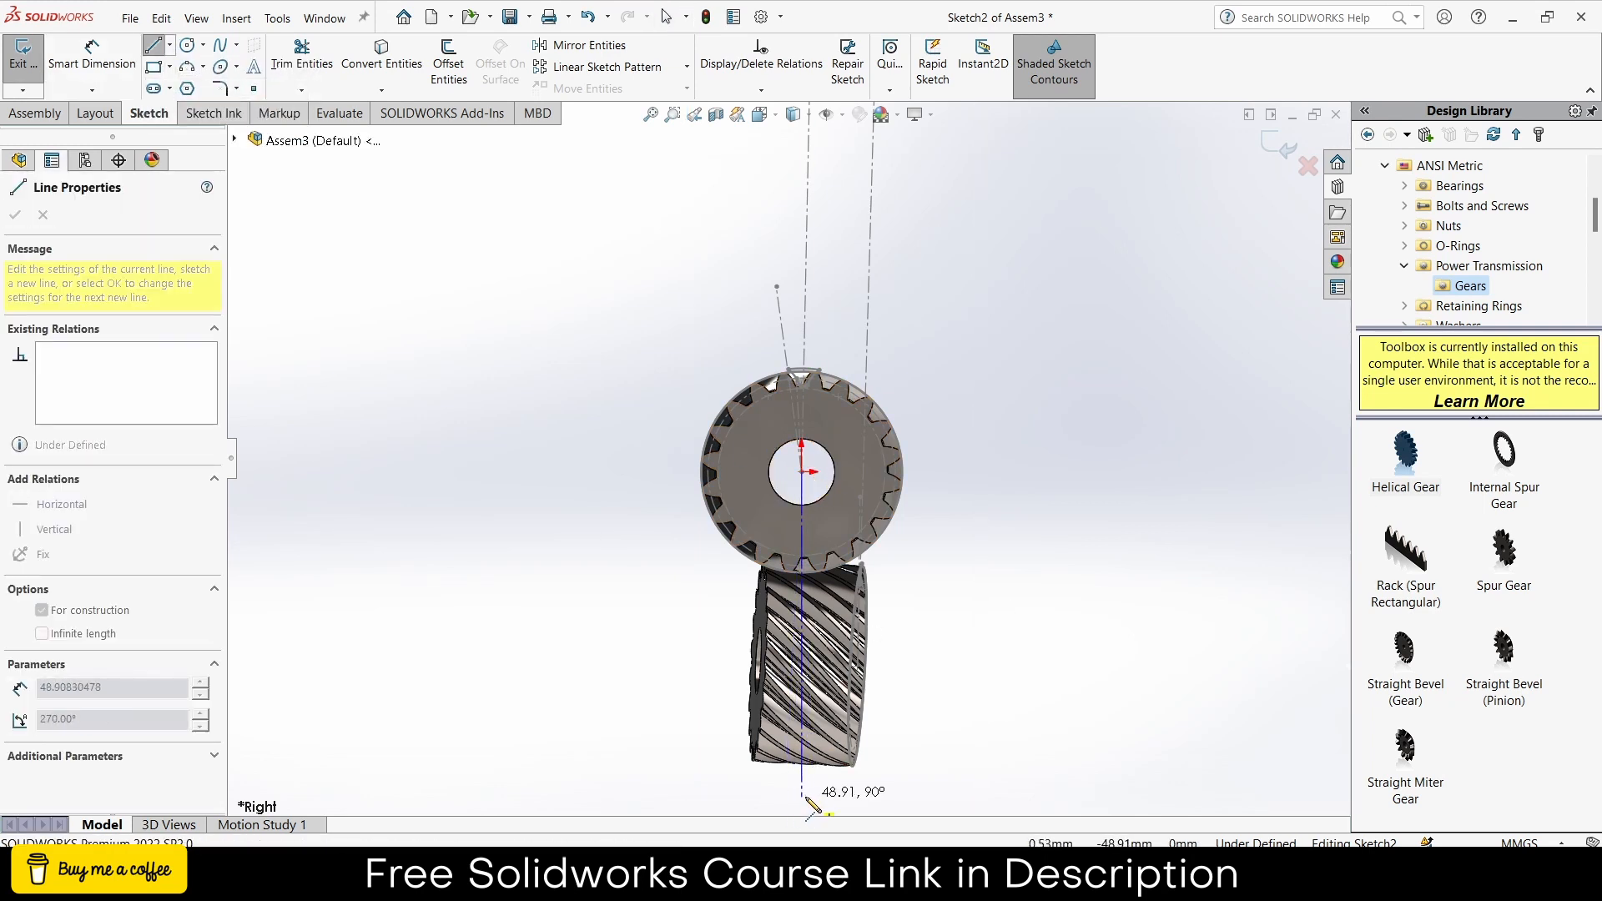
left_click(801, 795)
left_click(647, 797)
key("Escape")
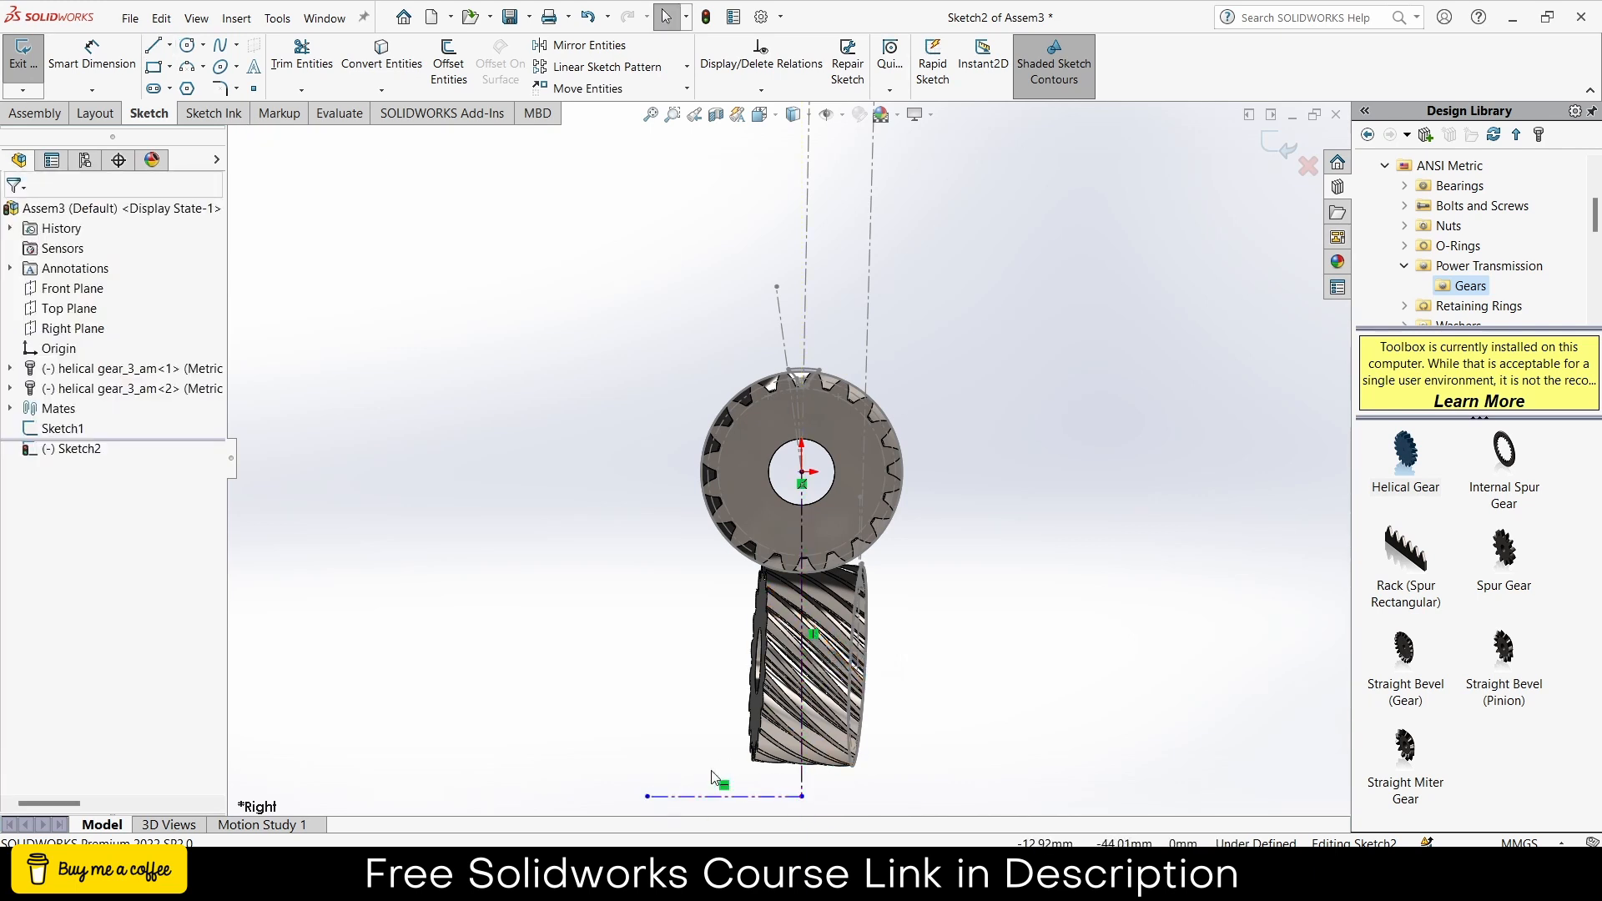
- Identify the tooth-cut sketch TooCutSkeRH of the first gear by hiding it and showing it again
scroll(986, 464, "down", 2)
scroll(742, 631, "up", 3)
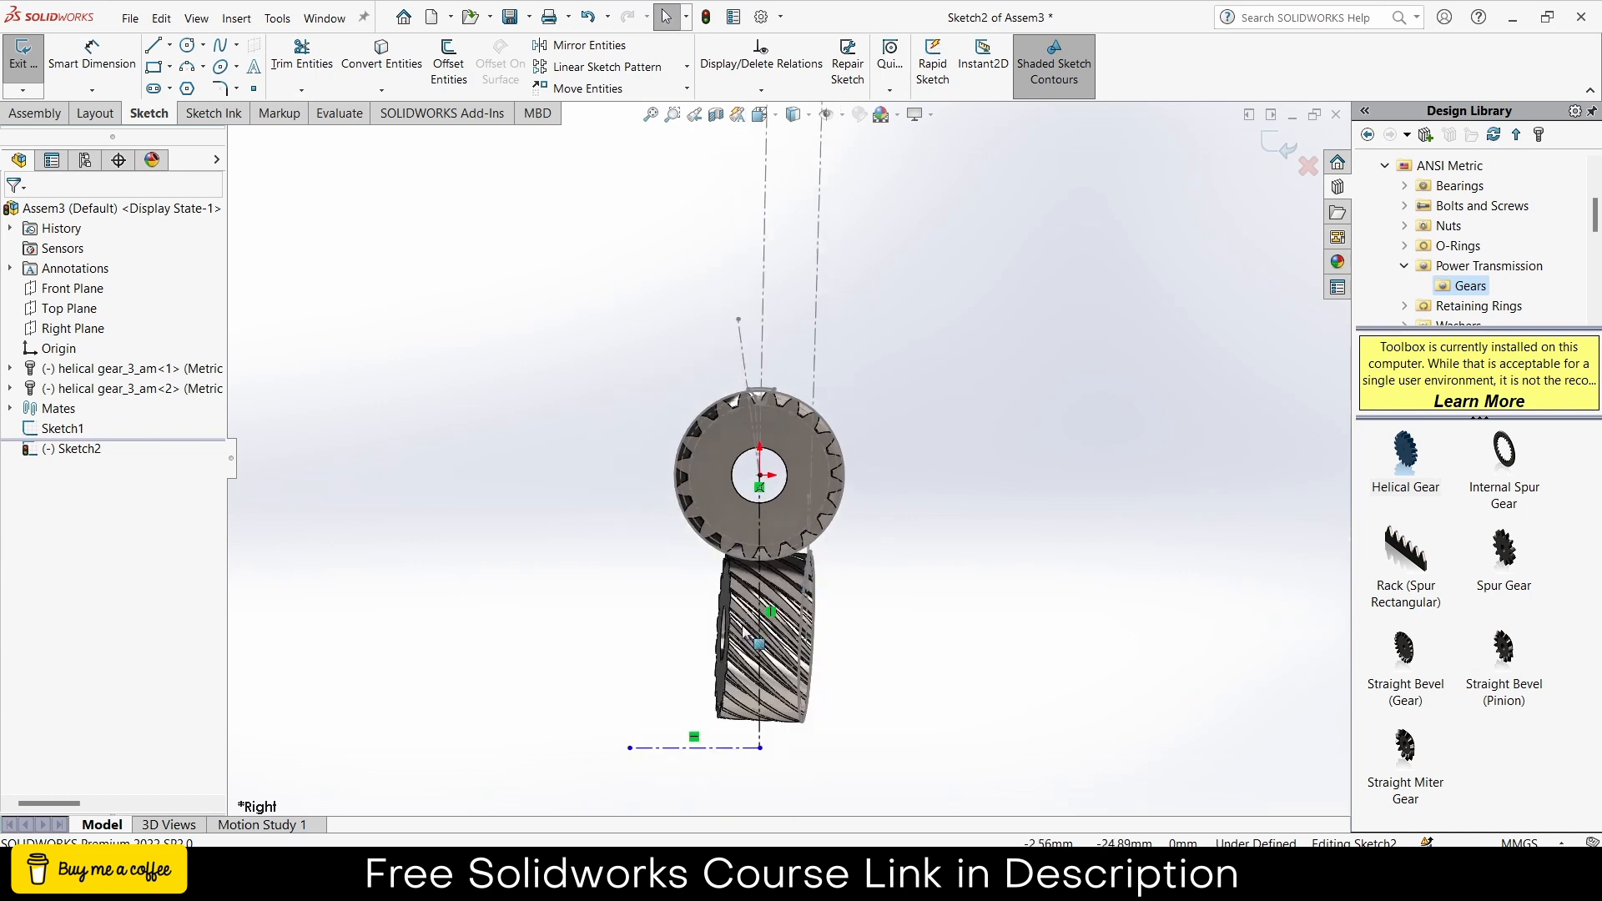
scroll(830, 577, "down", 2)
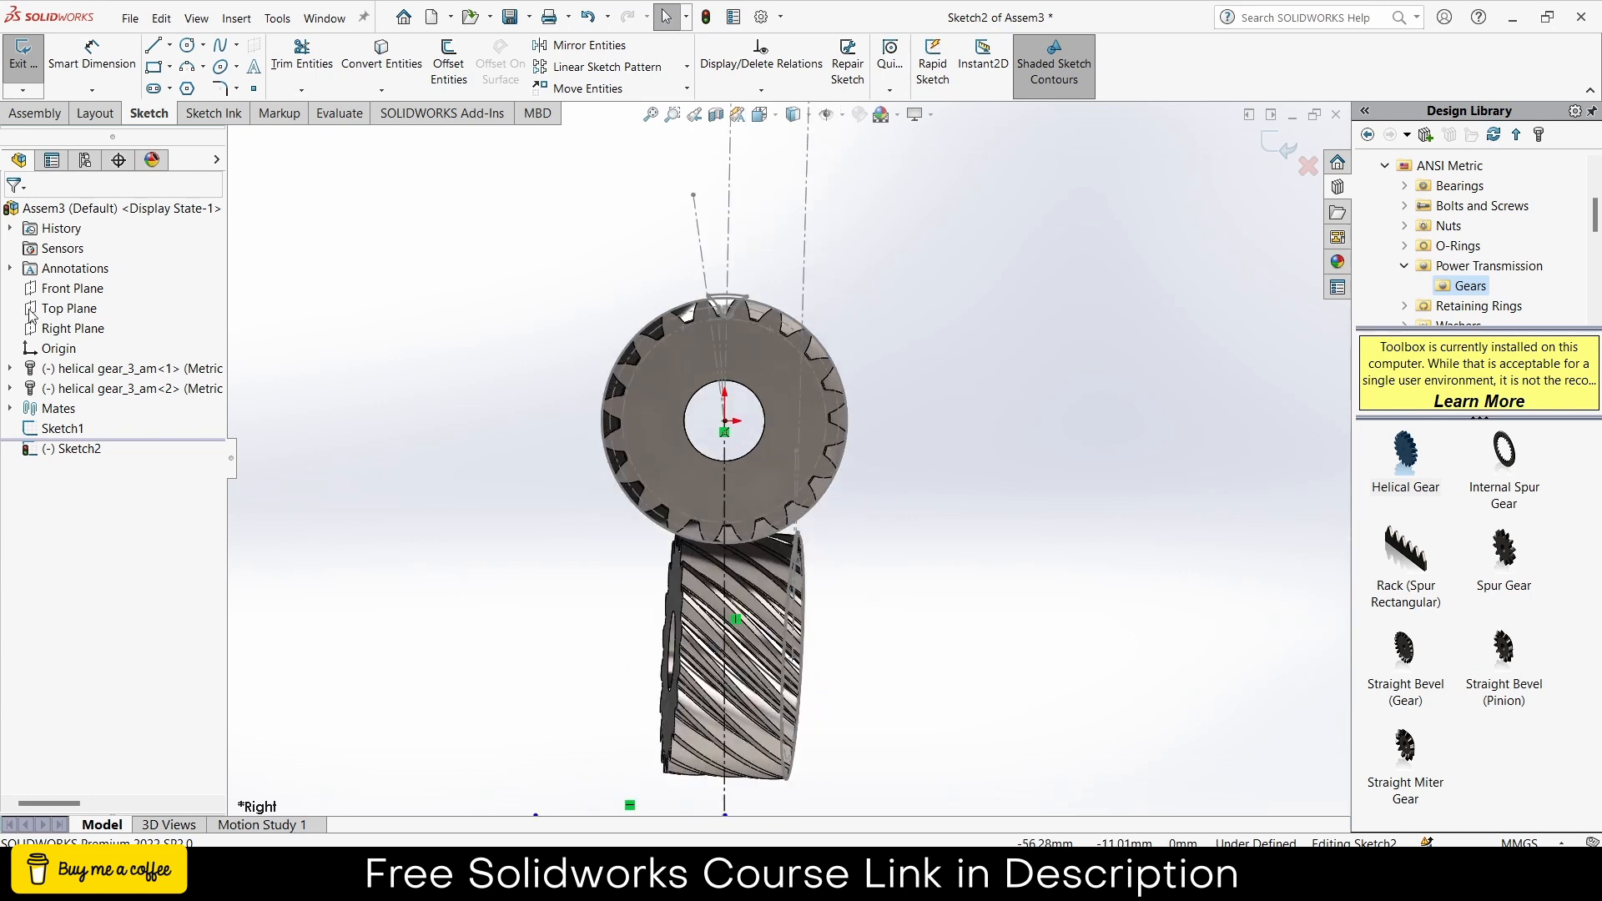
left_click(10, 368)
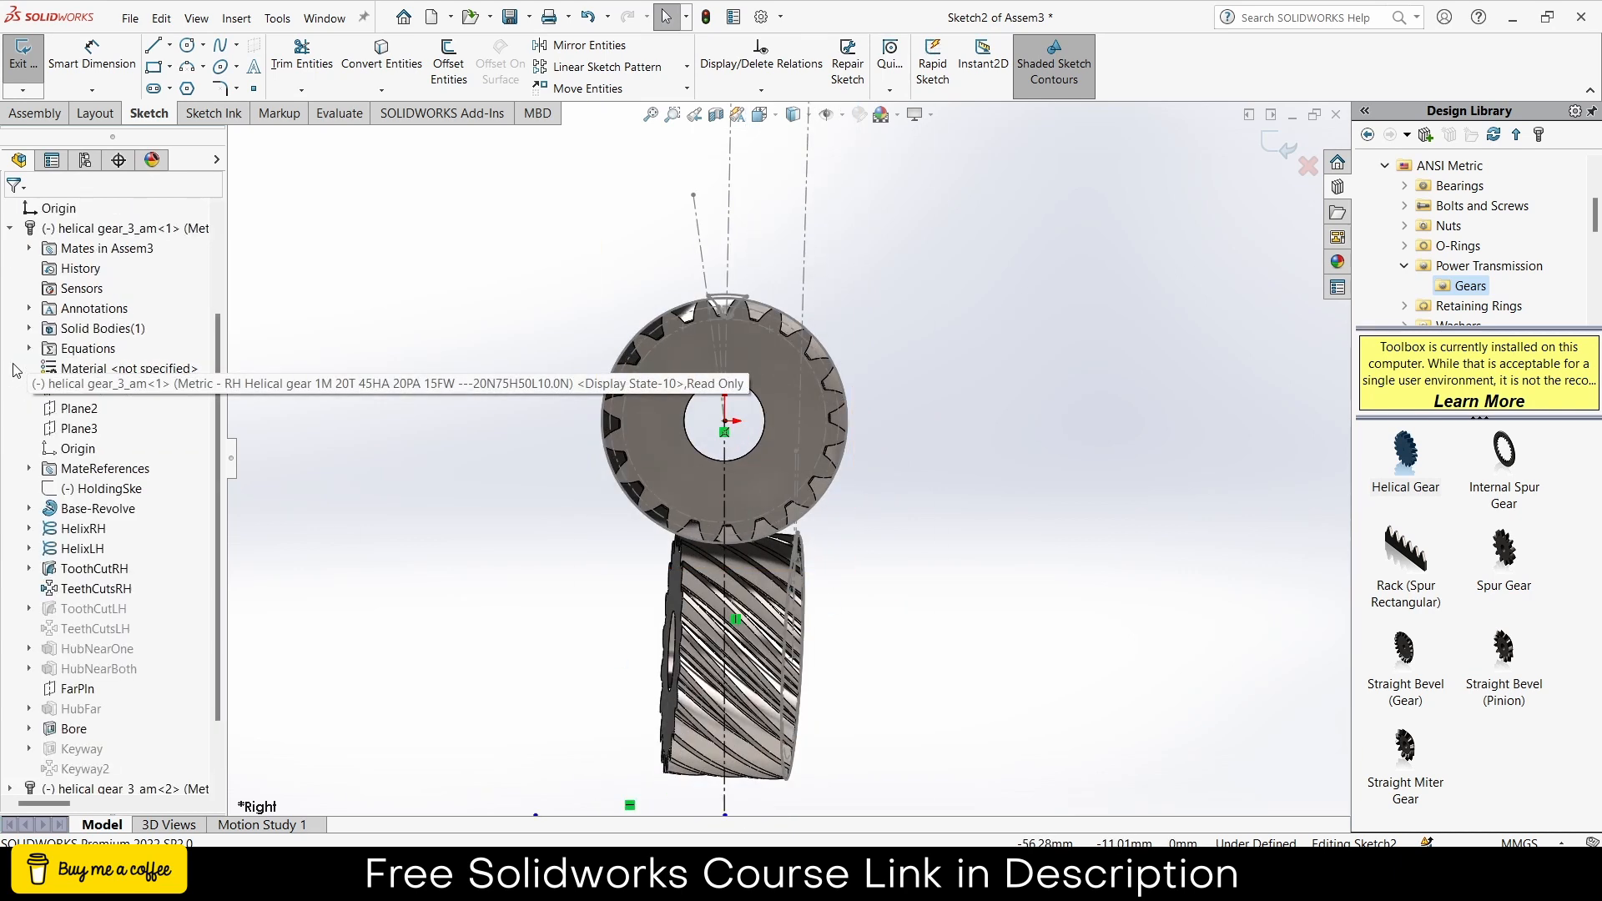
left_click(29, 569)
right_click(105, 592)
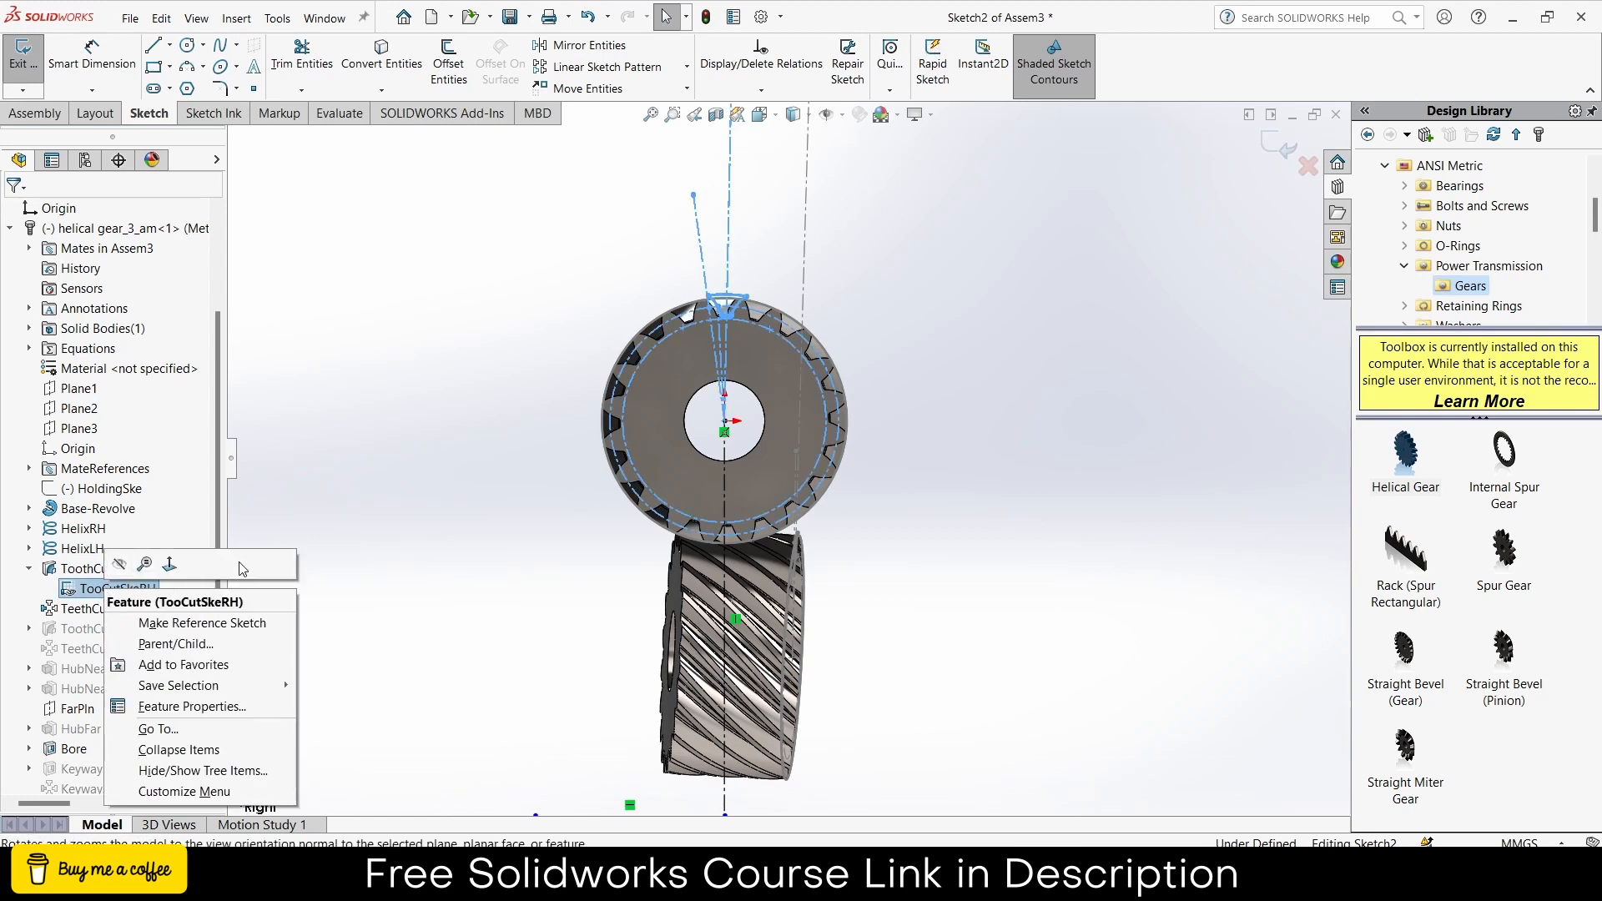
left_click(118, 567)
right_click(98, 589)
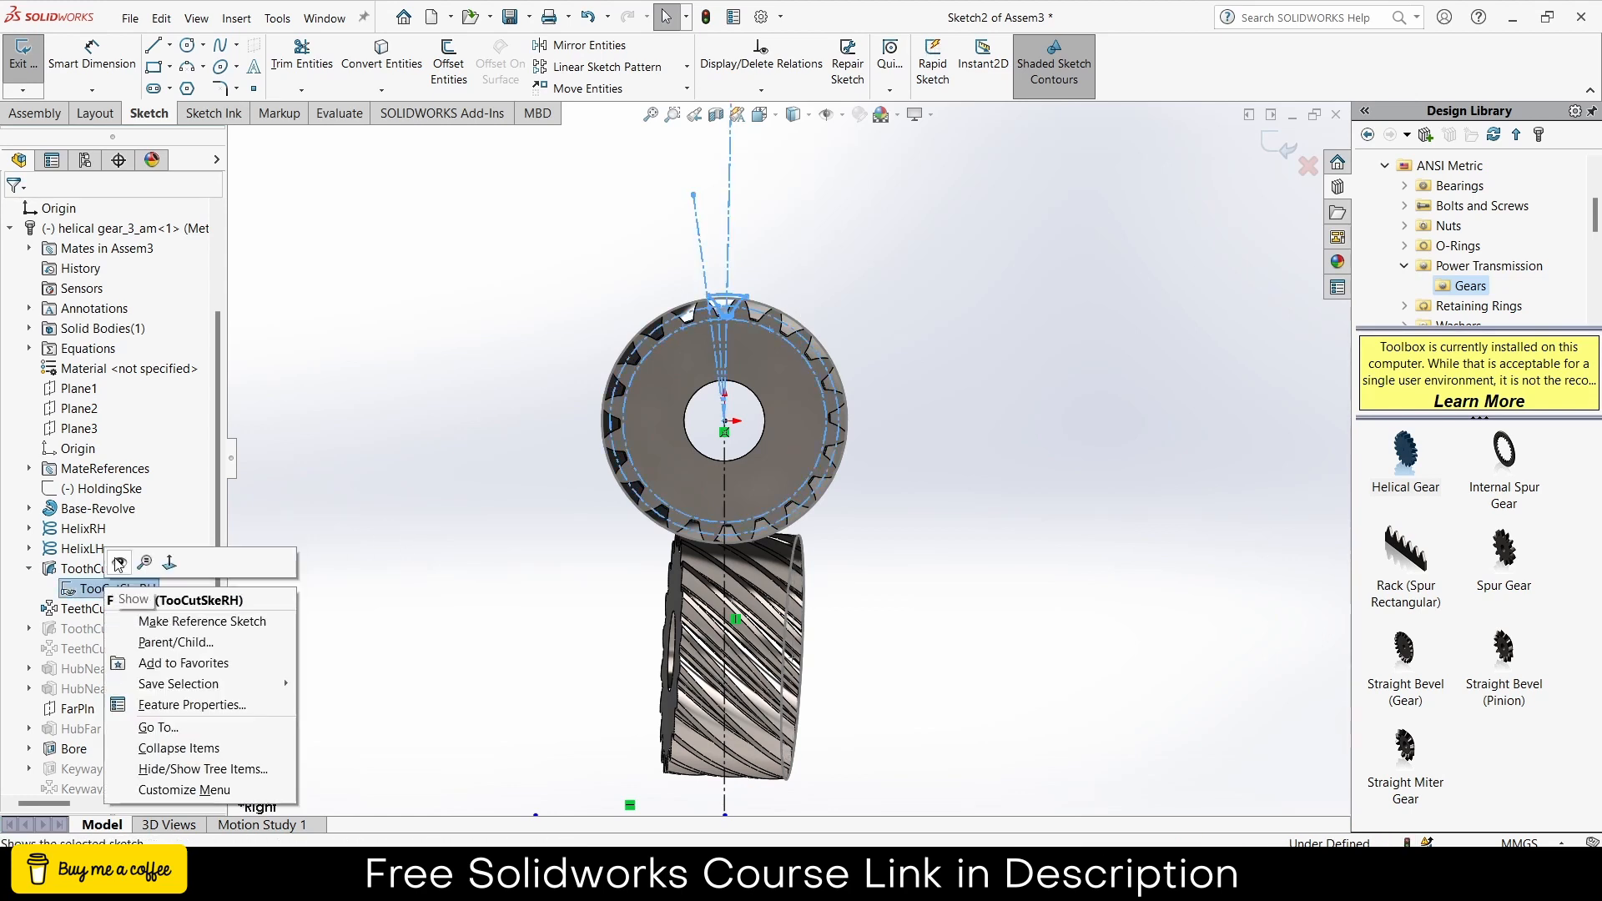
left_click(118, 562)
- Measure the diameter of the first gear's dash-dotted pitch circle and close the measurement
scroll(743, 282, "down", 4)
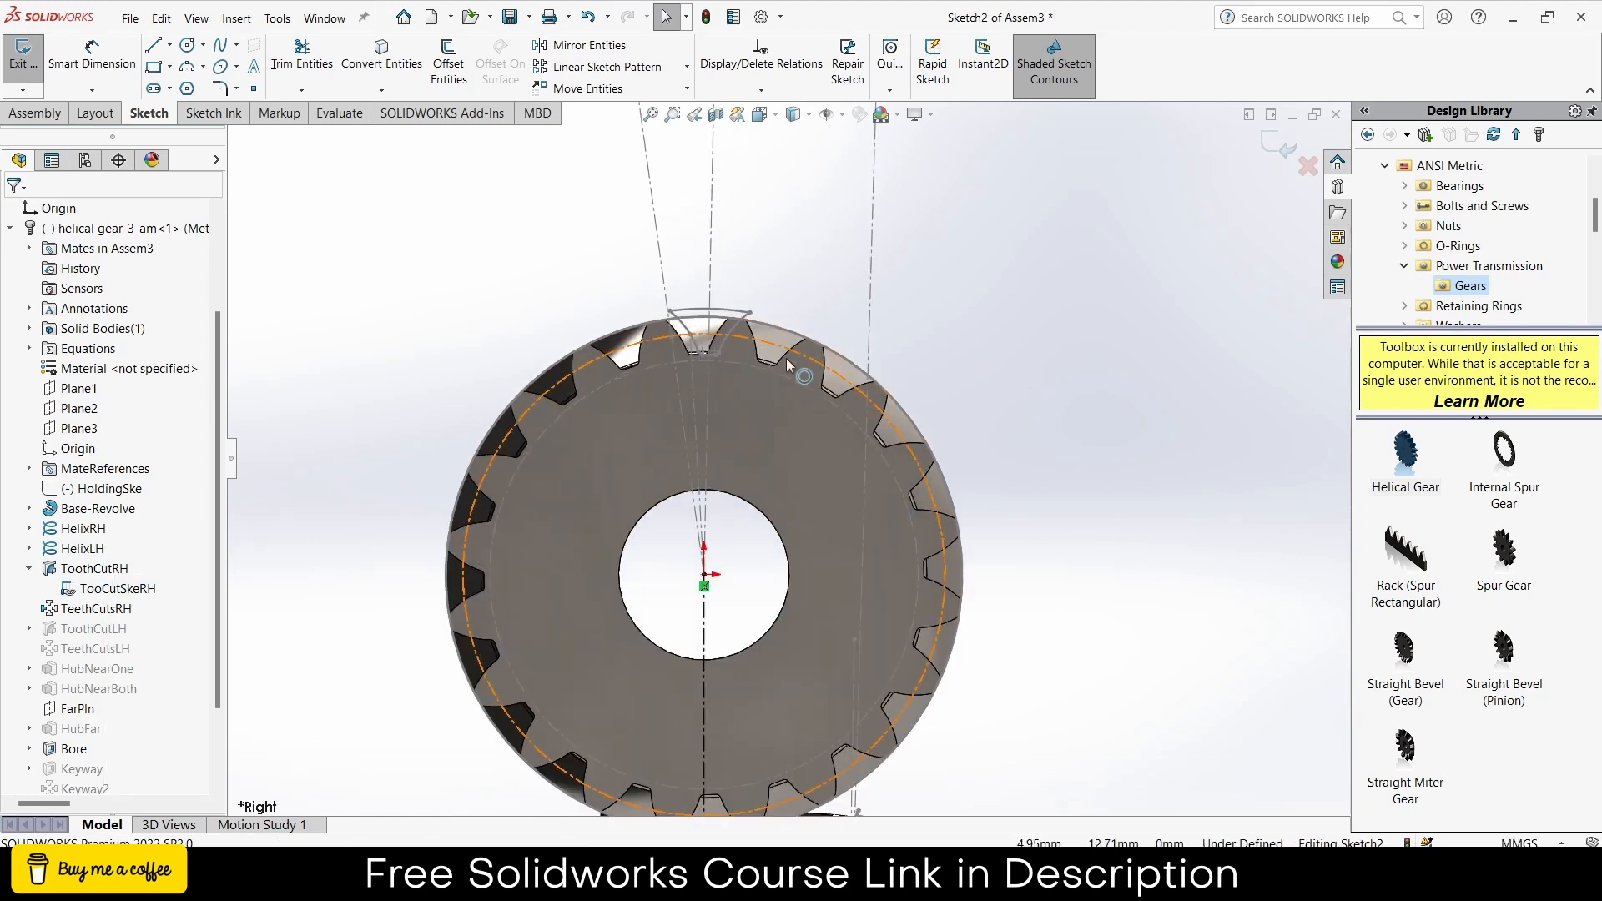
left_click(333, 113)
left_click(302, 58)
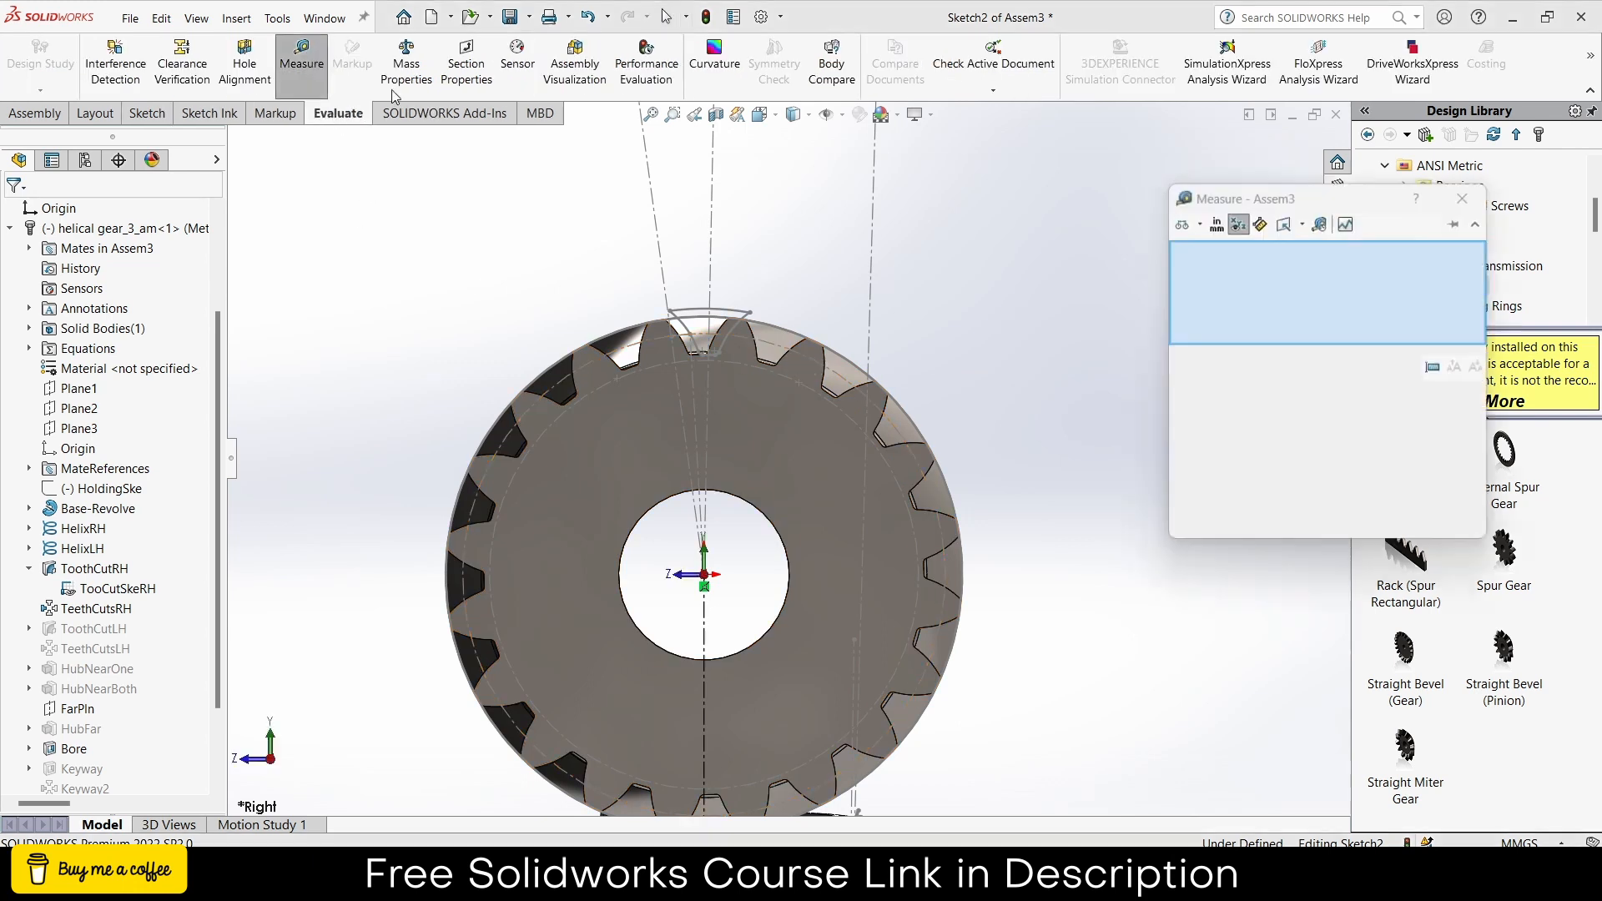
left_click(769, 344)
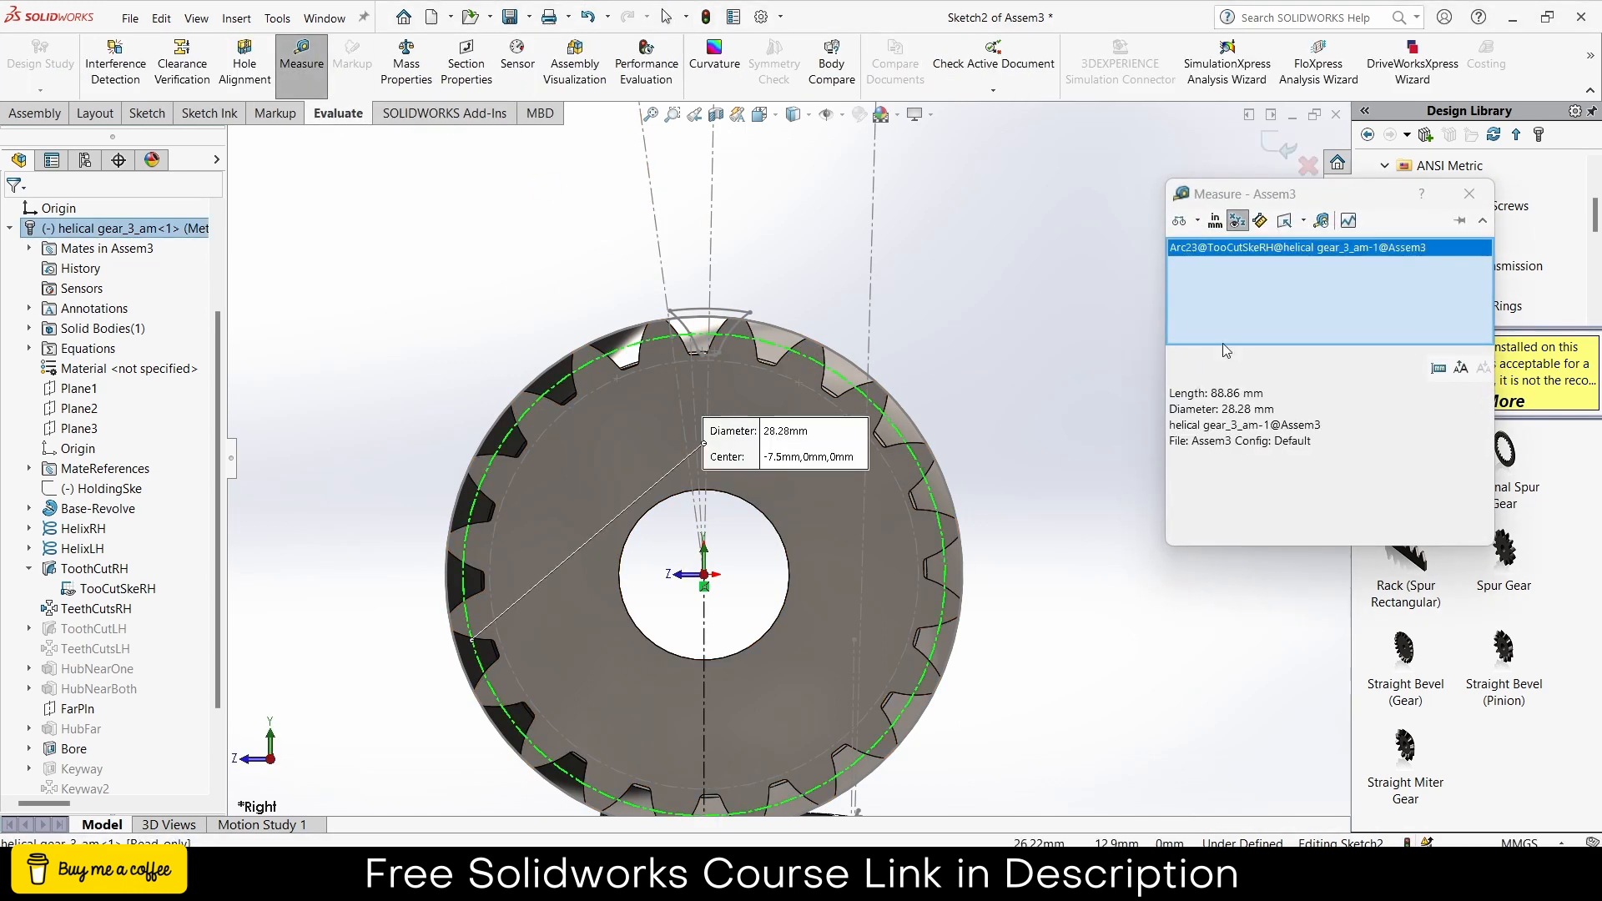
left_click(1239, 410)
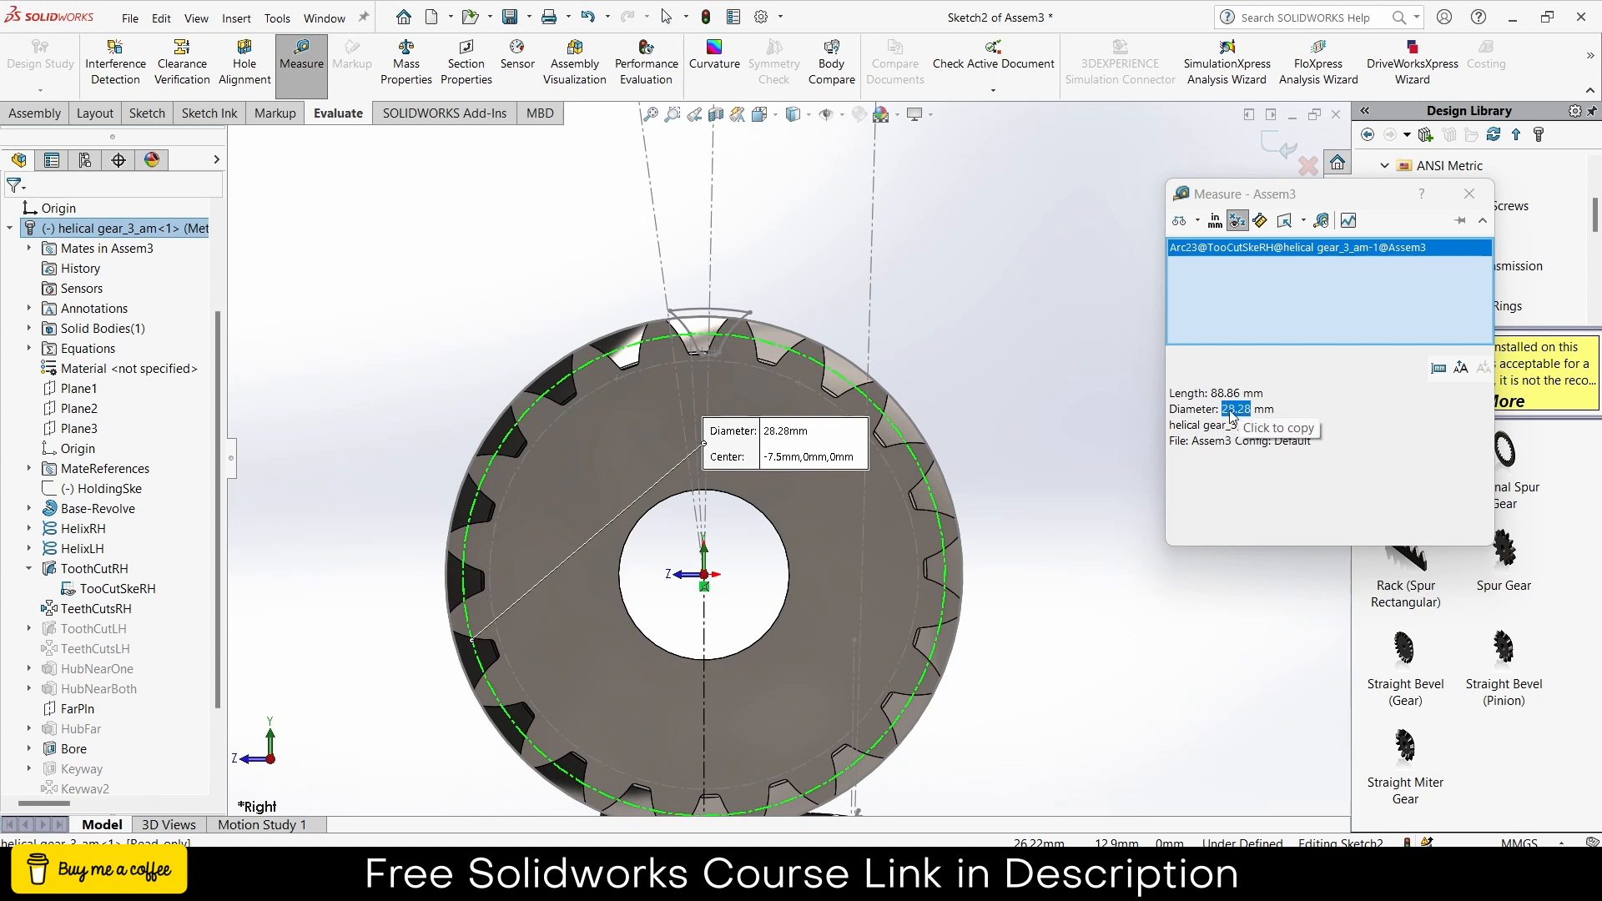
left_click(1468, 194)
- Dimension the vertical centerline to 28.28 mm and exit the sketch
scroll(1168, 401, "up", 6)
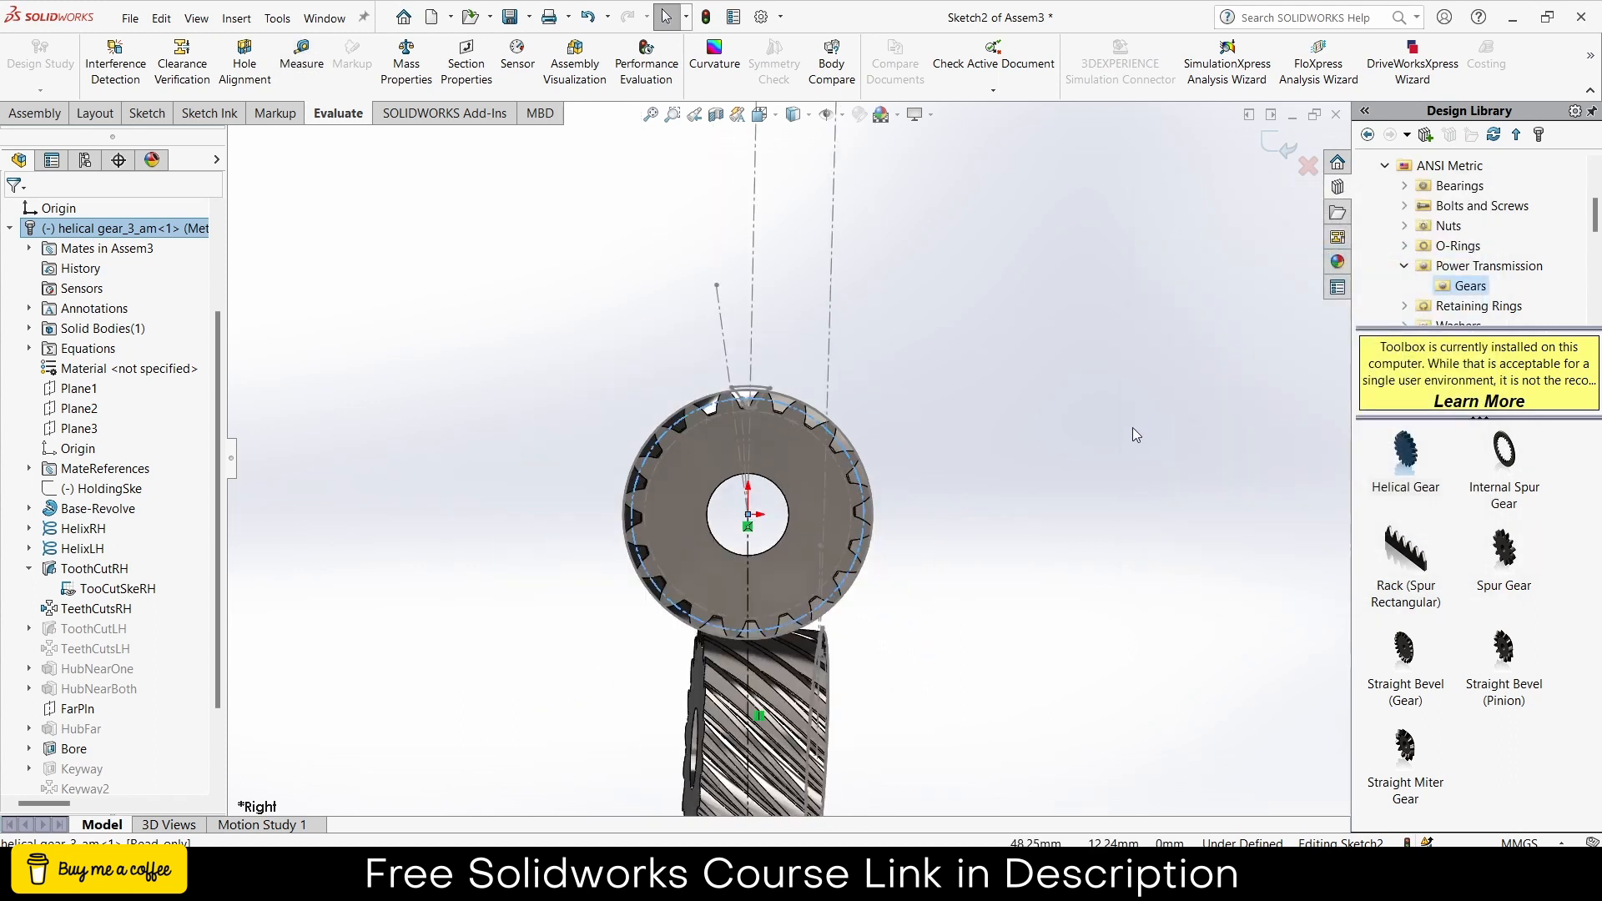
scroll(814, 602, "down", 1)
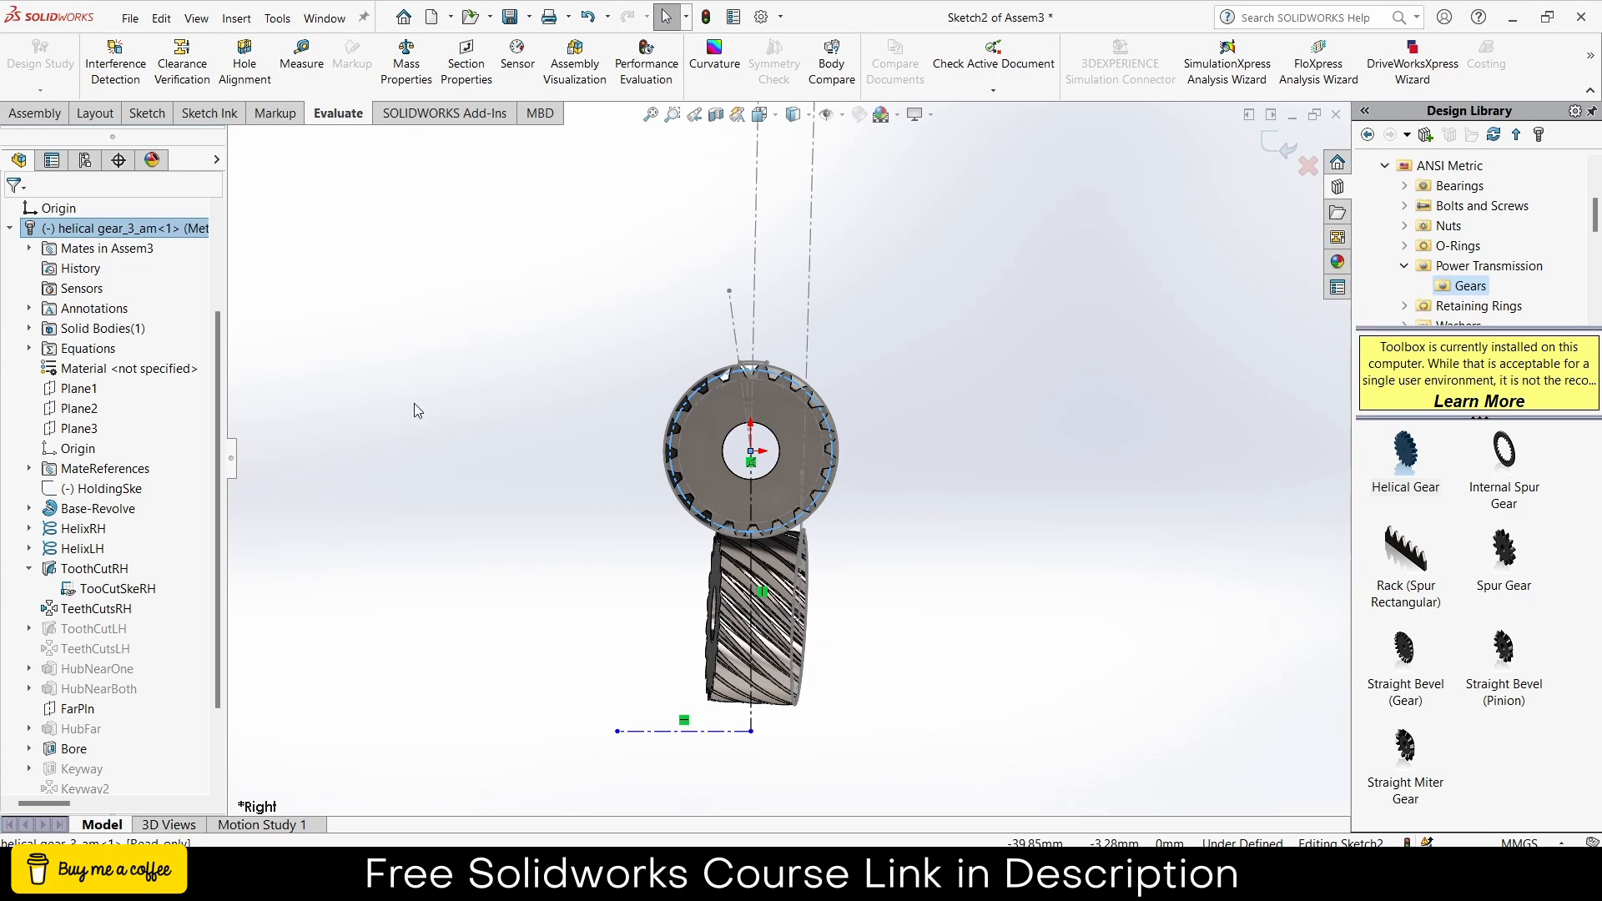
left_click(38, 114)
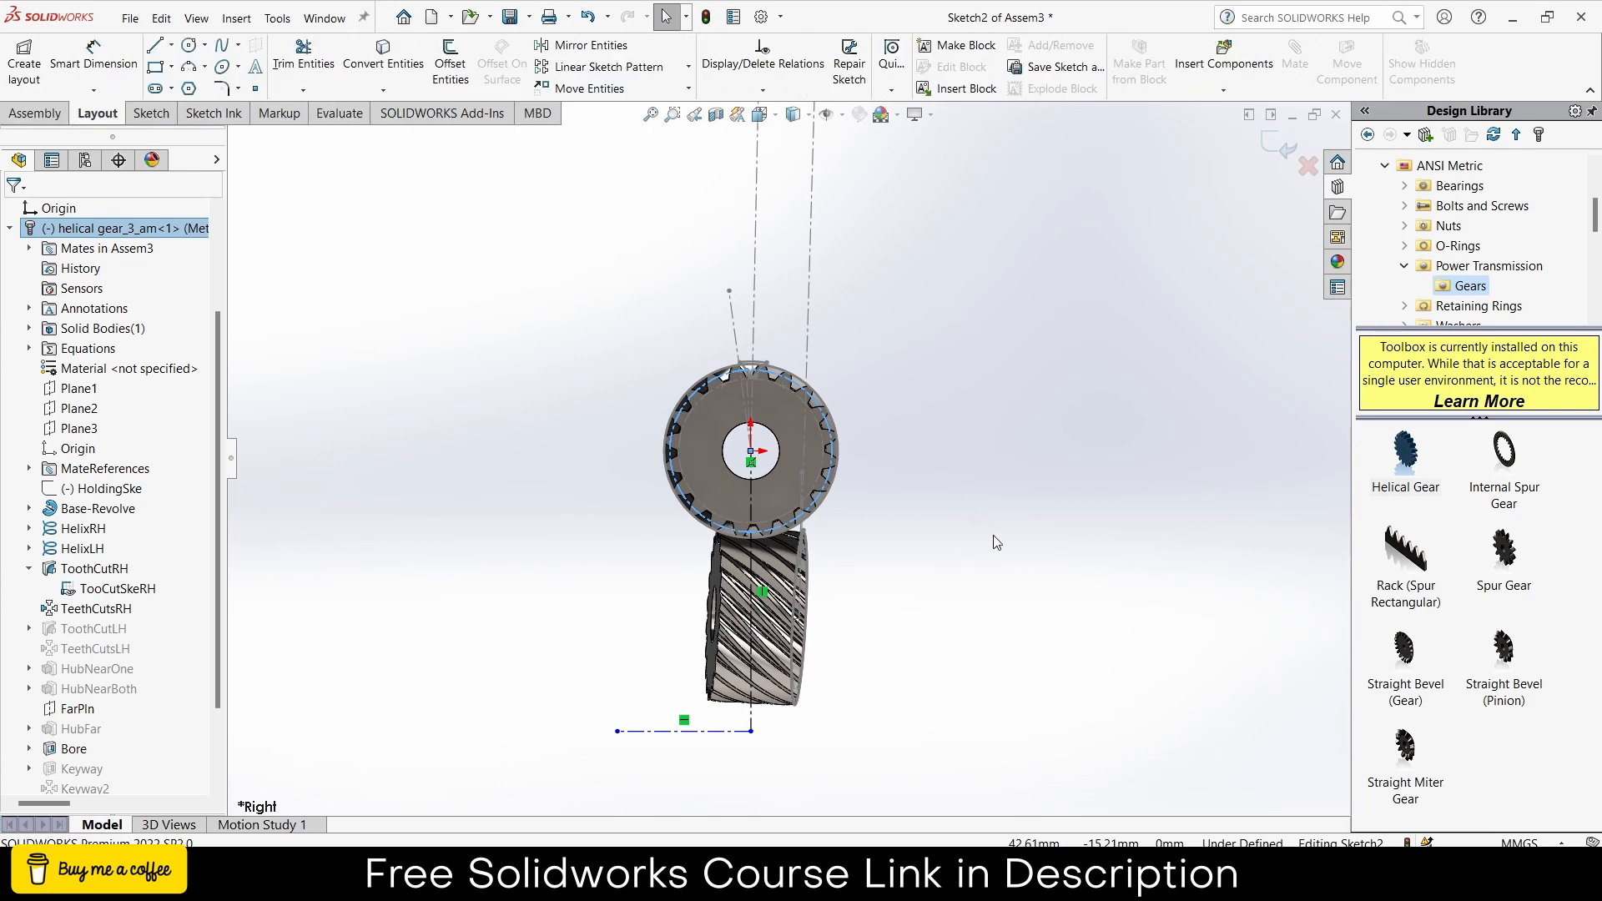
left_click(150, 113)
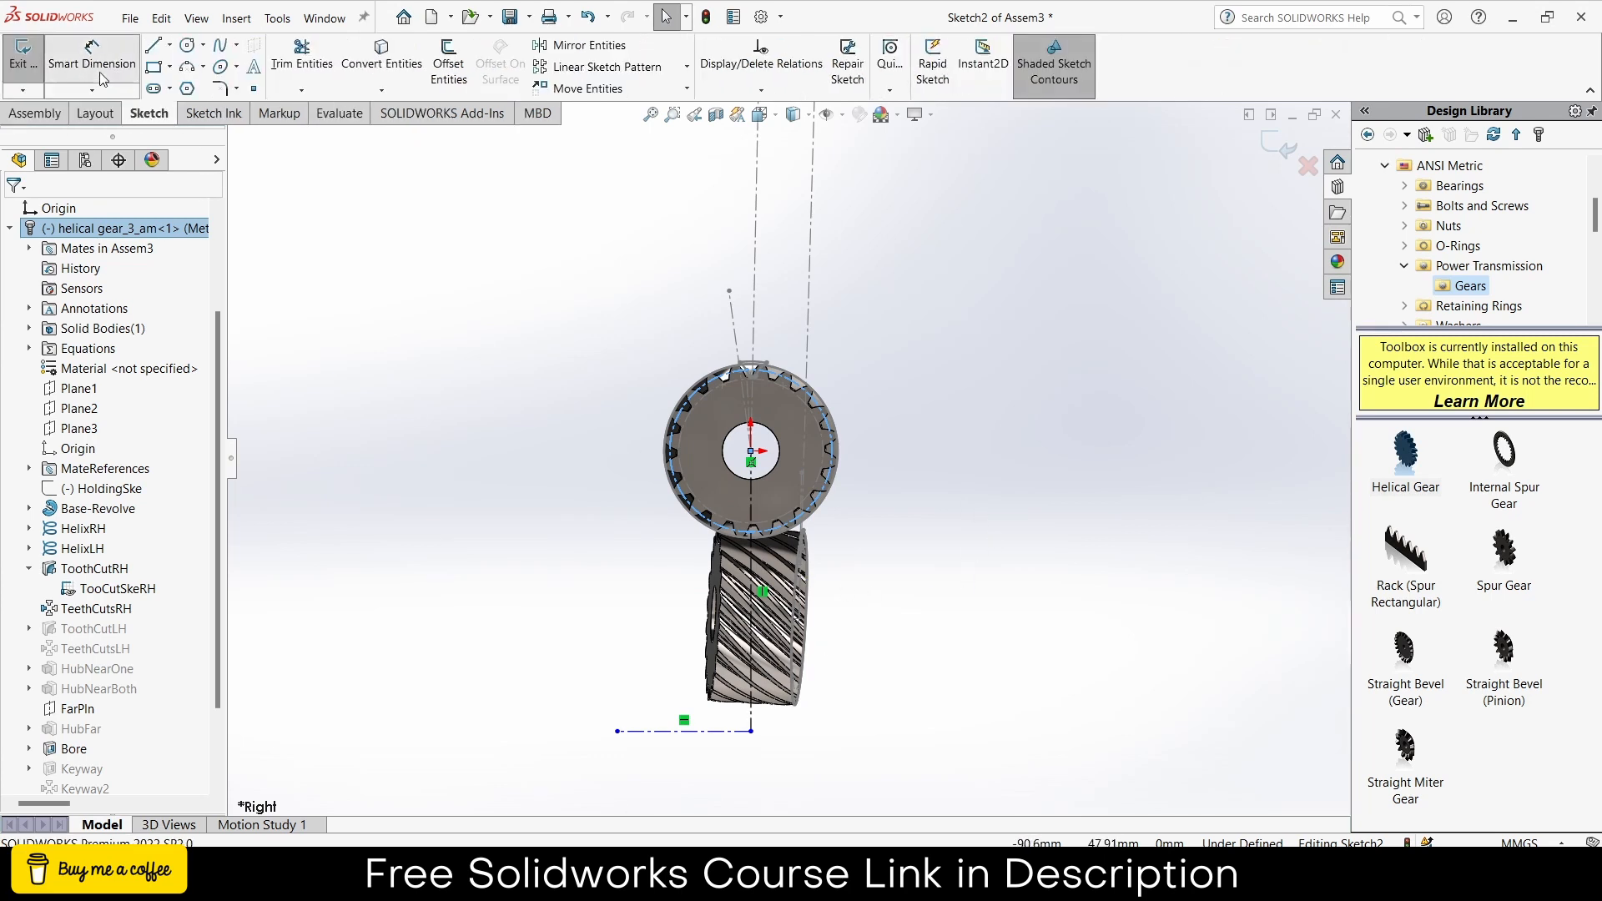
left_click(753, 538)
left_click(987, 538)
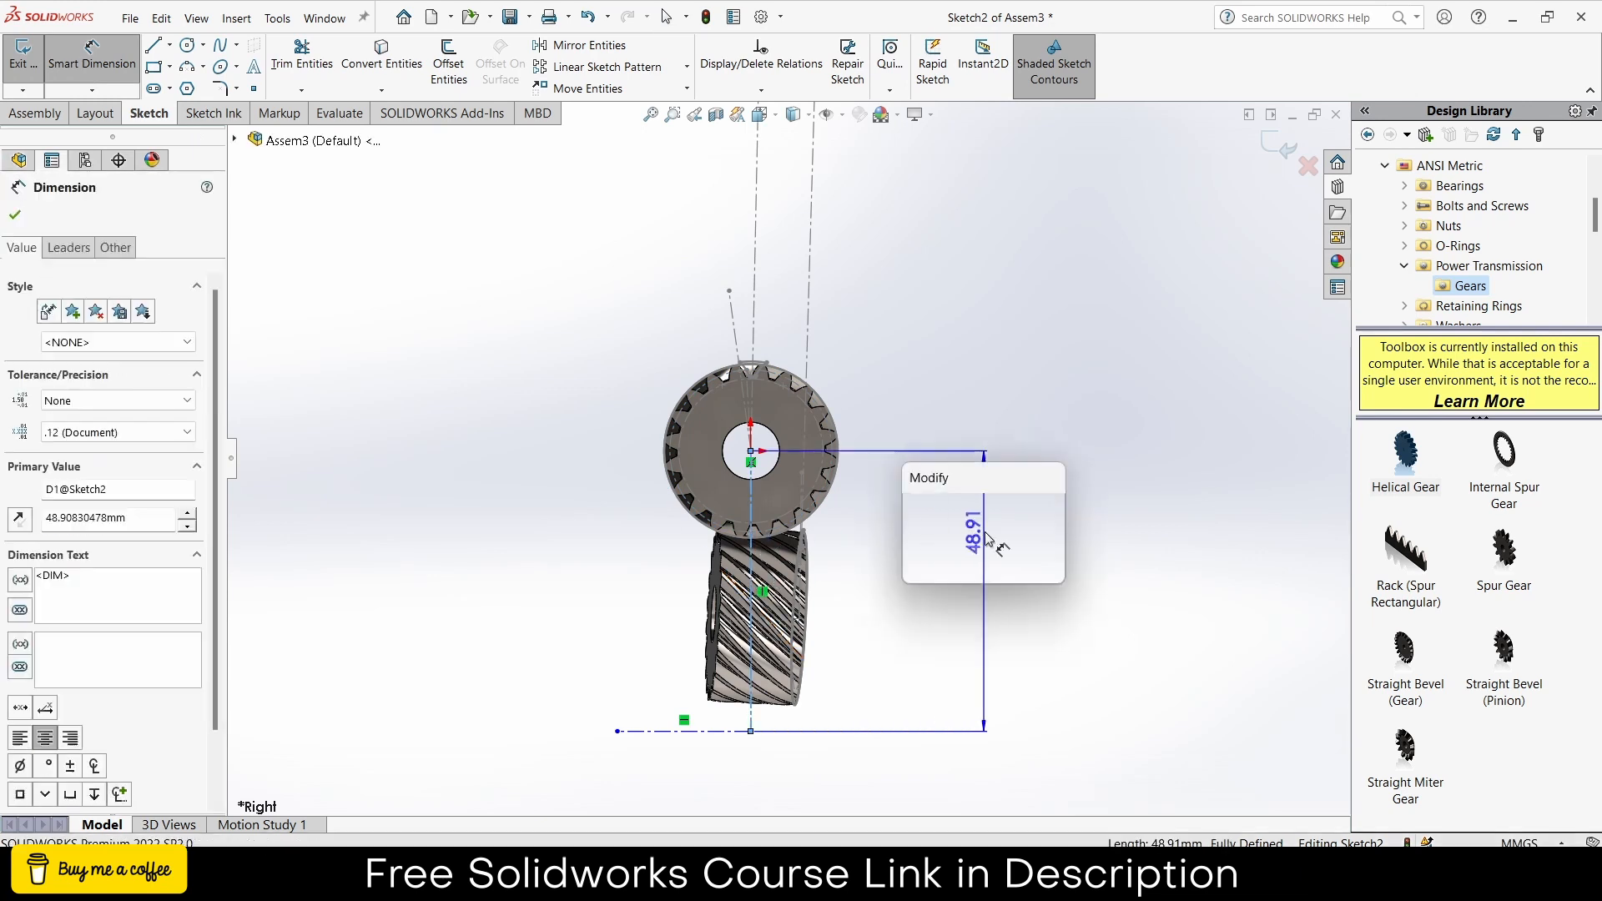
type("28.28")
key("Return")
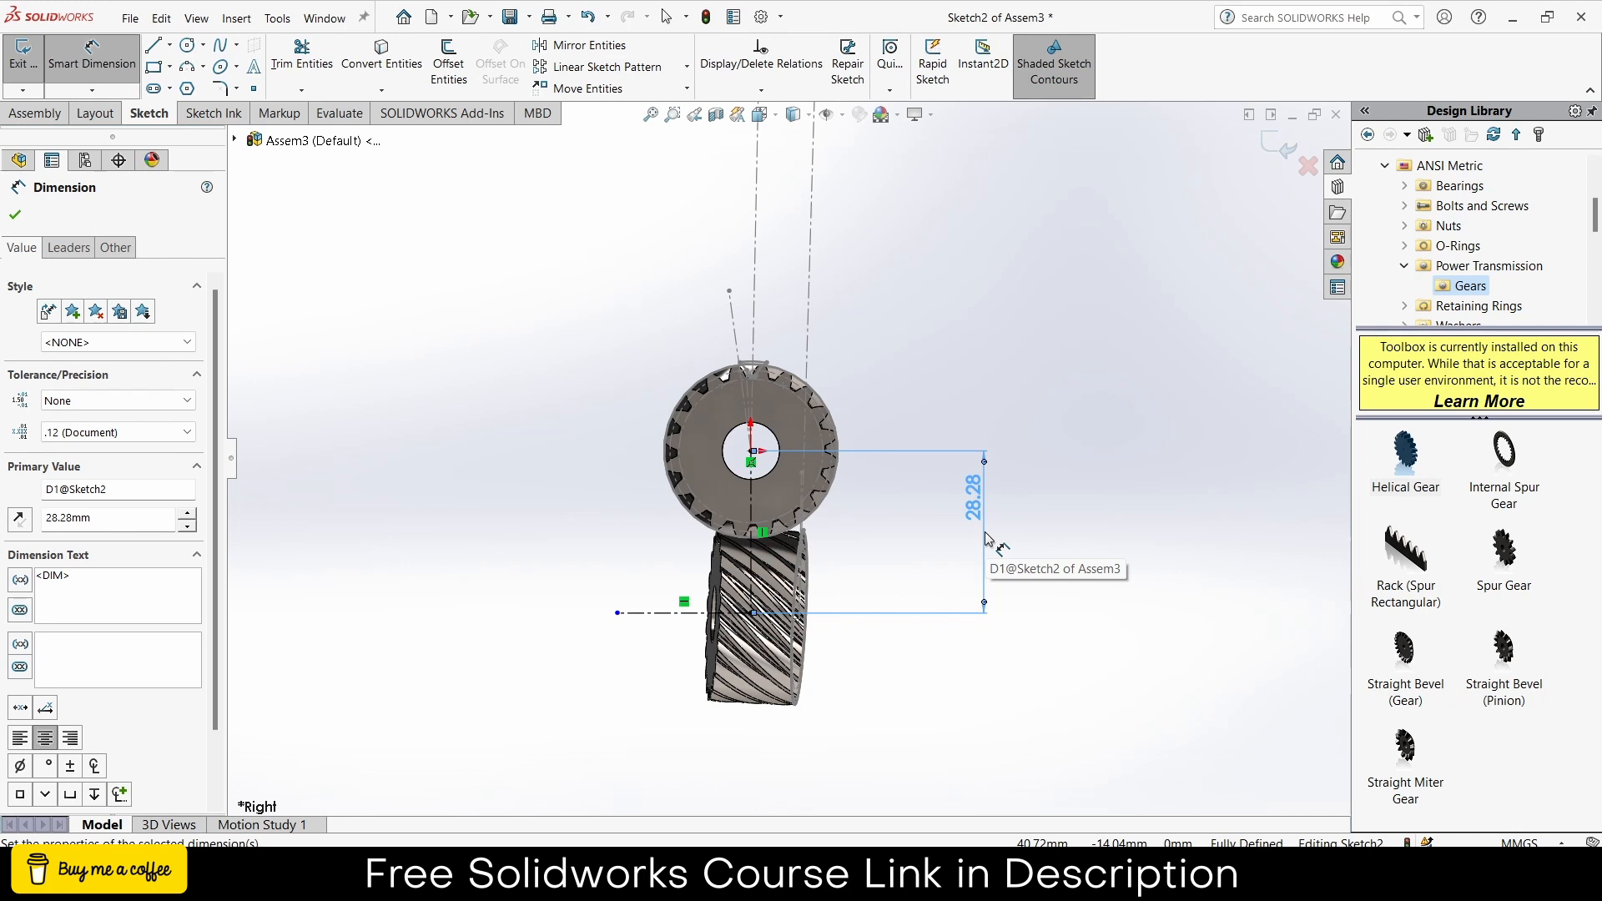
left_click(15, 215)
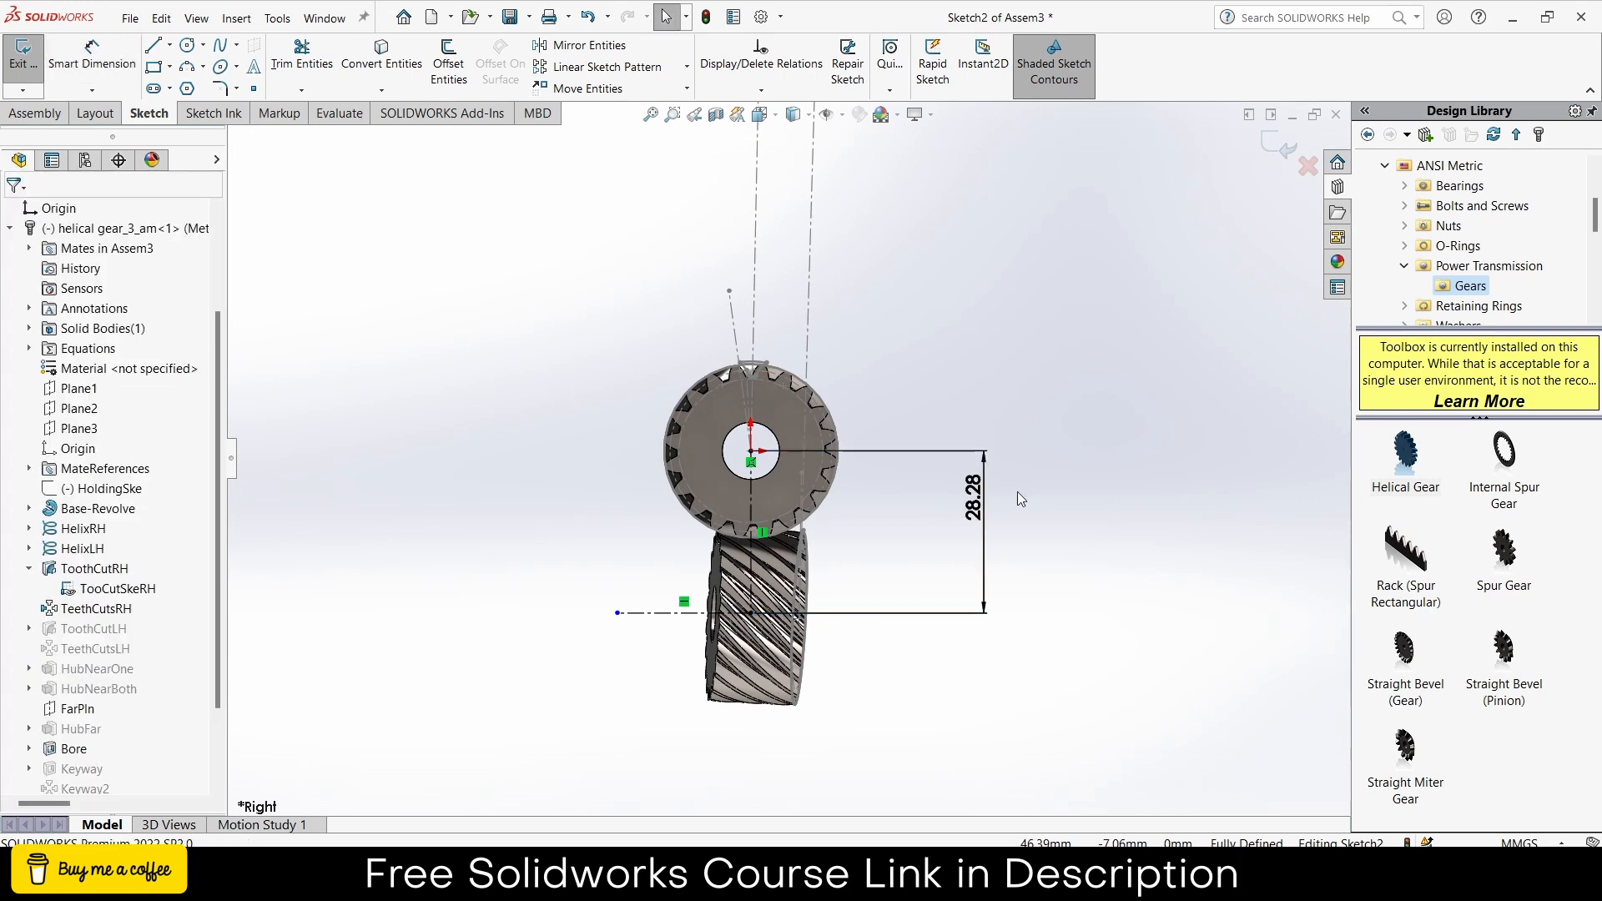
scroll(1018, 493, "down", 2)
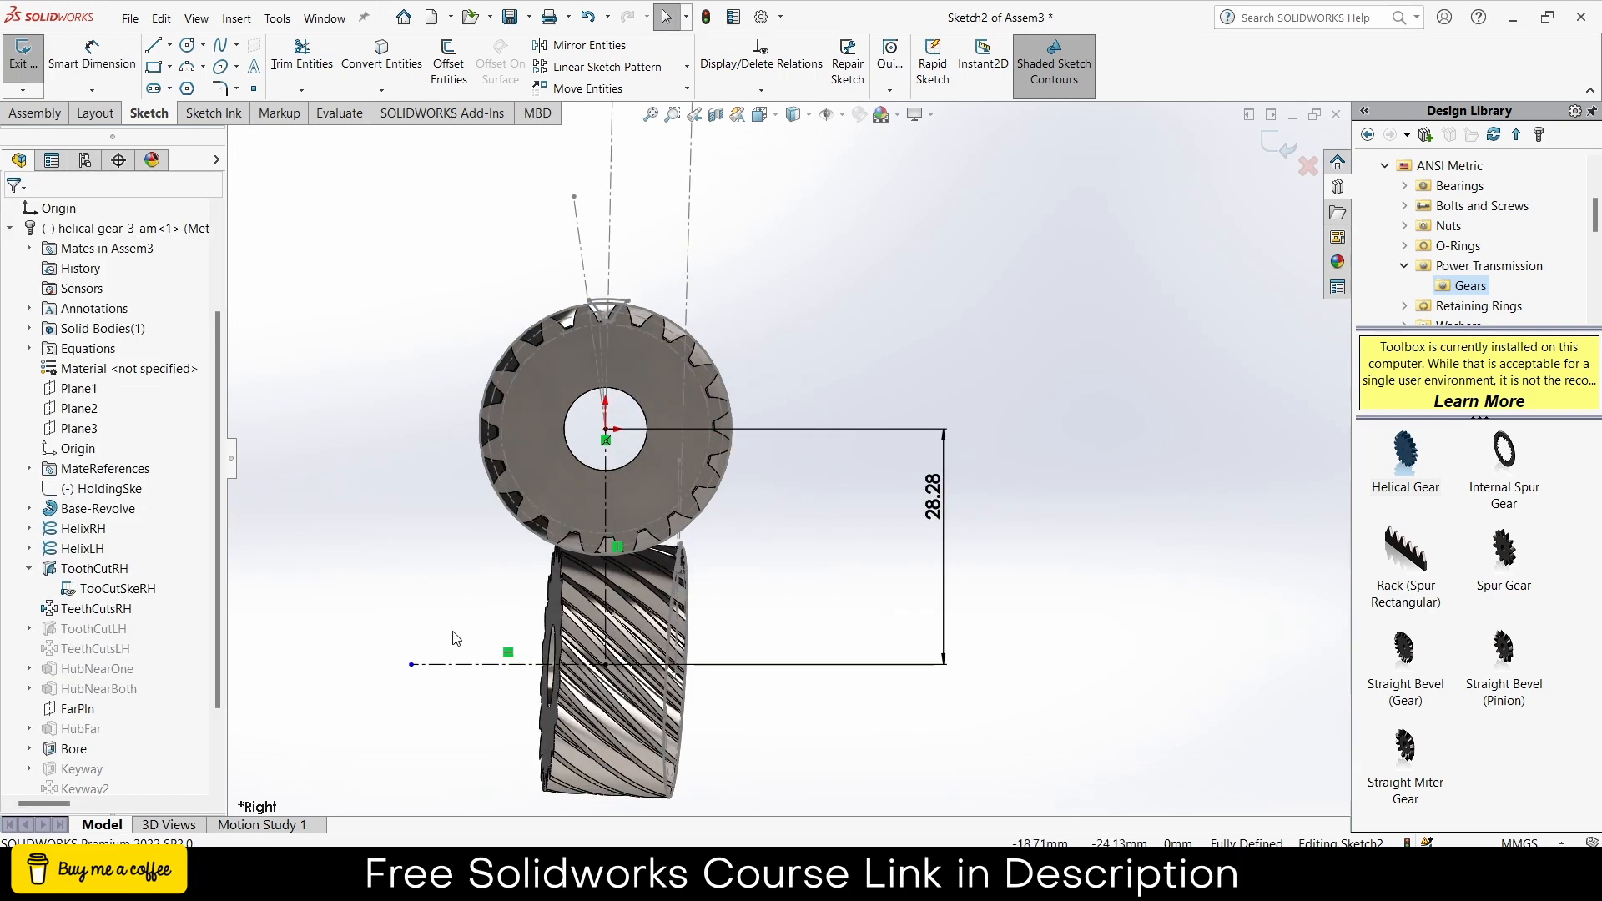
left_click(1285, 157)
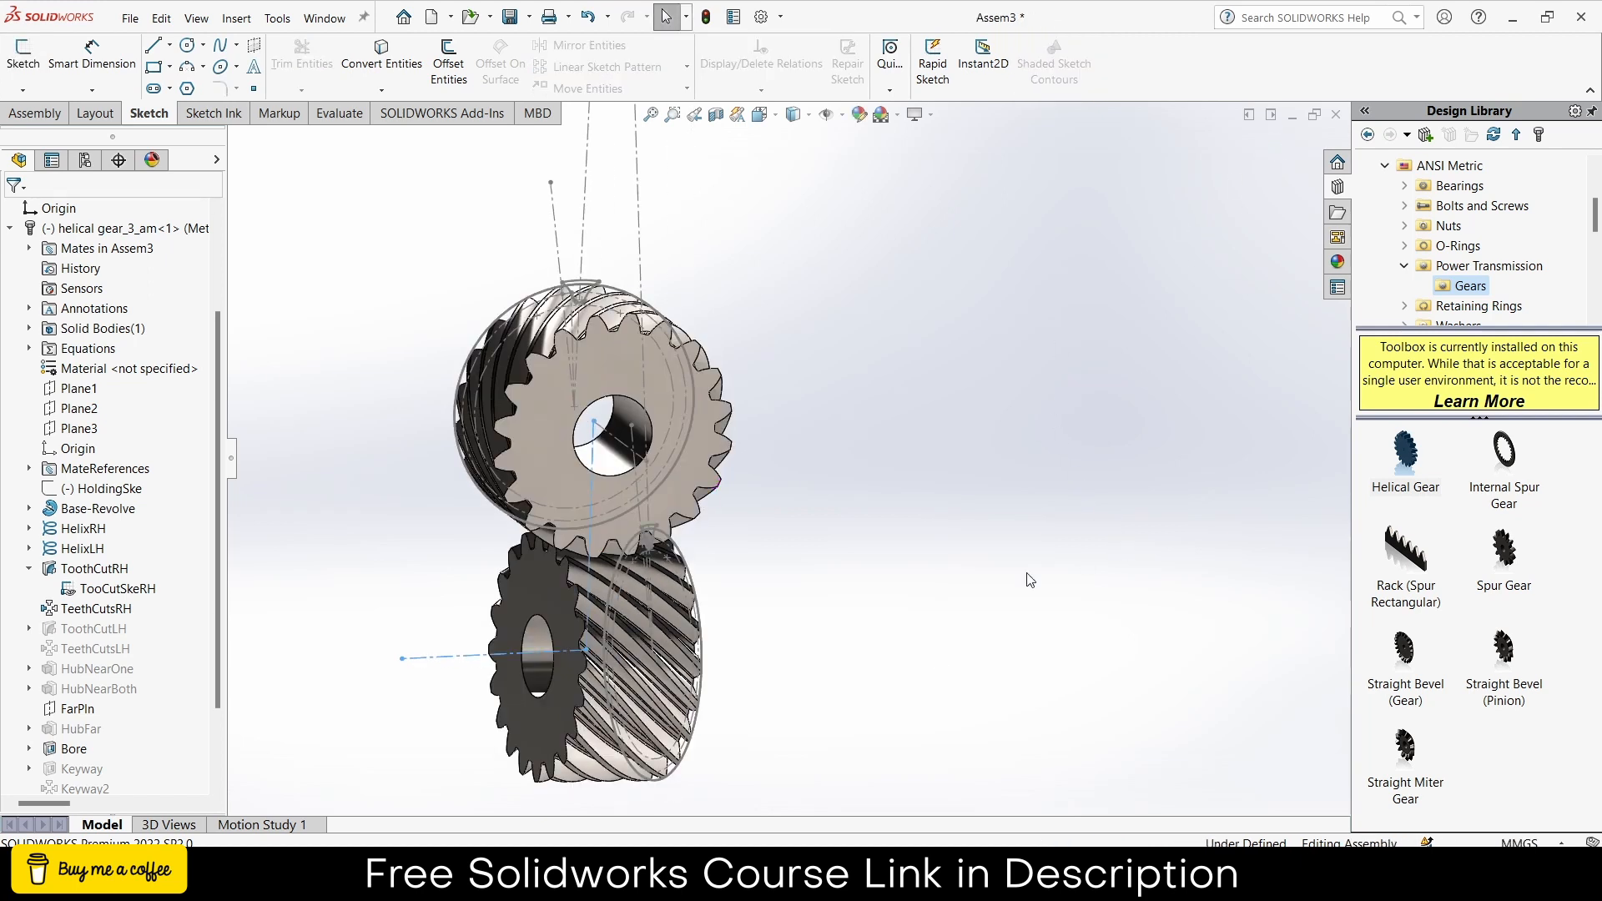
- Add a concentric mate between the second gear's bore face and the horizontal centerline of the new sketch
left_click(38, 114)
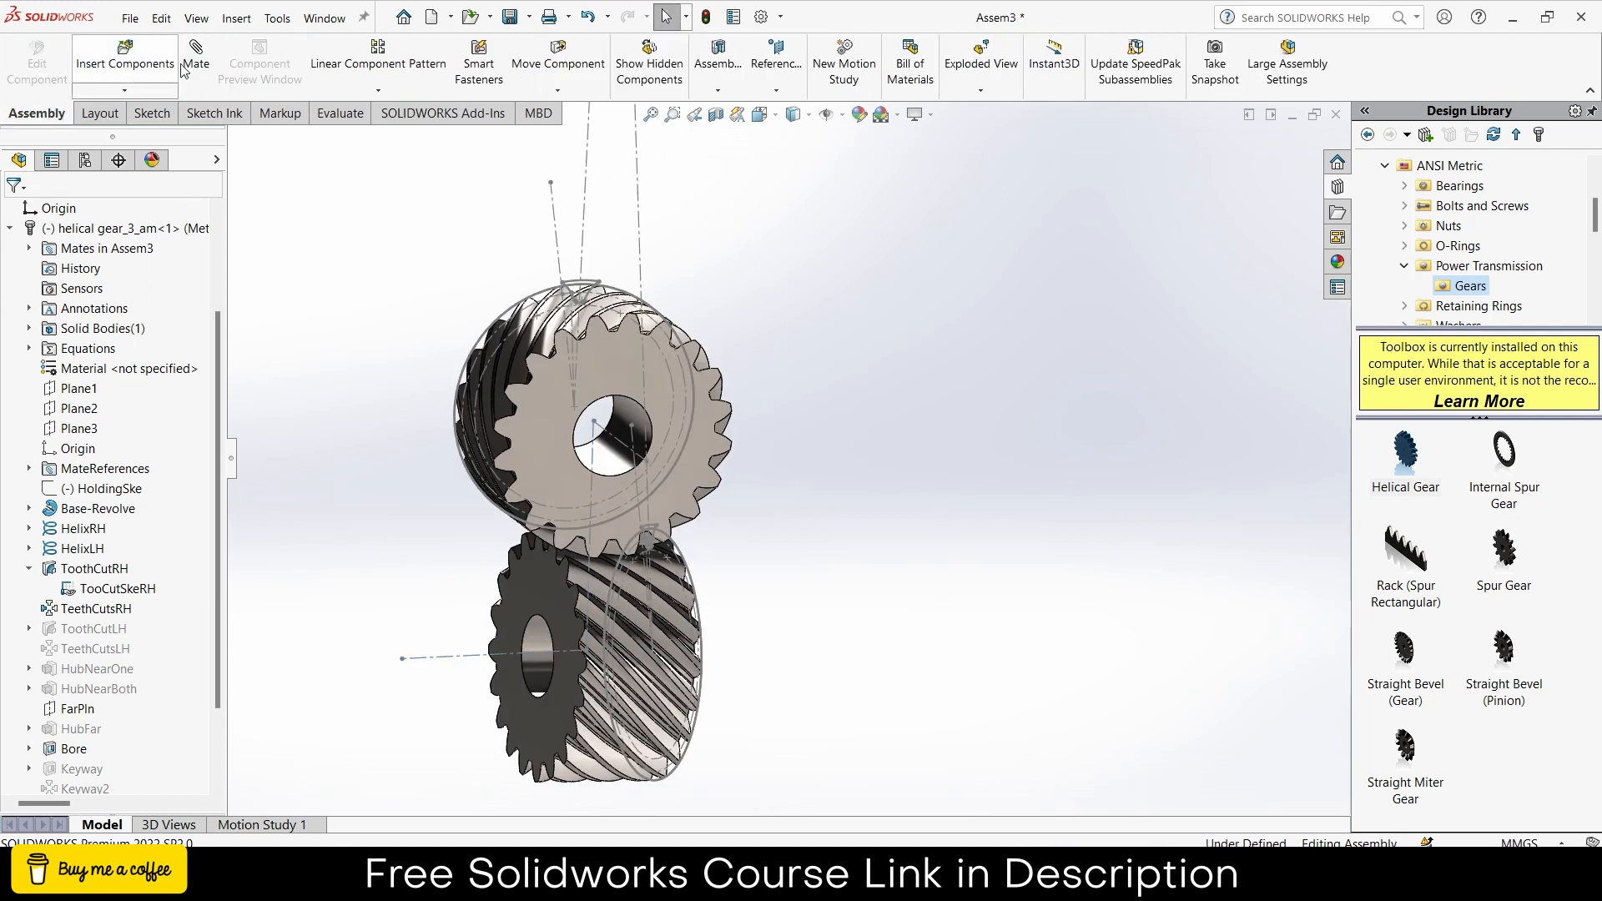
left_click(186, 65)
scroll(544, 664, "down", 5)
left_click(559, 567)
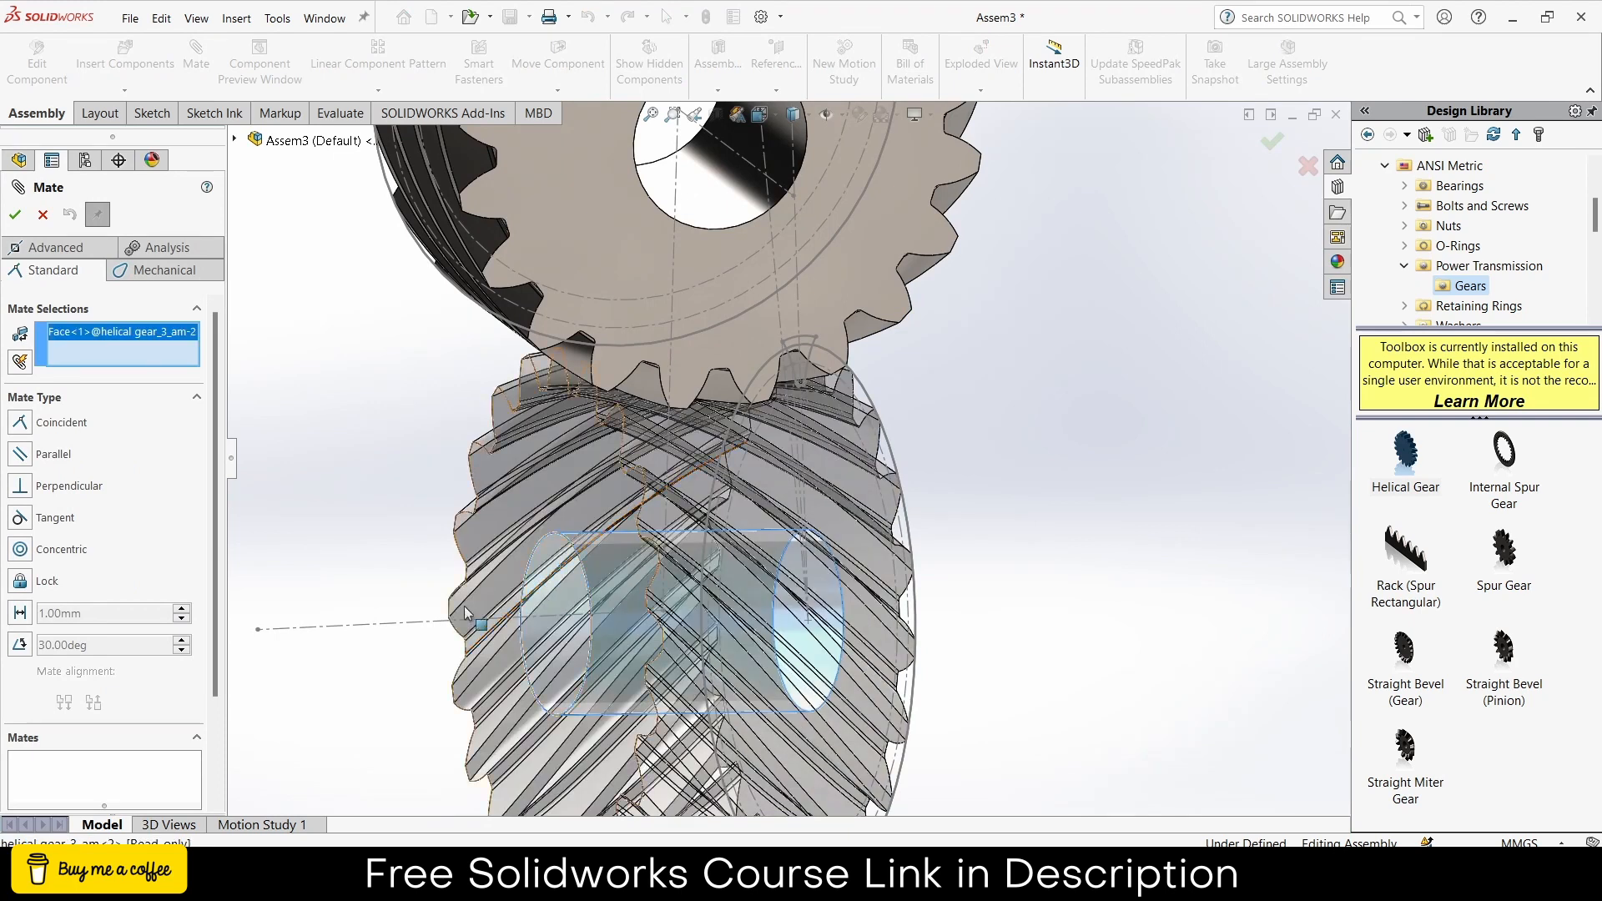
left_click(359, 626)
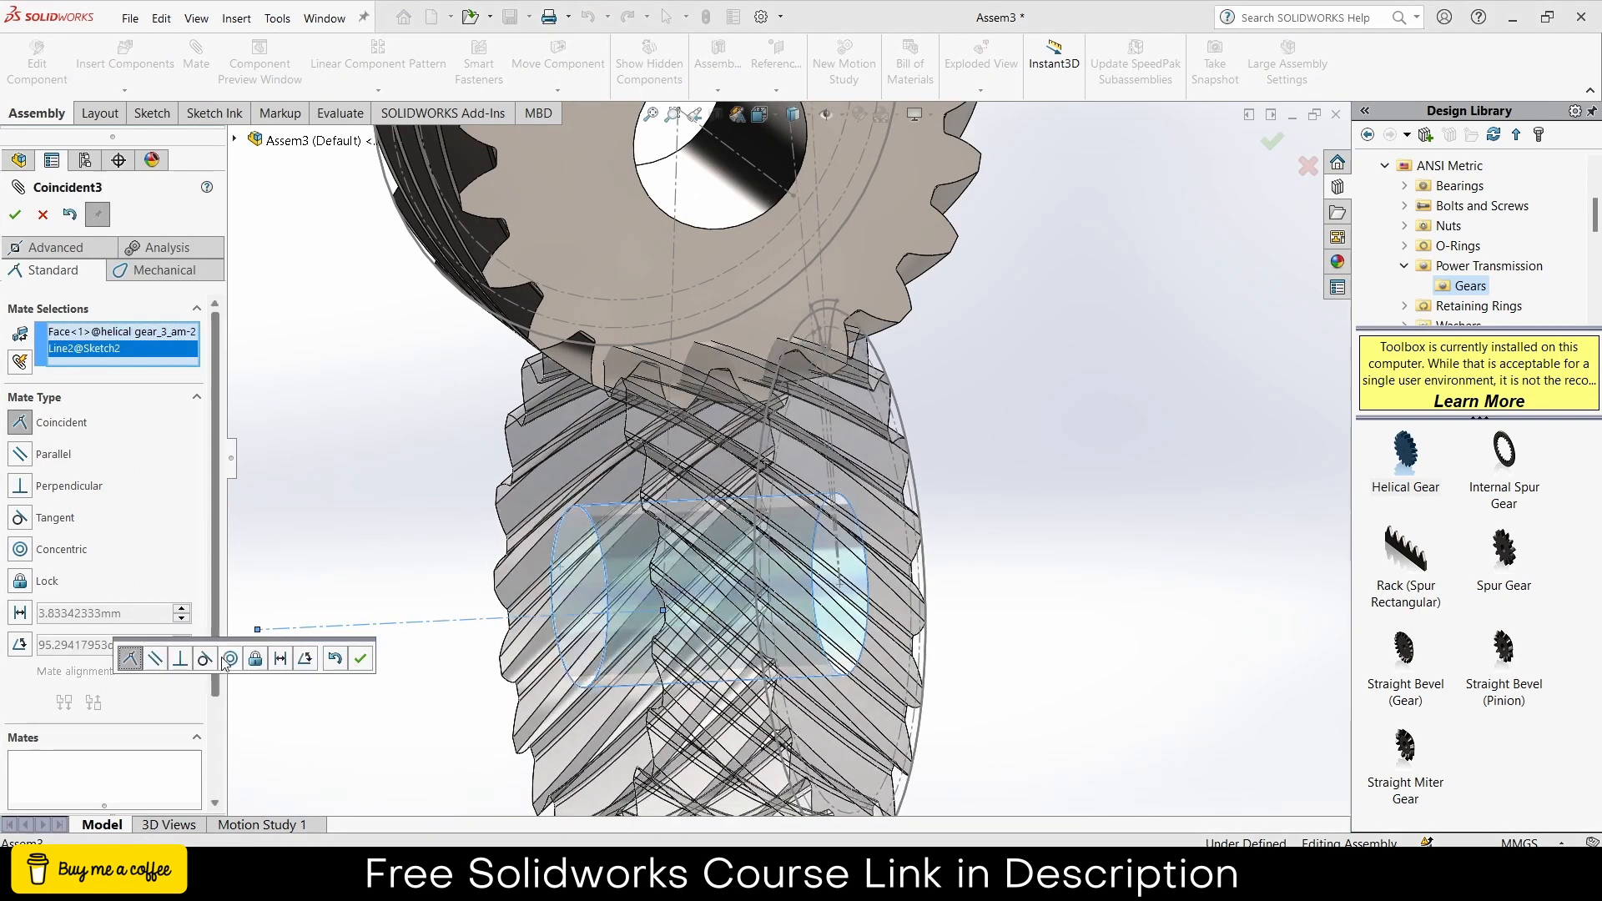
left_click(227, 660)
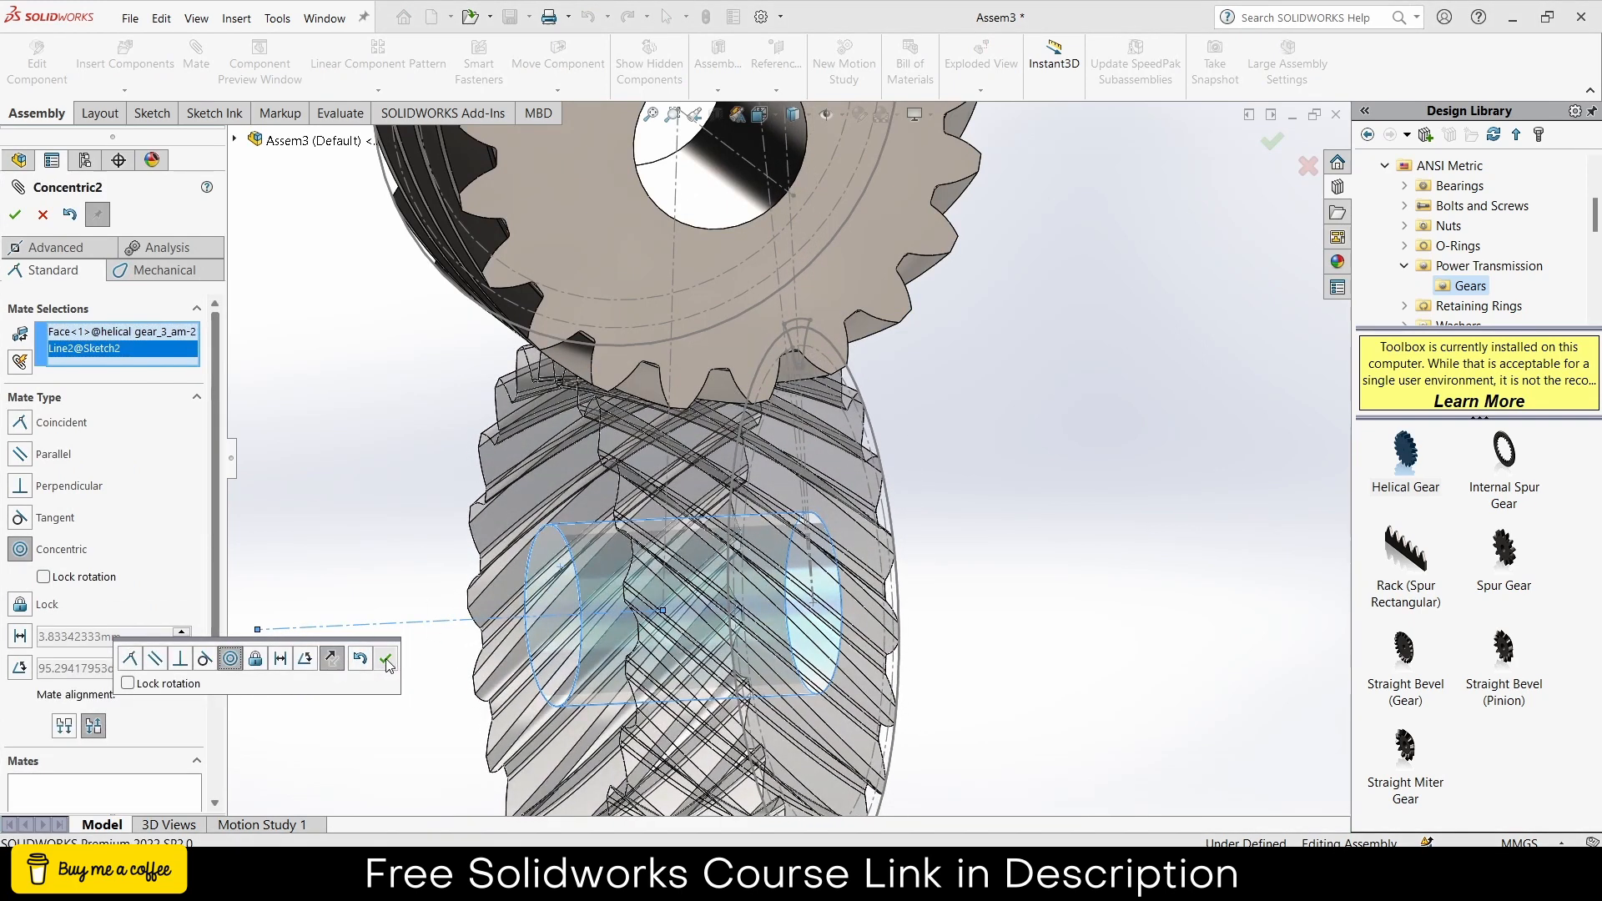
left_click(386, 665)
- Define a 7.5 mm distance mate between the second gear's side face and the assembly's Front Plane
scroll(508, 616, "up", 2)
left_click(609, 466)
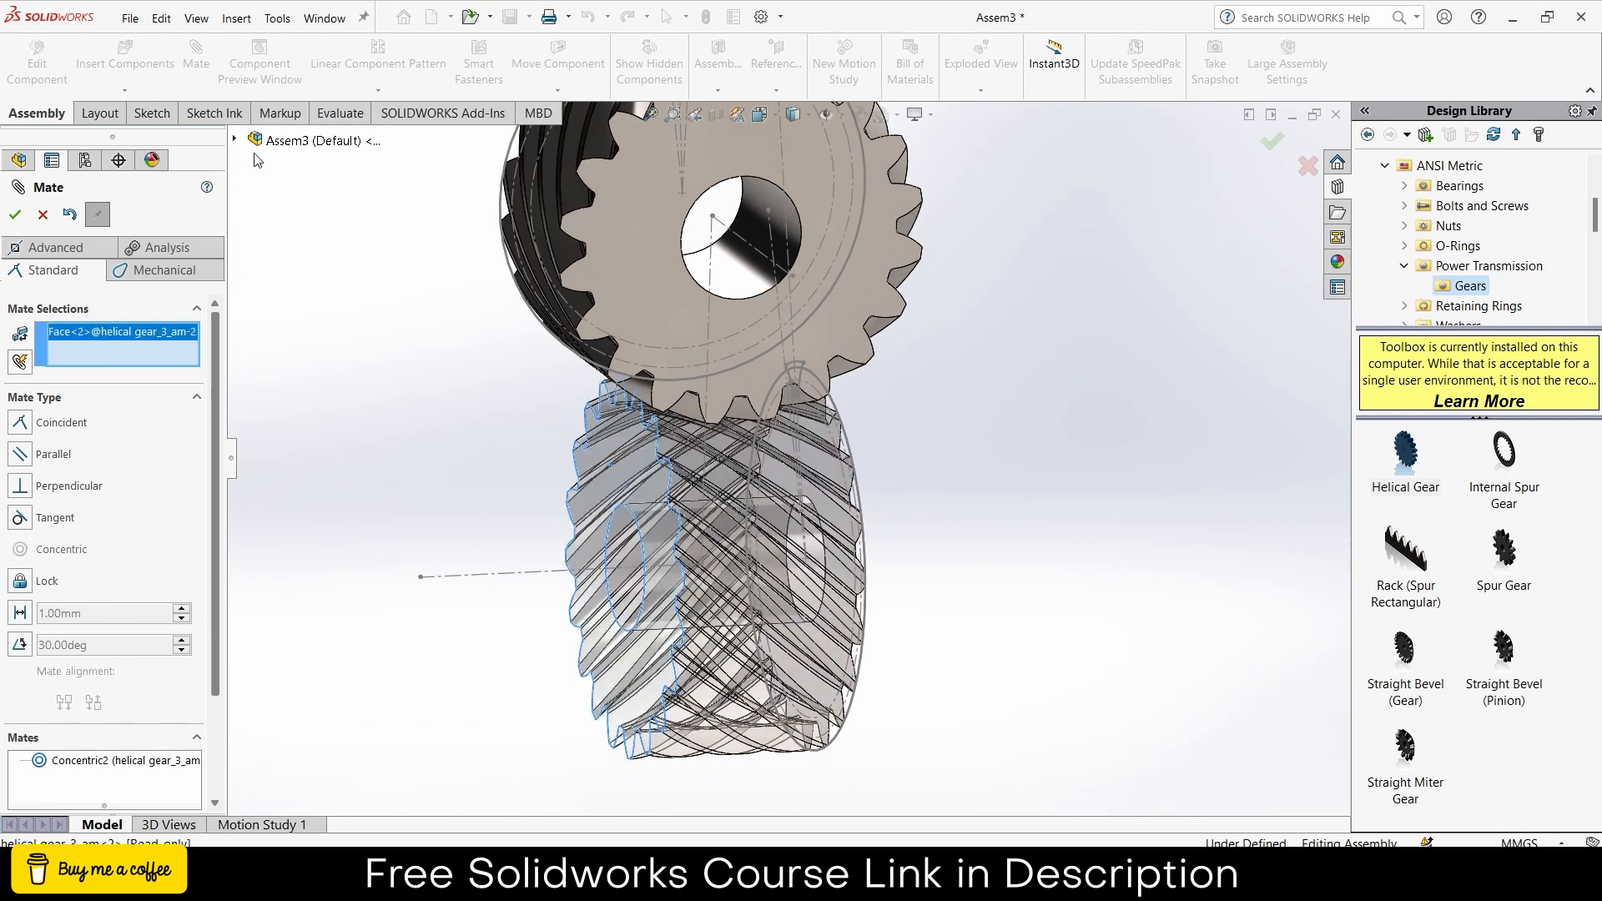
left_click(235, 139)
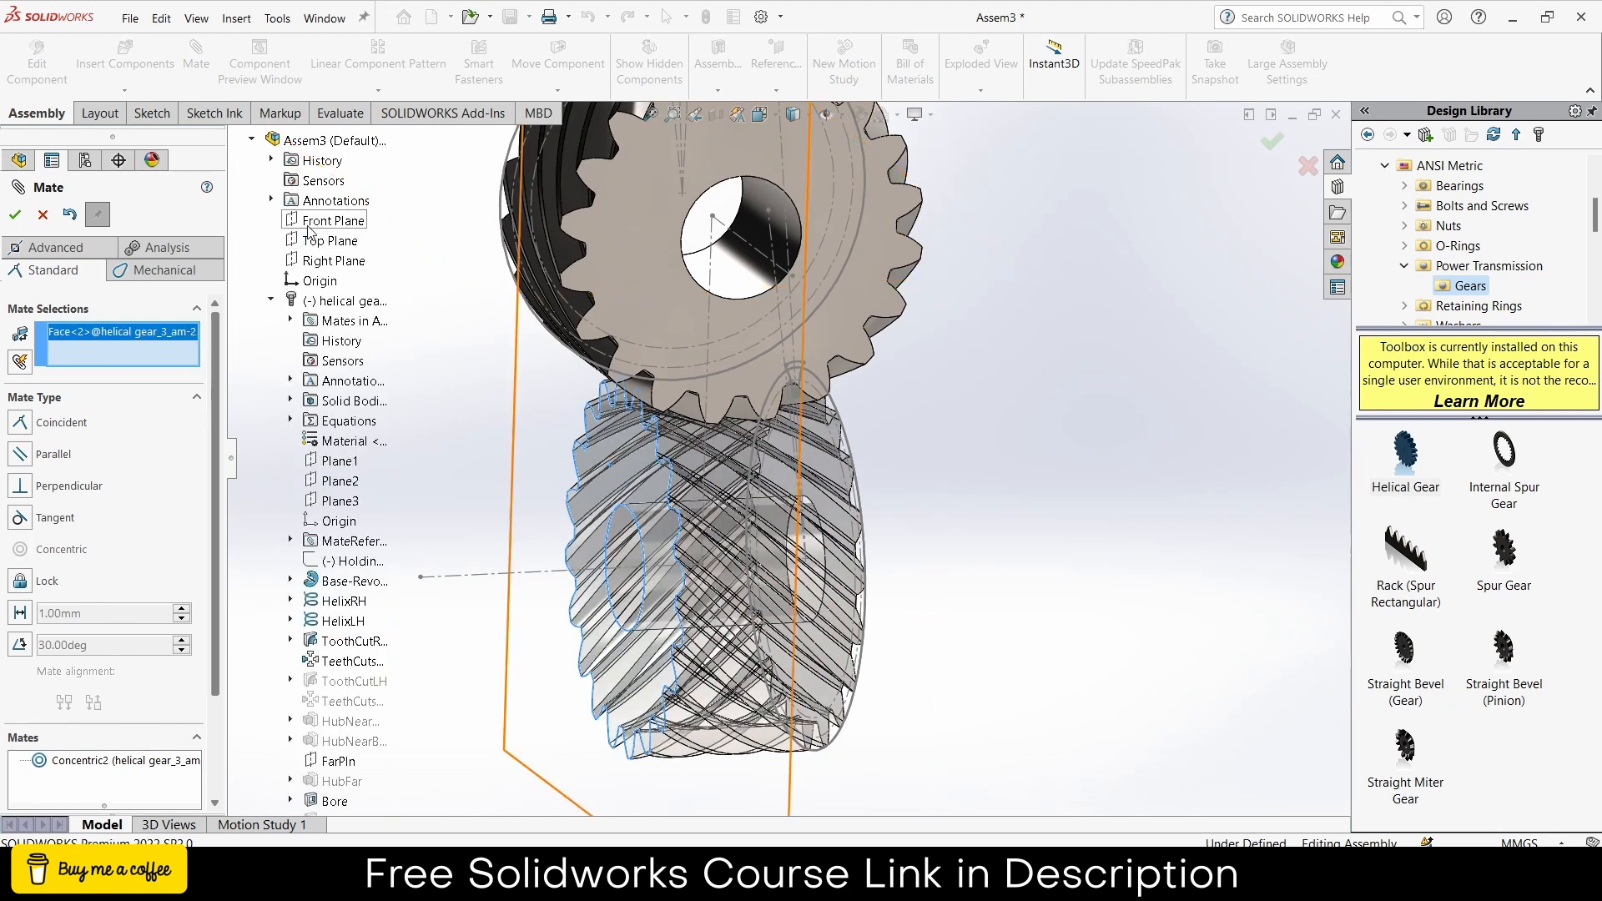
left_click(317, 221)
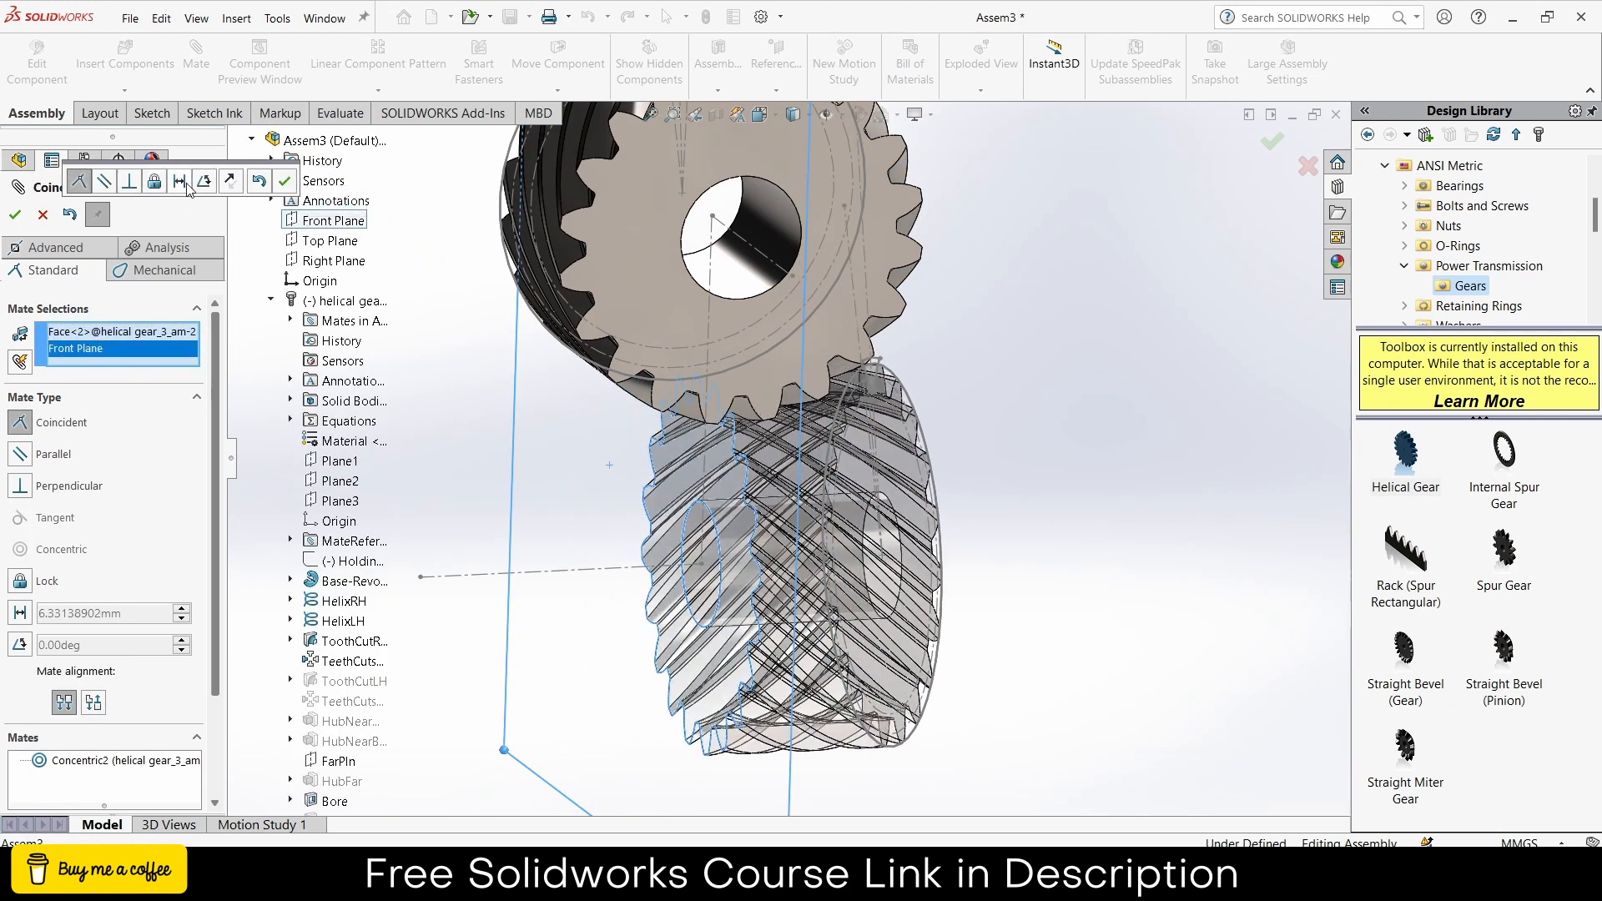
left_click(186, 183)
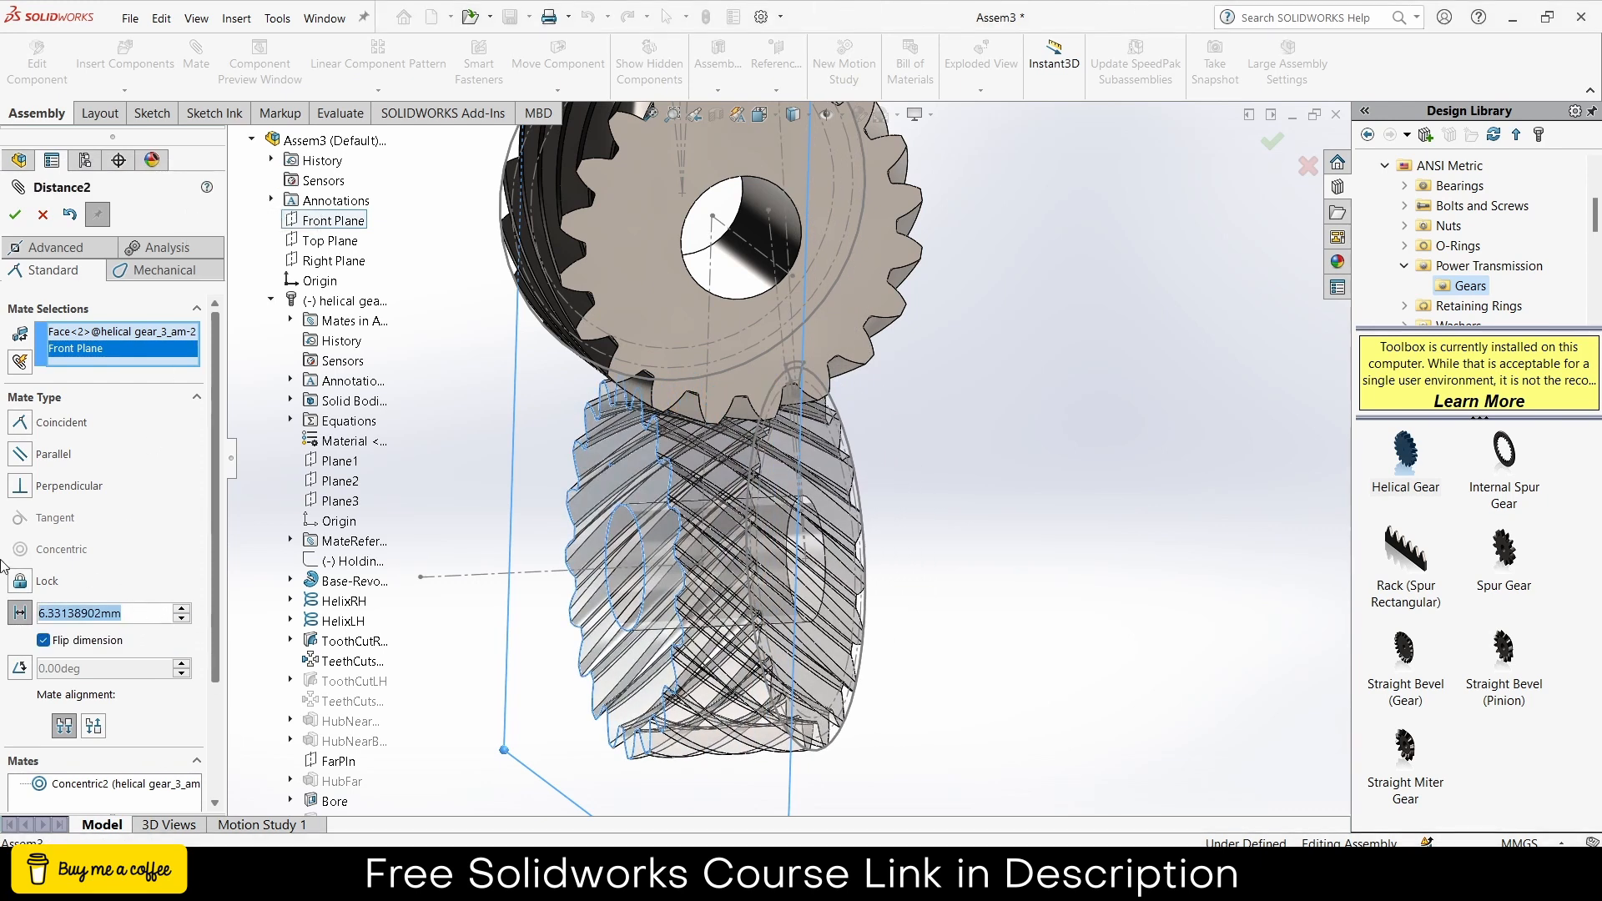
type("7.5")
key("Return")
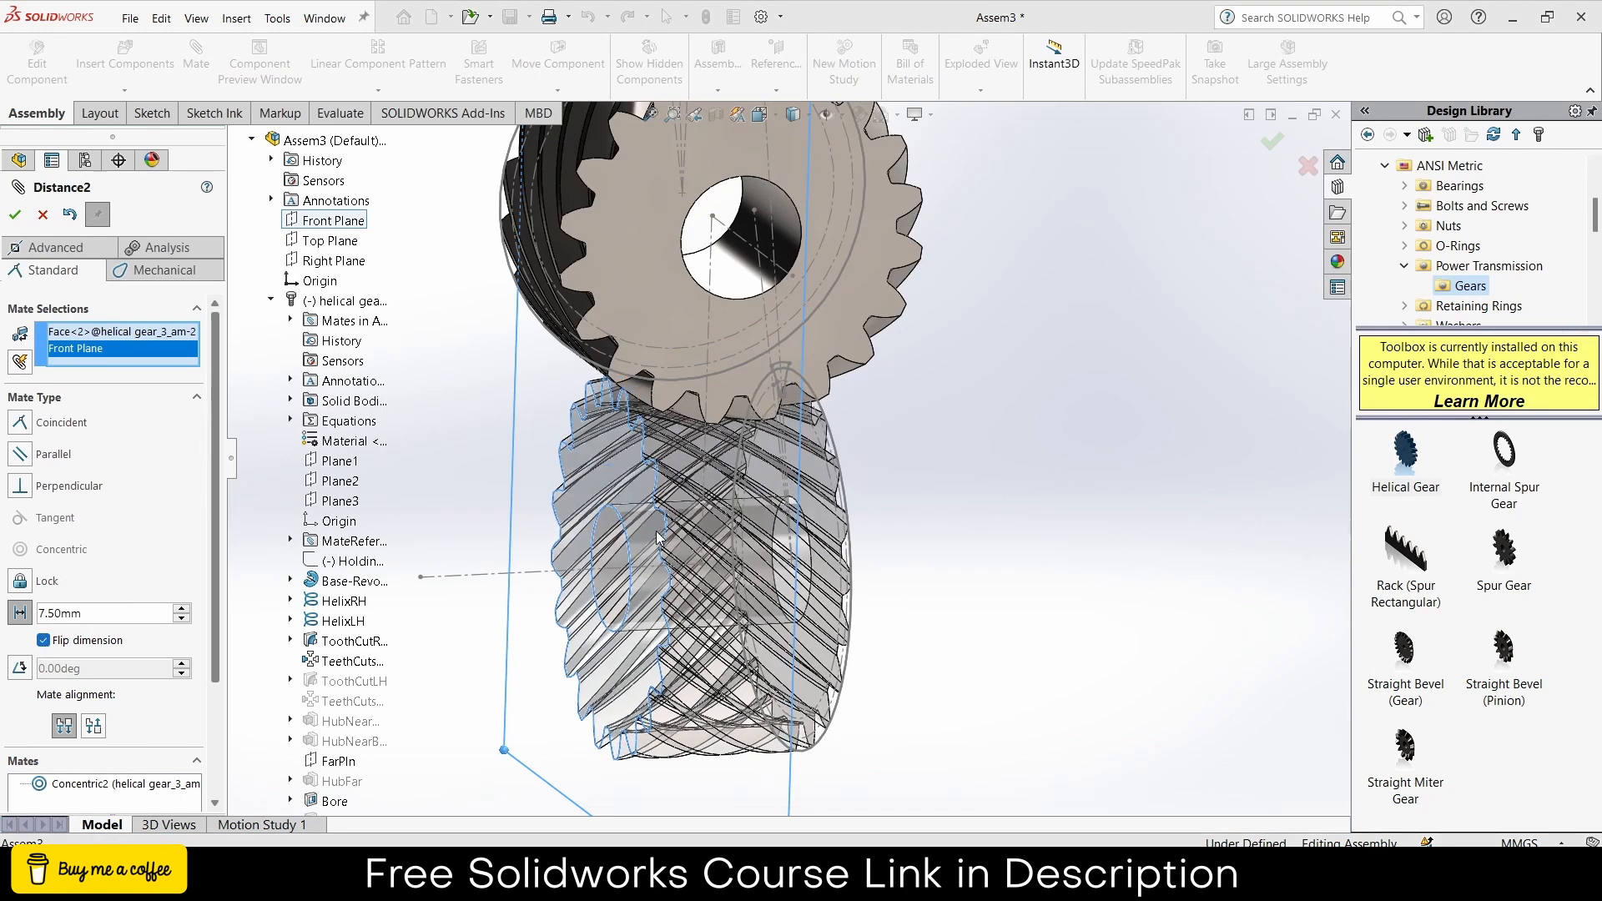
- Examine the second gear's position and tooth engagement under the first gear, and accept the distance mate
scroll(919, 542, "down", 4)
scroll(919, 542, "up", 5)
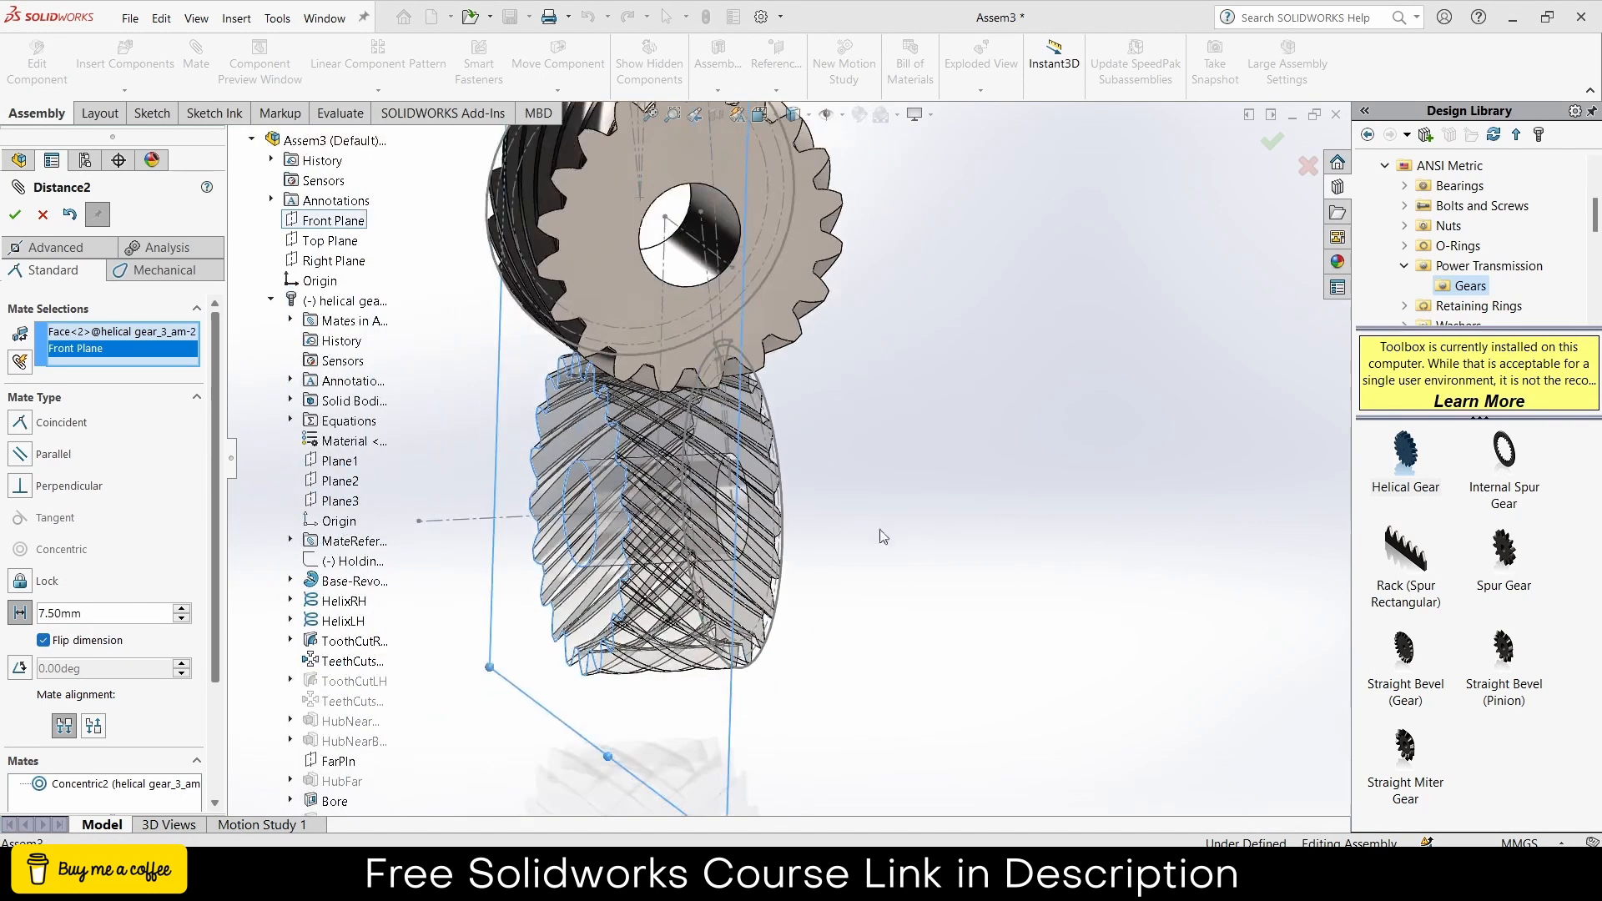
scroll(901, 514, "down", 2)
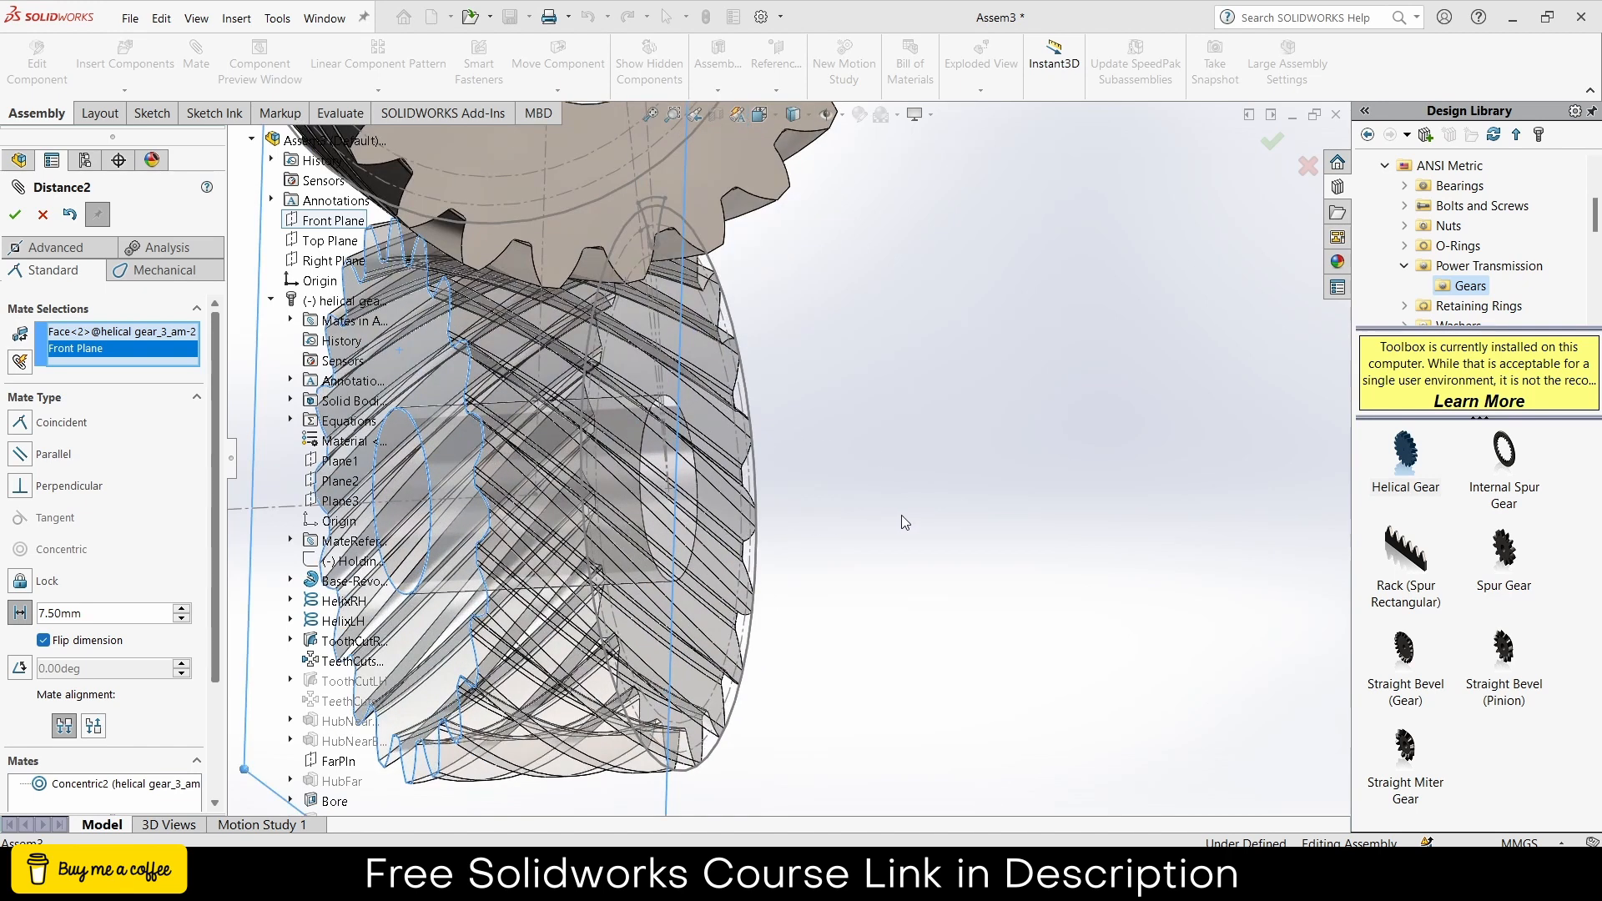
scroll(903, 502, "up", 4)
middle_click_drag(903, 502, 967, 486)
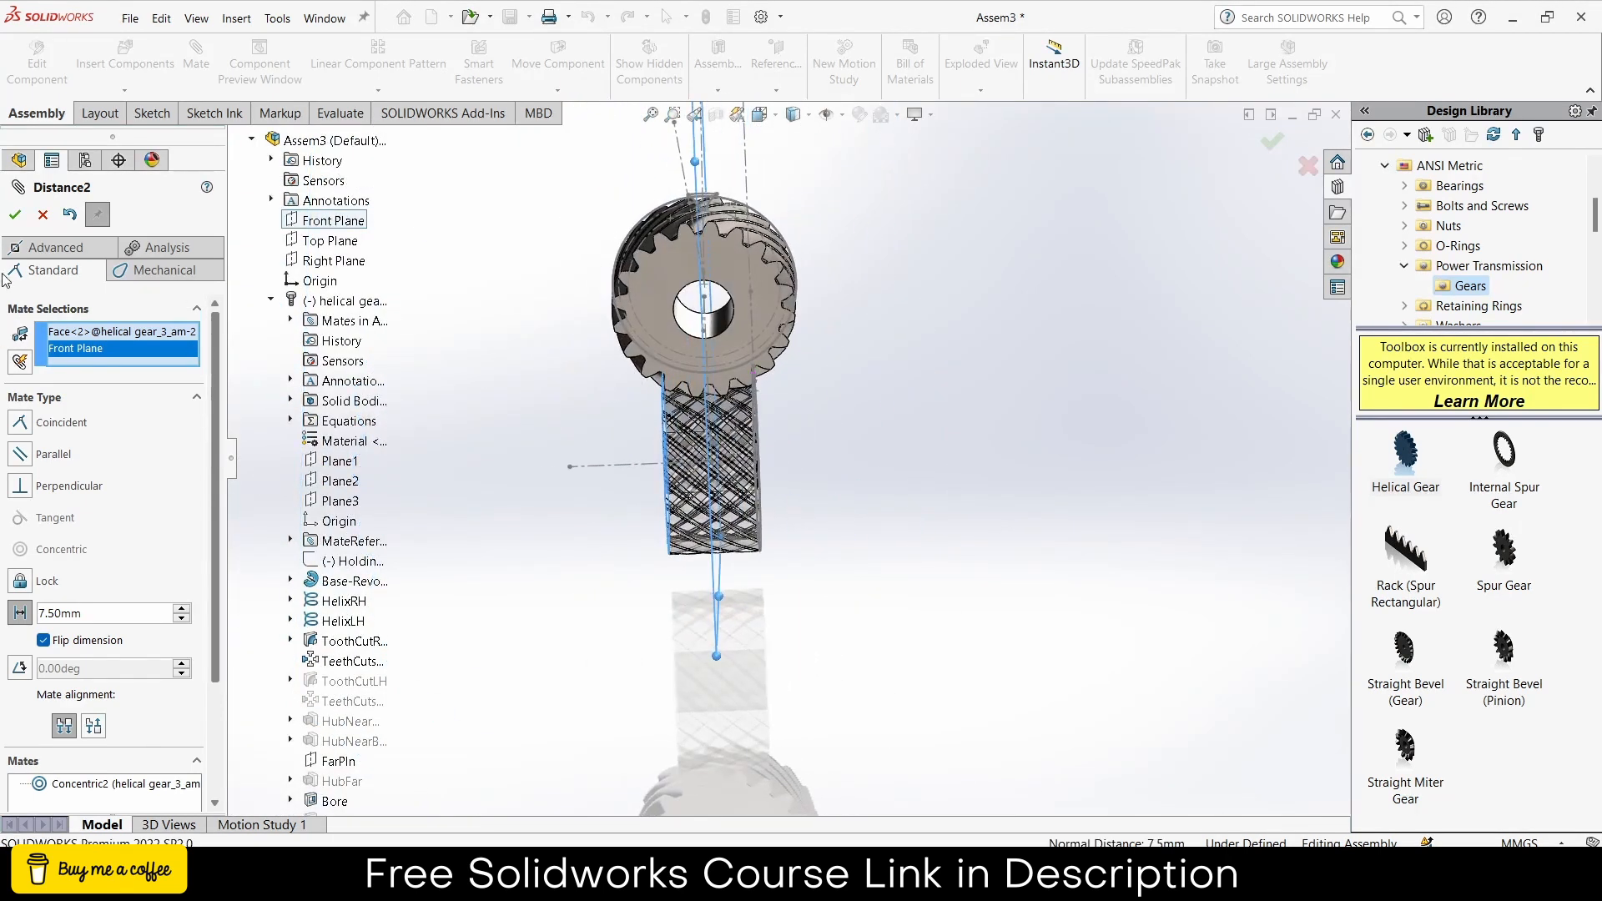
middle_click_drag(780, 507, 955, 390)
scroll(813, 501, "down", 4)
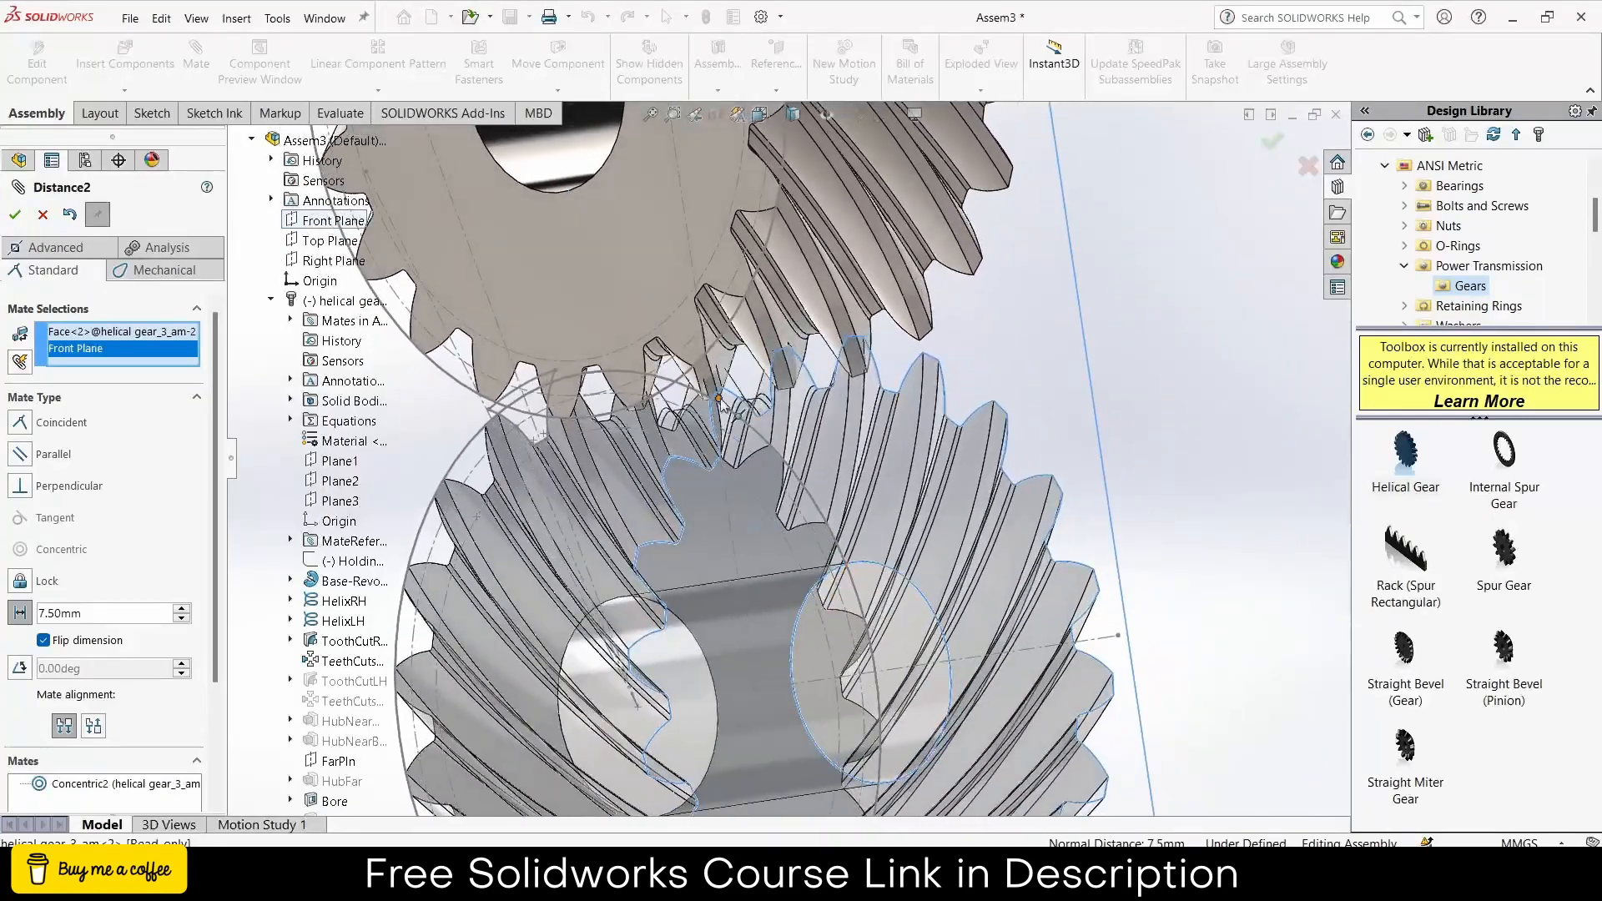
middle_click_drag(717, 399, 755, 432)
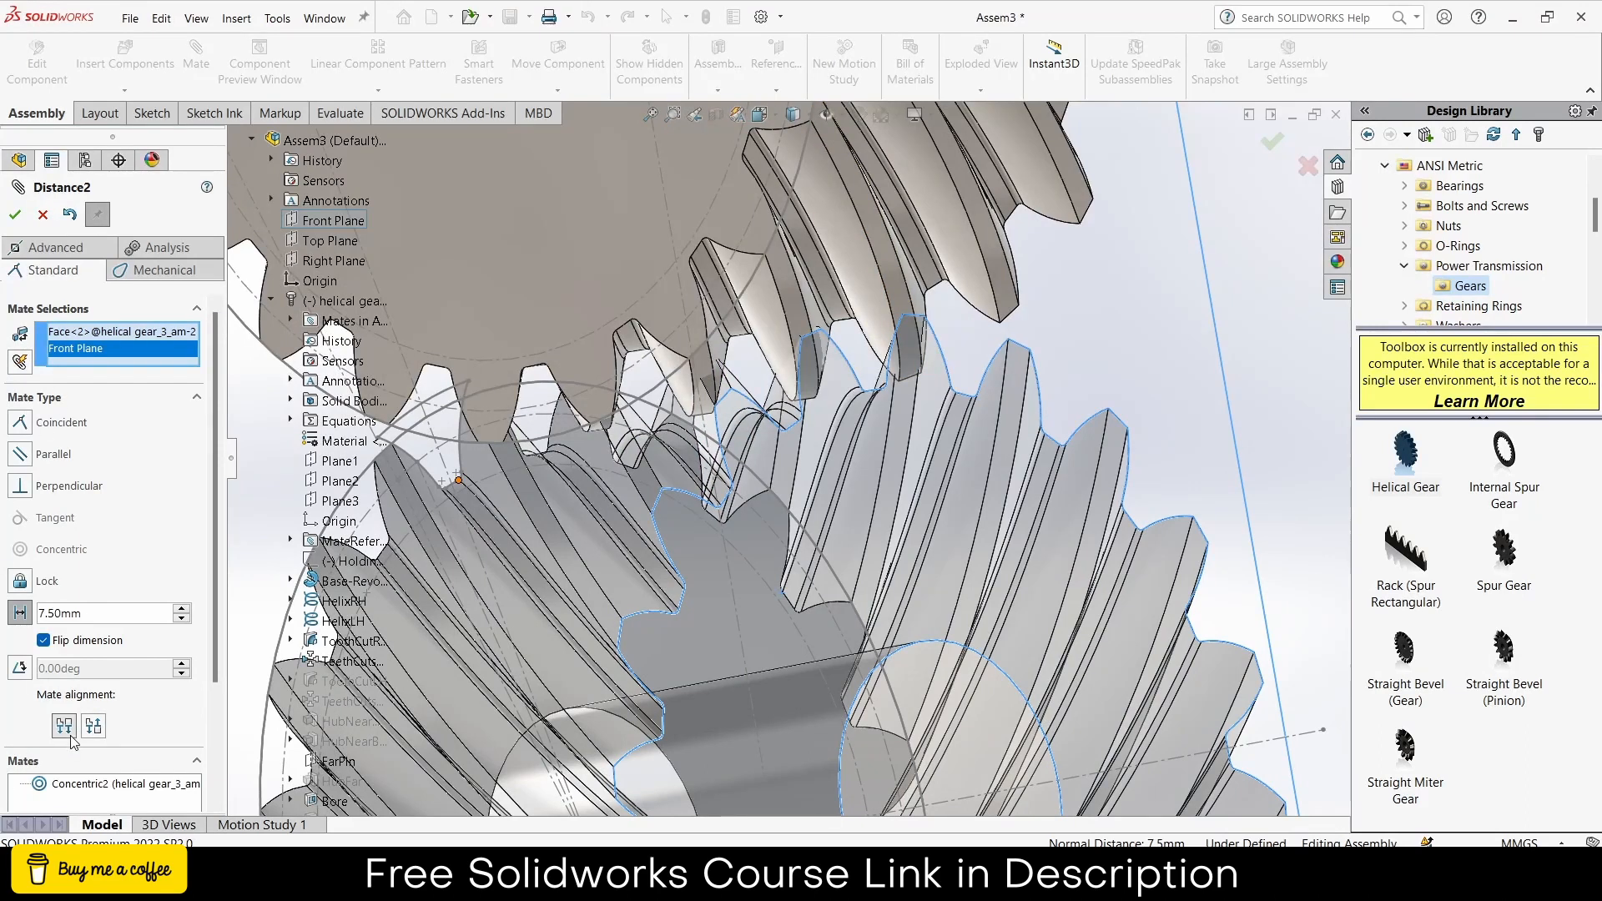
left_click(17, 219)
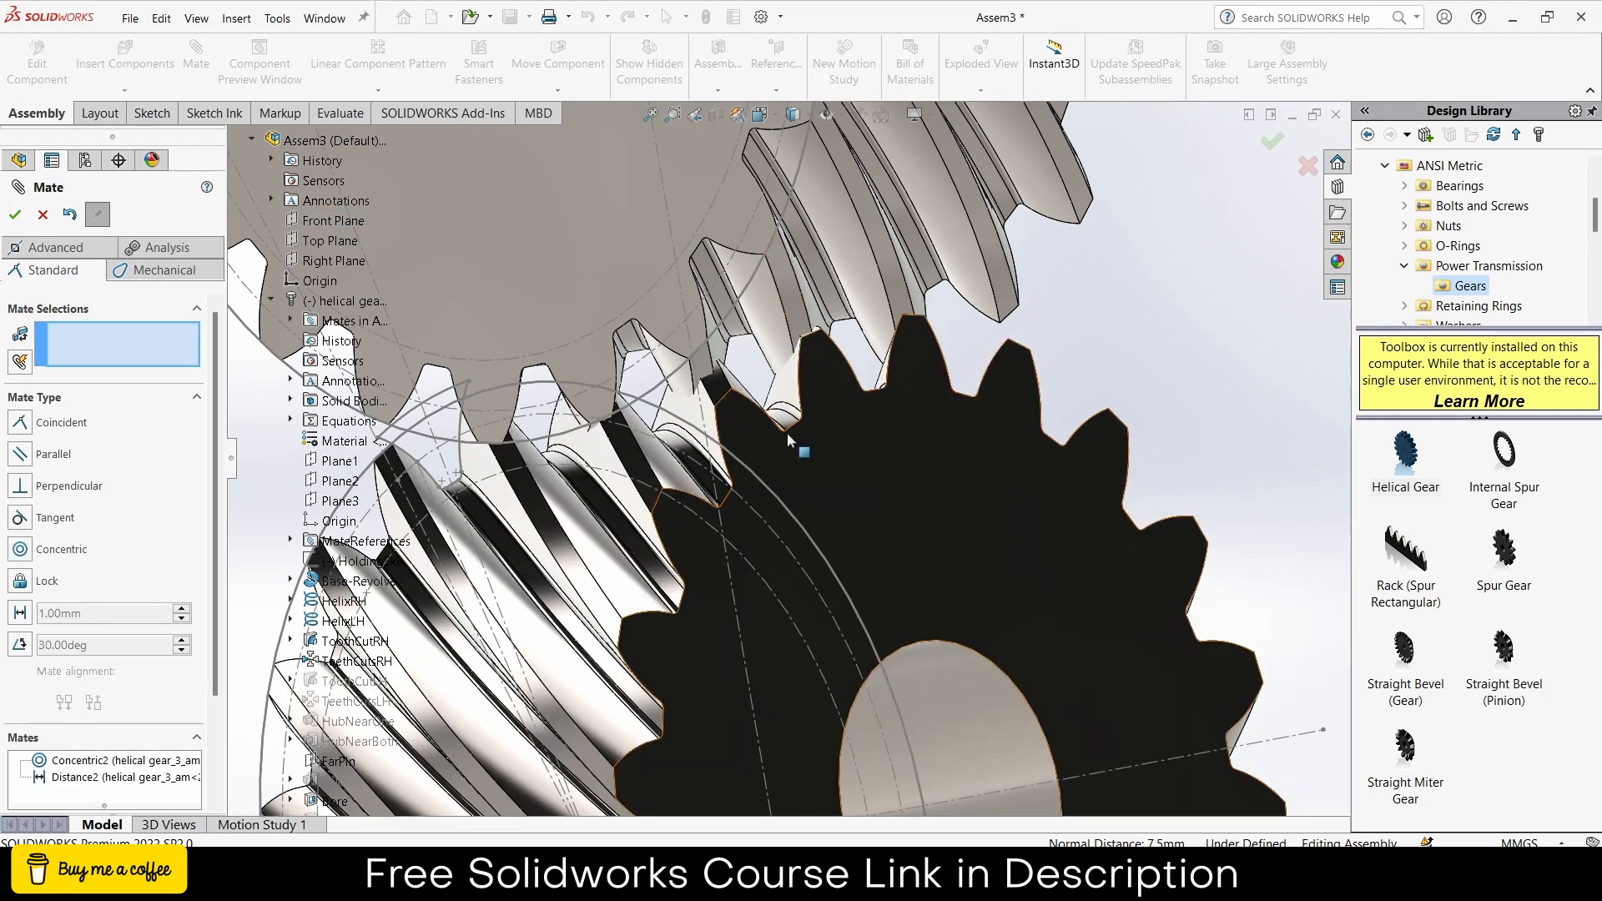
- Rotate the second gear slightly about its axis until its teeth fit the first gear's gaps, and finish mating
left_click_drag(787, 439, 750, 445)
scroll(765, 368, "down", 2)
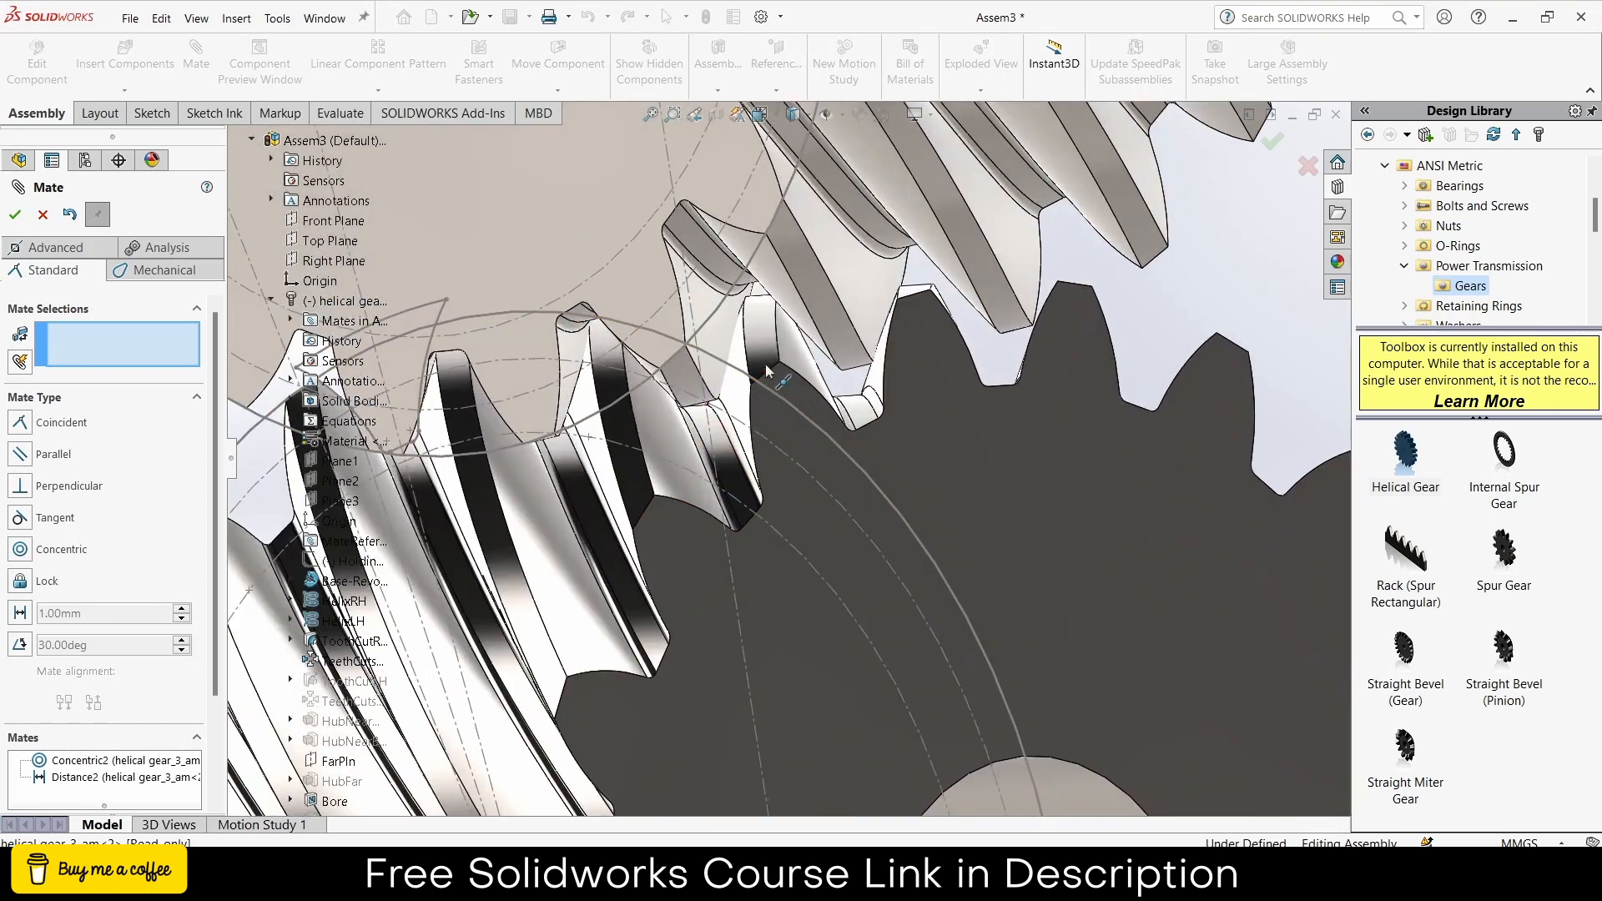
left_click_drag(765, 368, 773, 367)
scroll(780, 399, "down", 5)
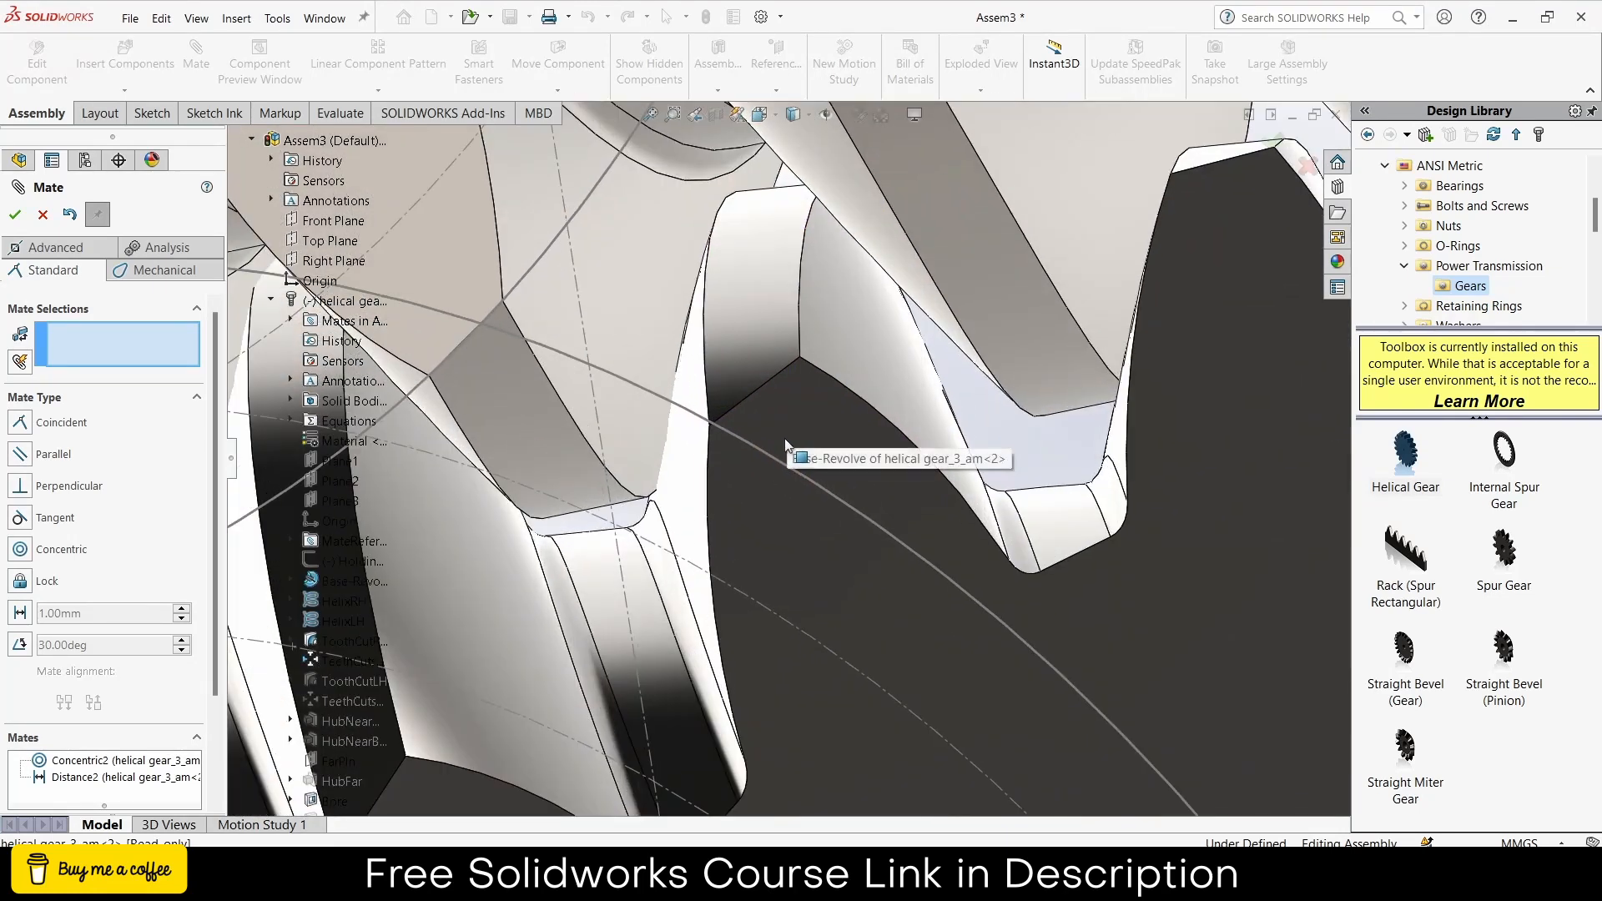
mouse_move(789, 437)
left_mouse_down()
mouse_move(829, 438)
mouse_move(804, 425)
left_mouse_up()
scroll(806, 431, "up", 6)
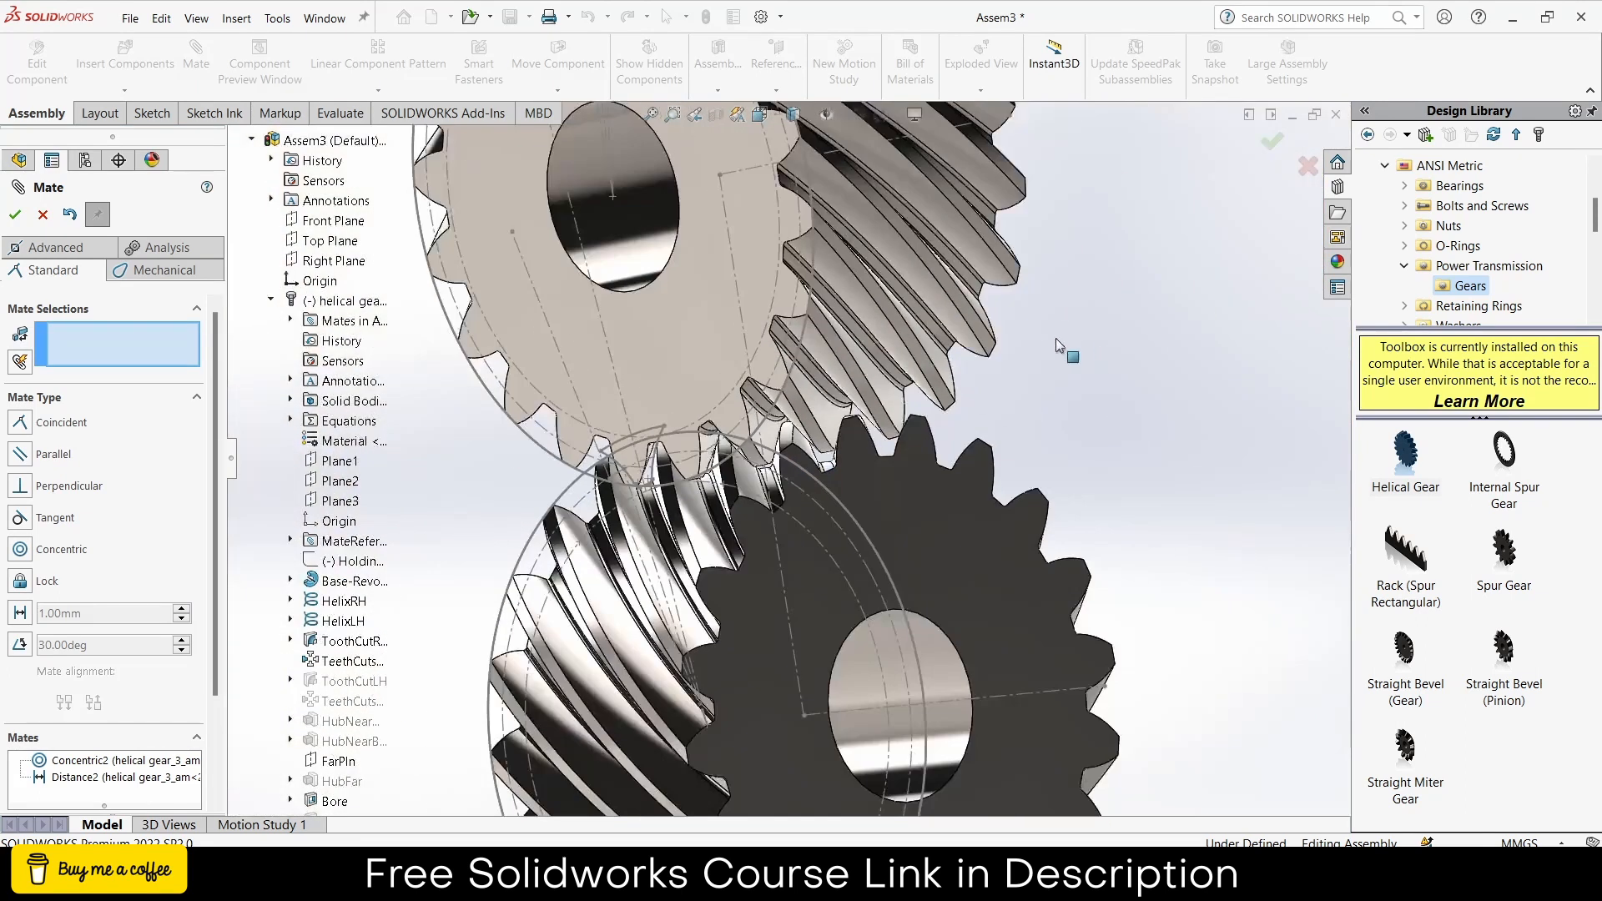
middle_click_drag(1051, 355, 4, 313)
left_click(14, 216)
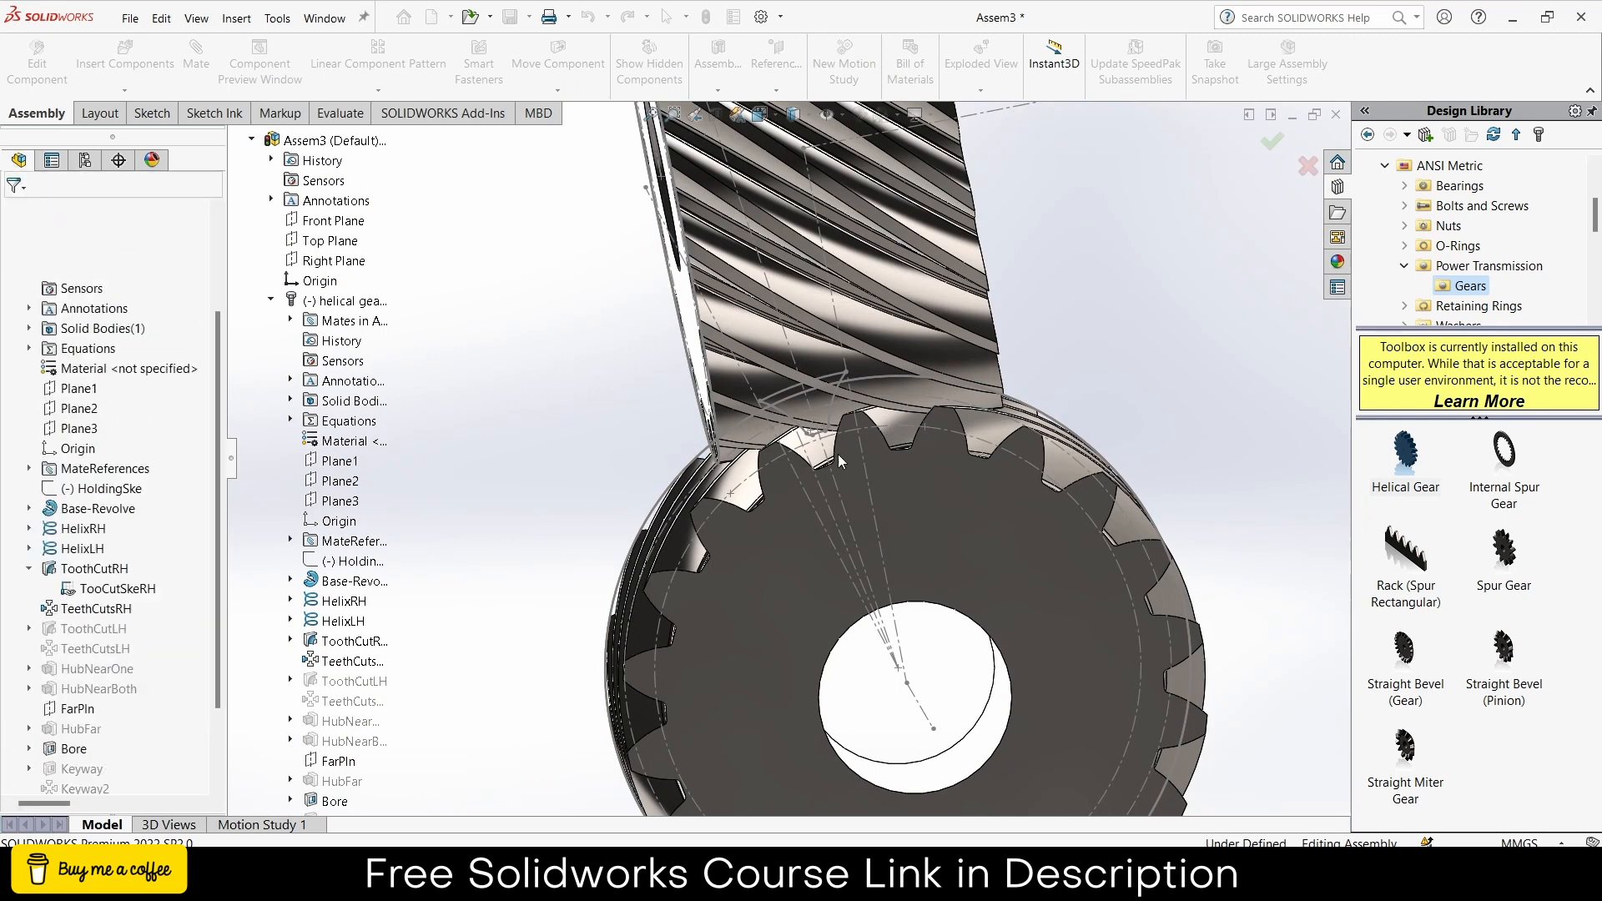
- Hide the first gear's tooth-cut sketch TooCutSkeRH and the assembly sketches Sketch1 and Sketch2
scroll(838, 454, "up", 5)
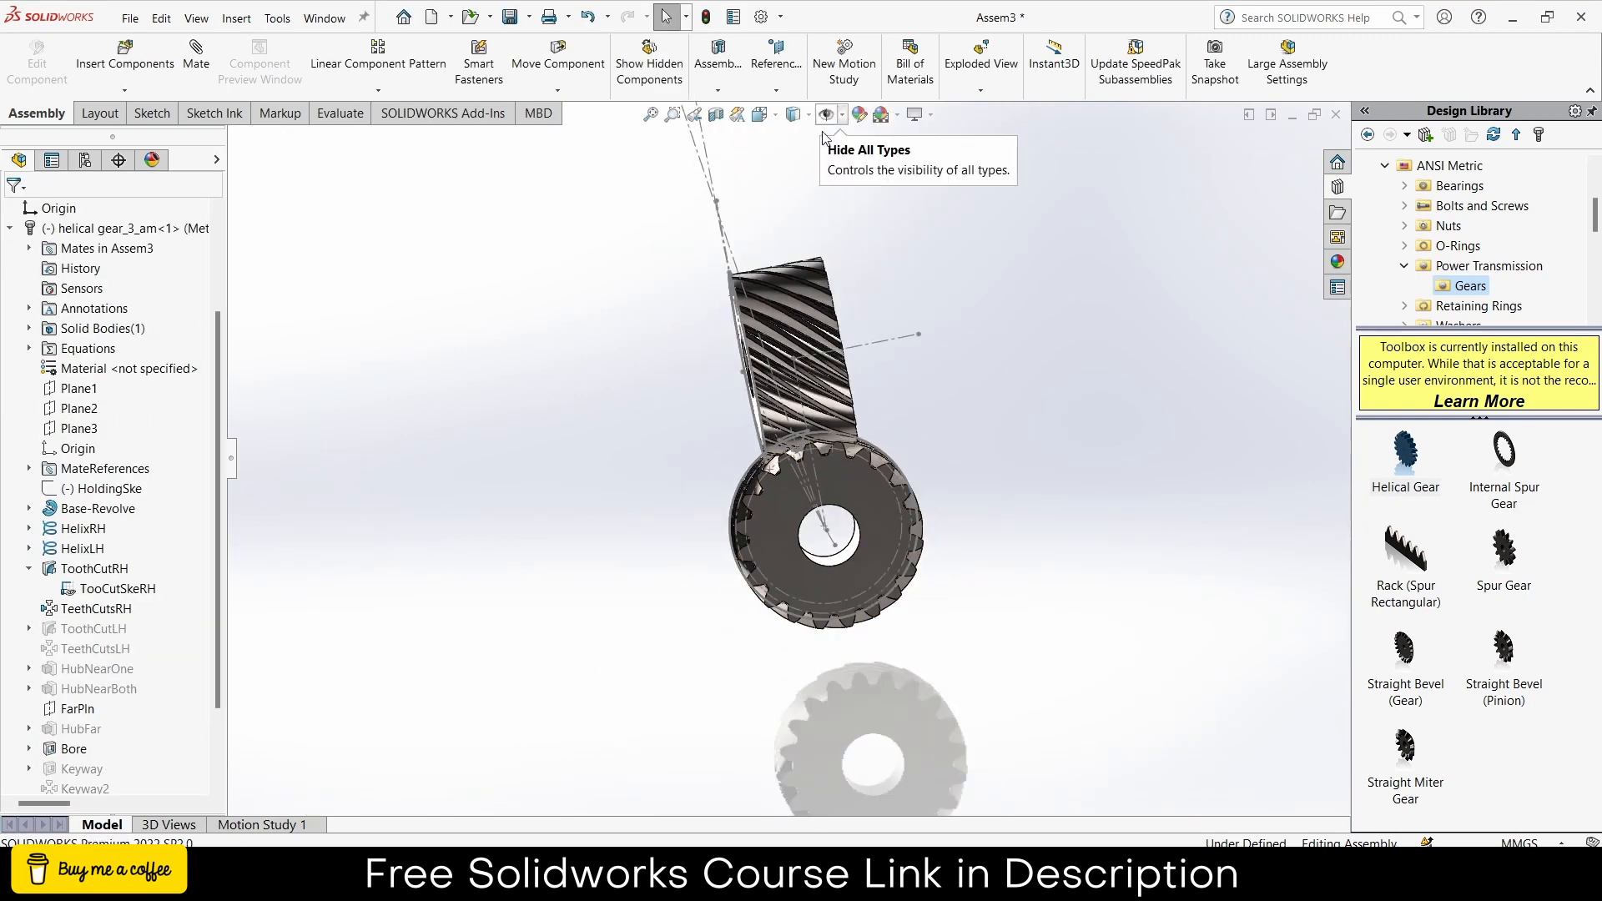
right_click(135, 584)
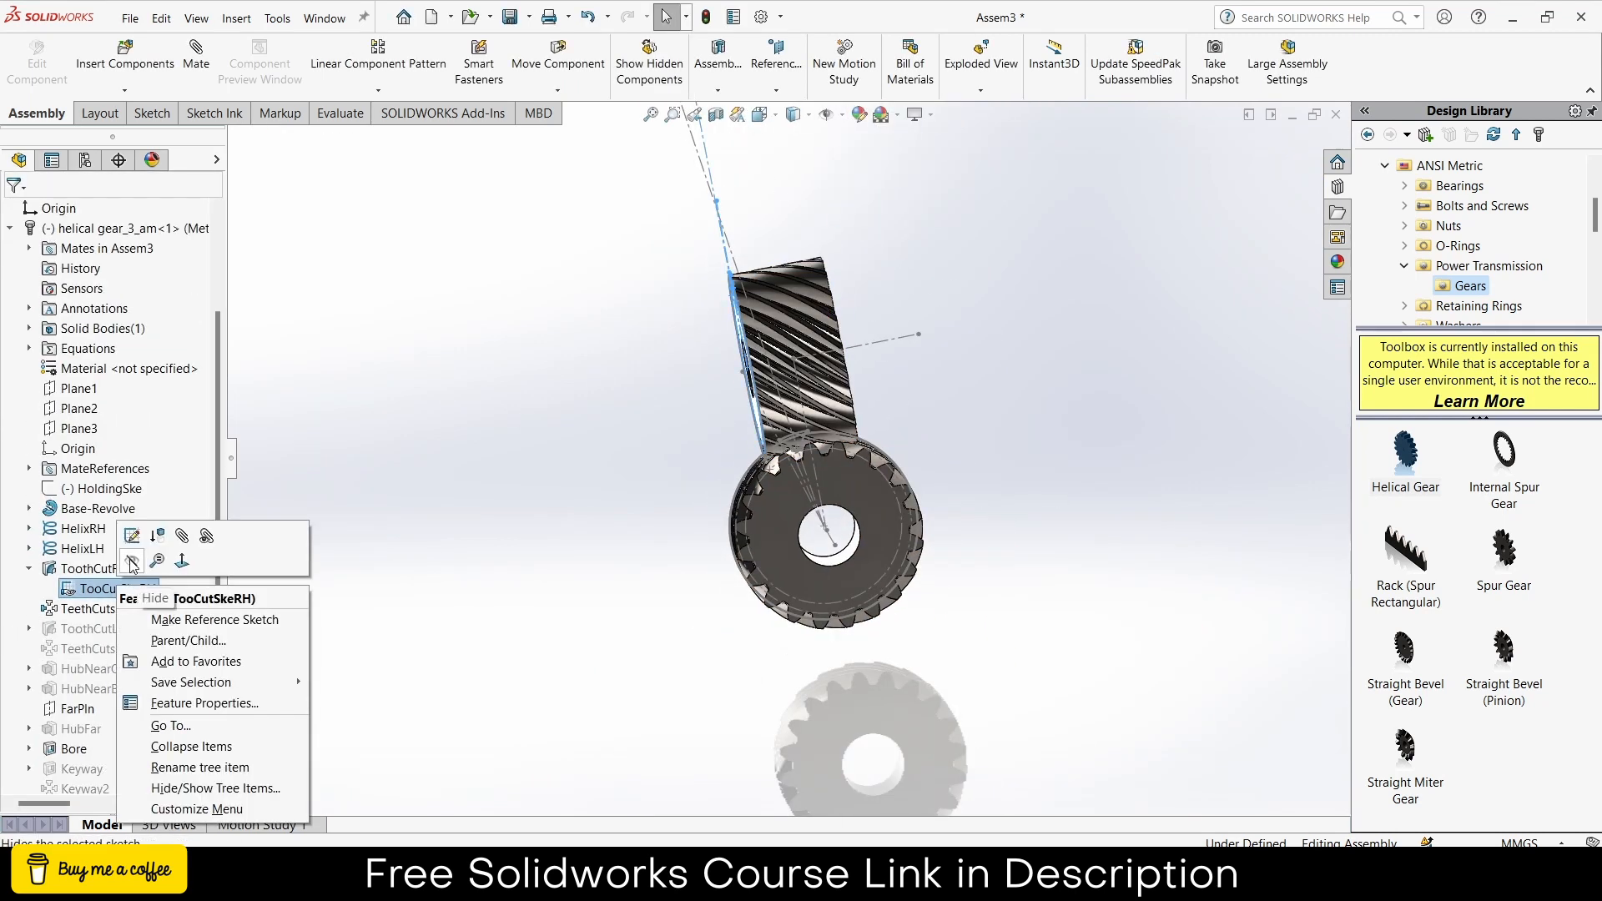
left_click(131, 562)
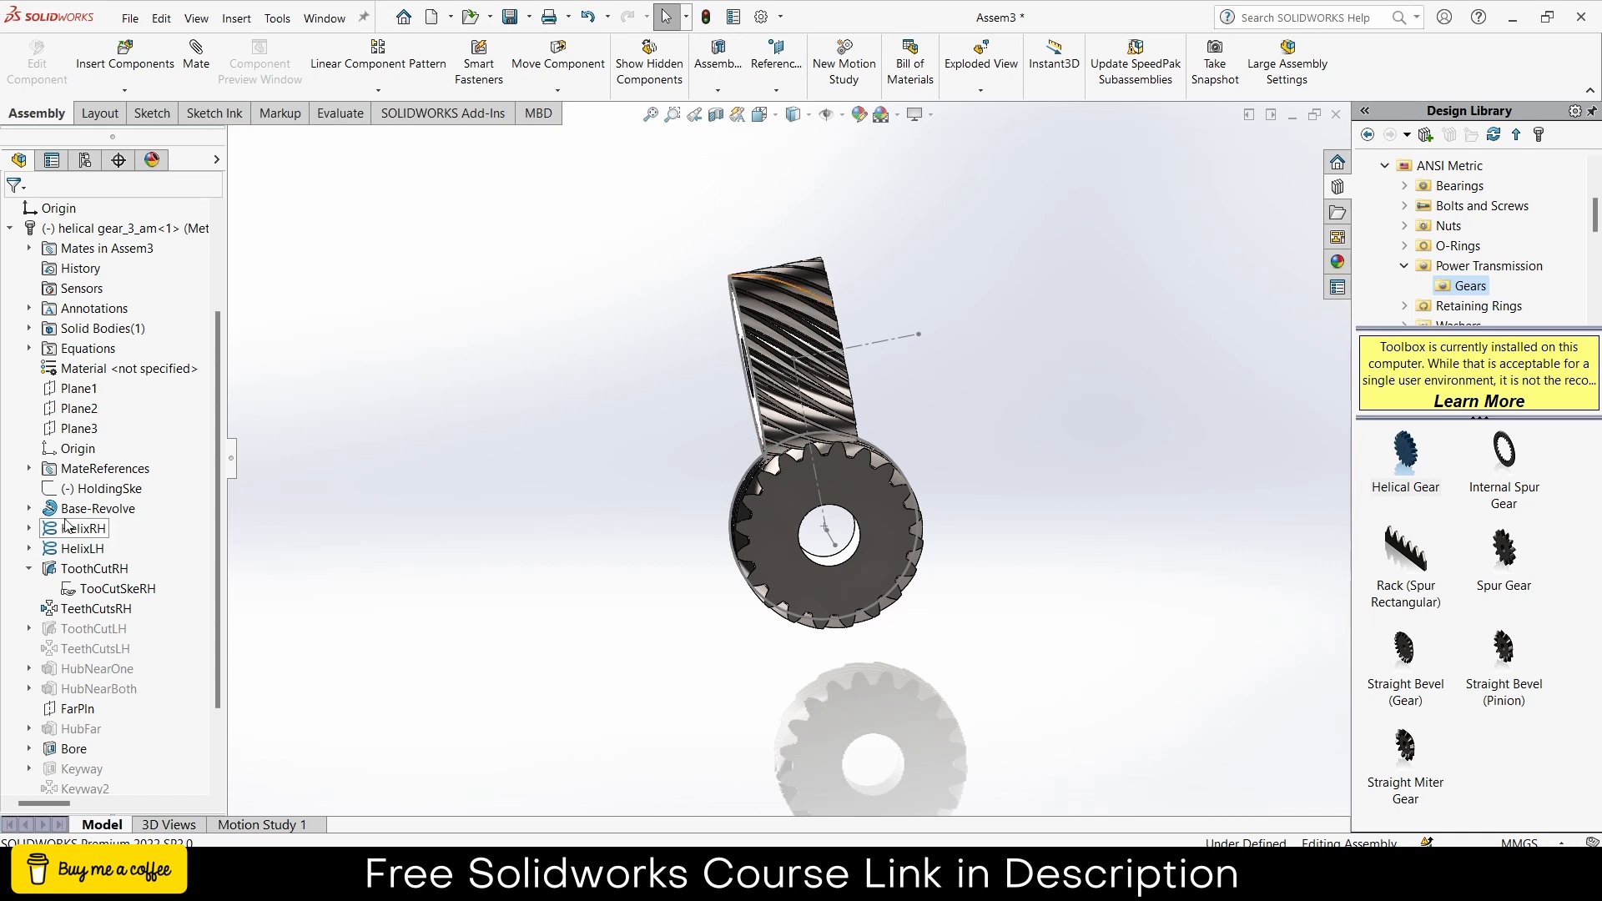
scroll(68, 524, "down", 5)
right_click(50, 748)
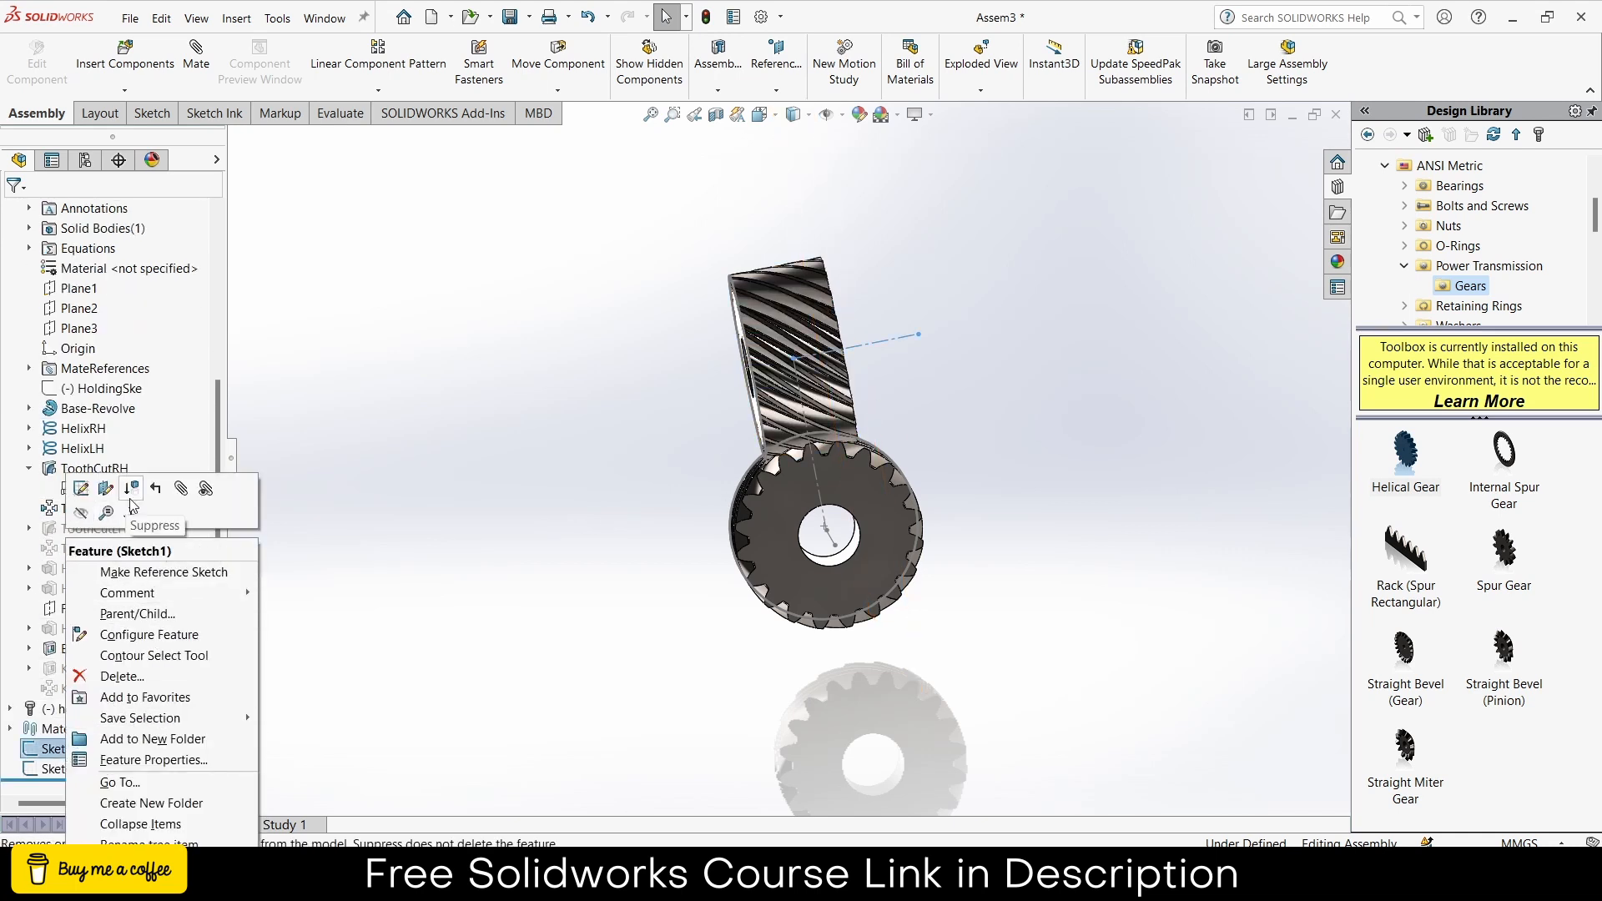
left_click(86, 518)
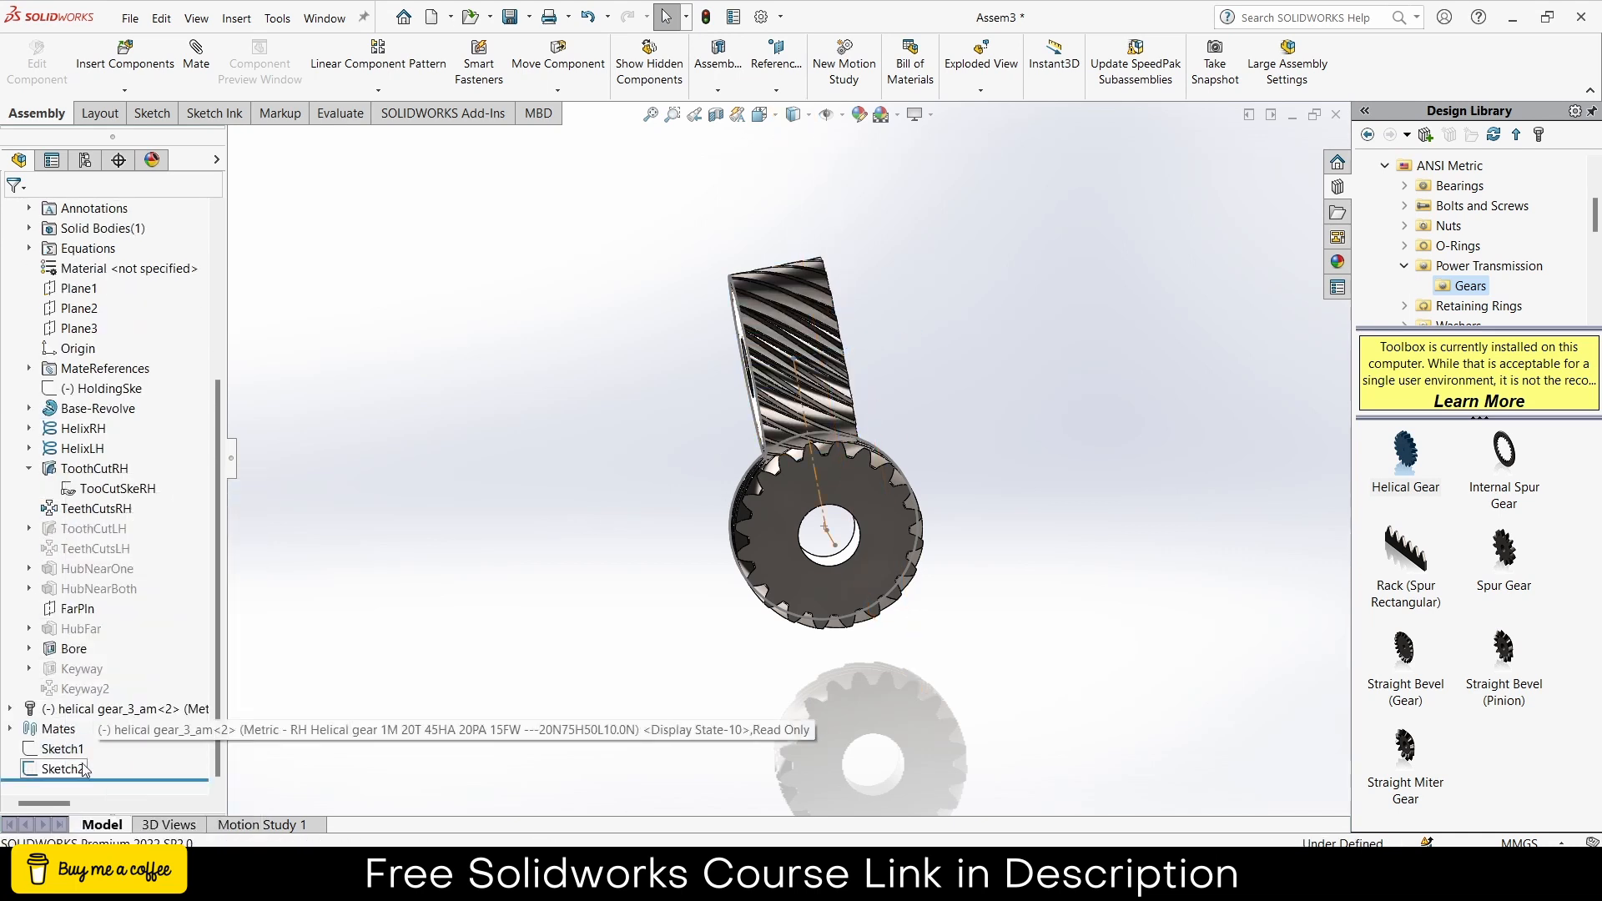
right_click(50, 769)
left_click(259, 536)
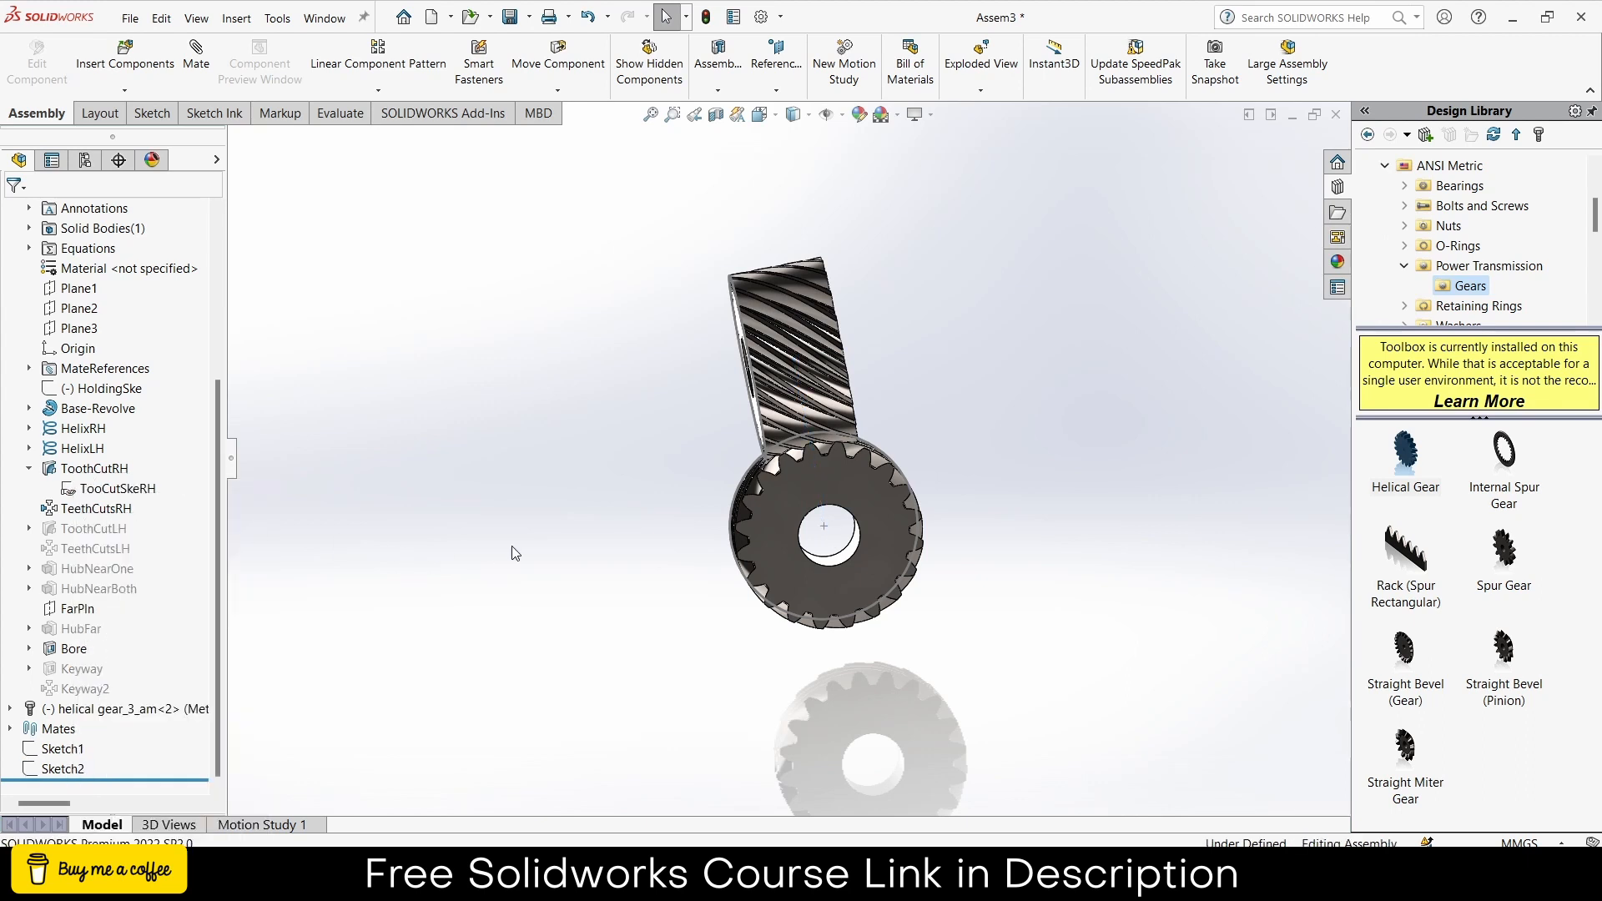
- Hide all item types in the graphics area and set the view orientation to Trimetric
mouse_move(512, 554)
middle_mouse_down()
mouse_move(422, 614)
mouse_move(463, 625)
middle_mouse_up()
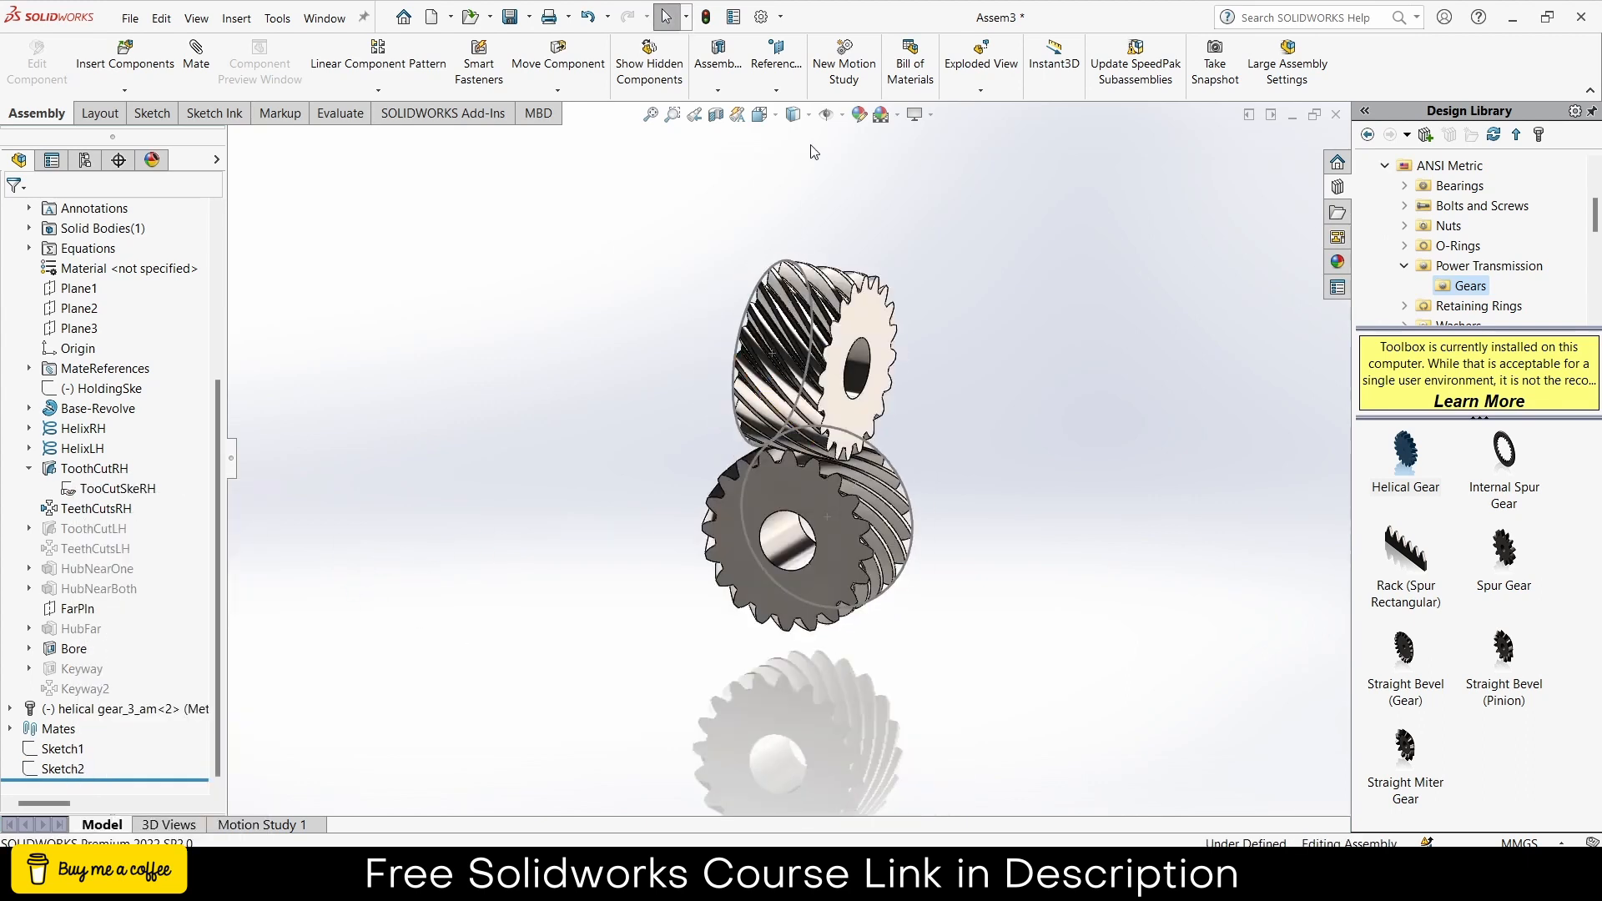
left_click(824, 117)
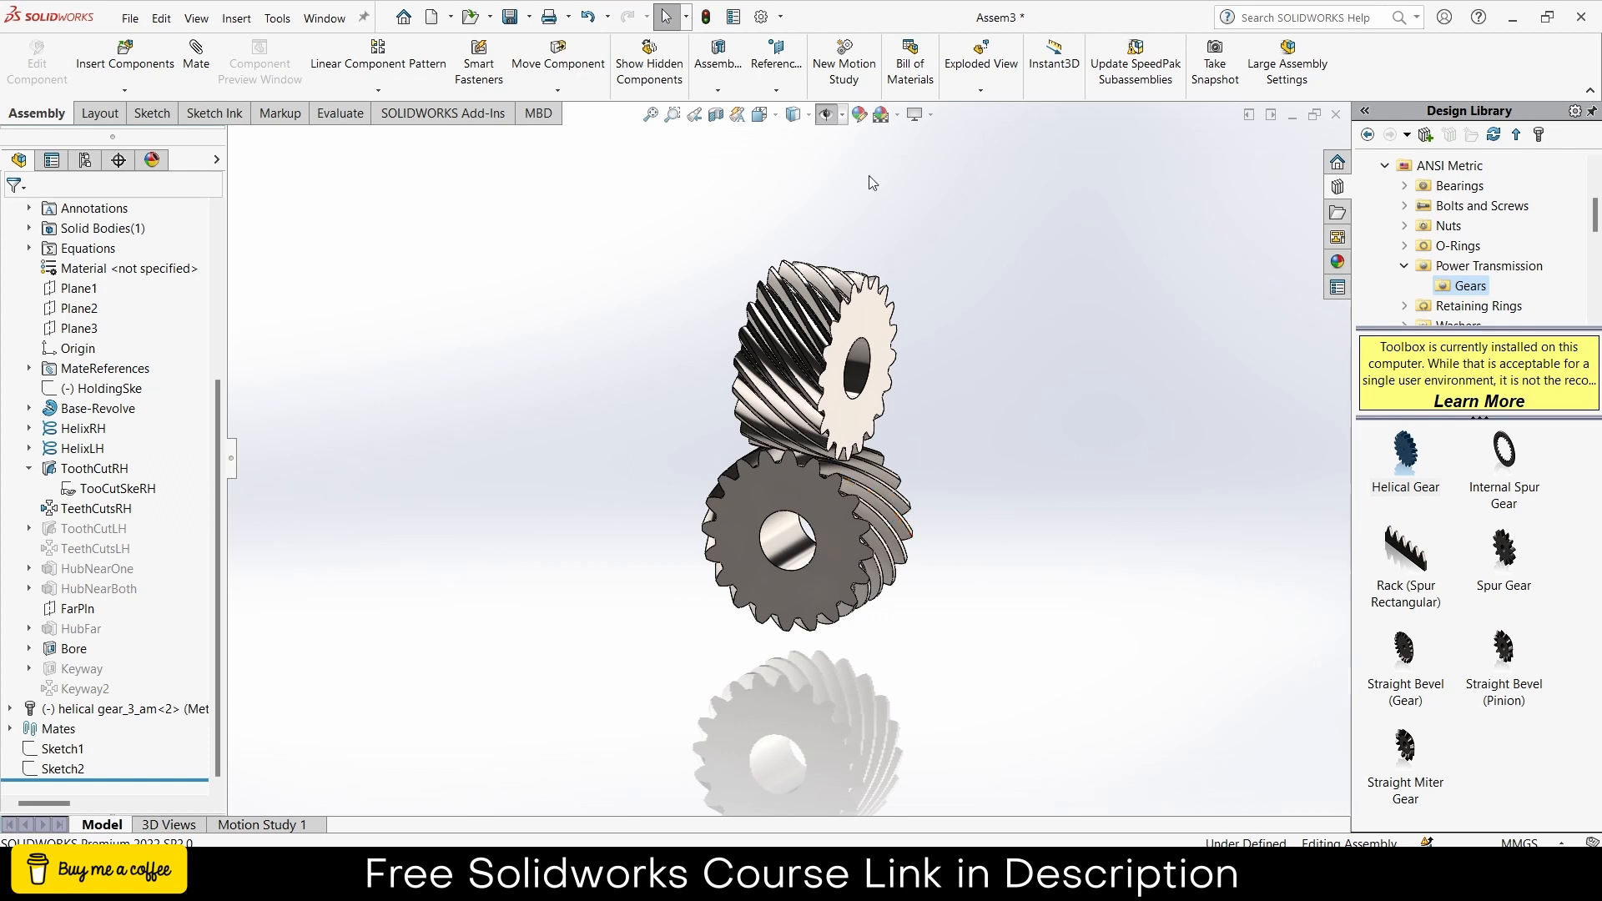
left_click(759, 114)
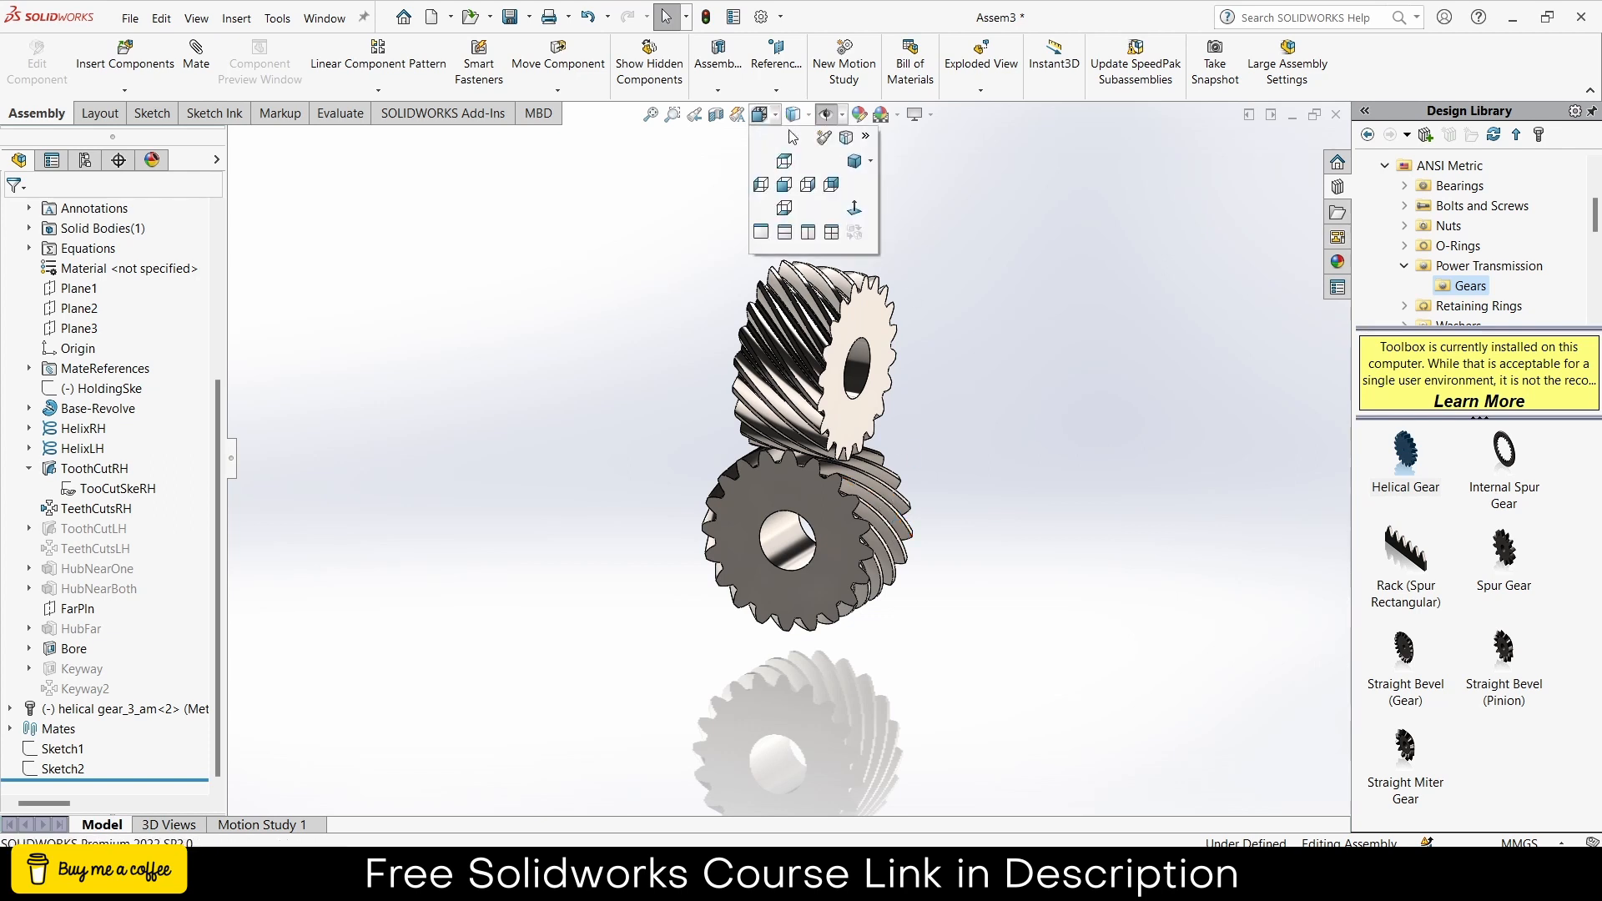
left_click(853, 161)
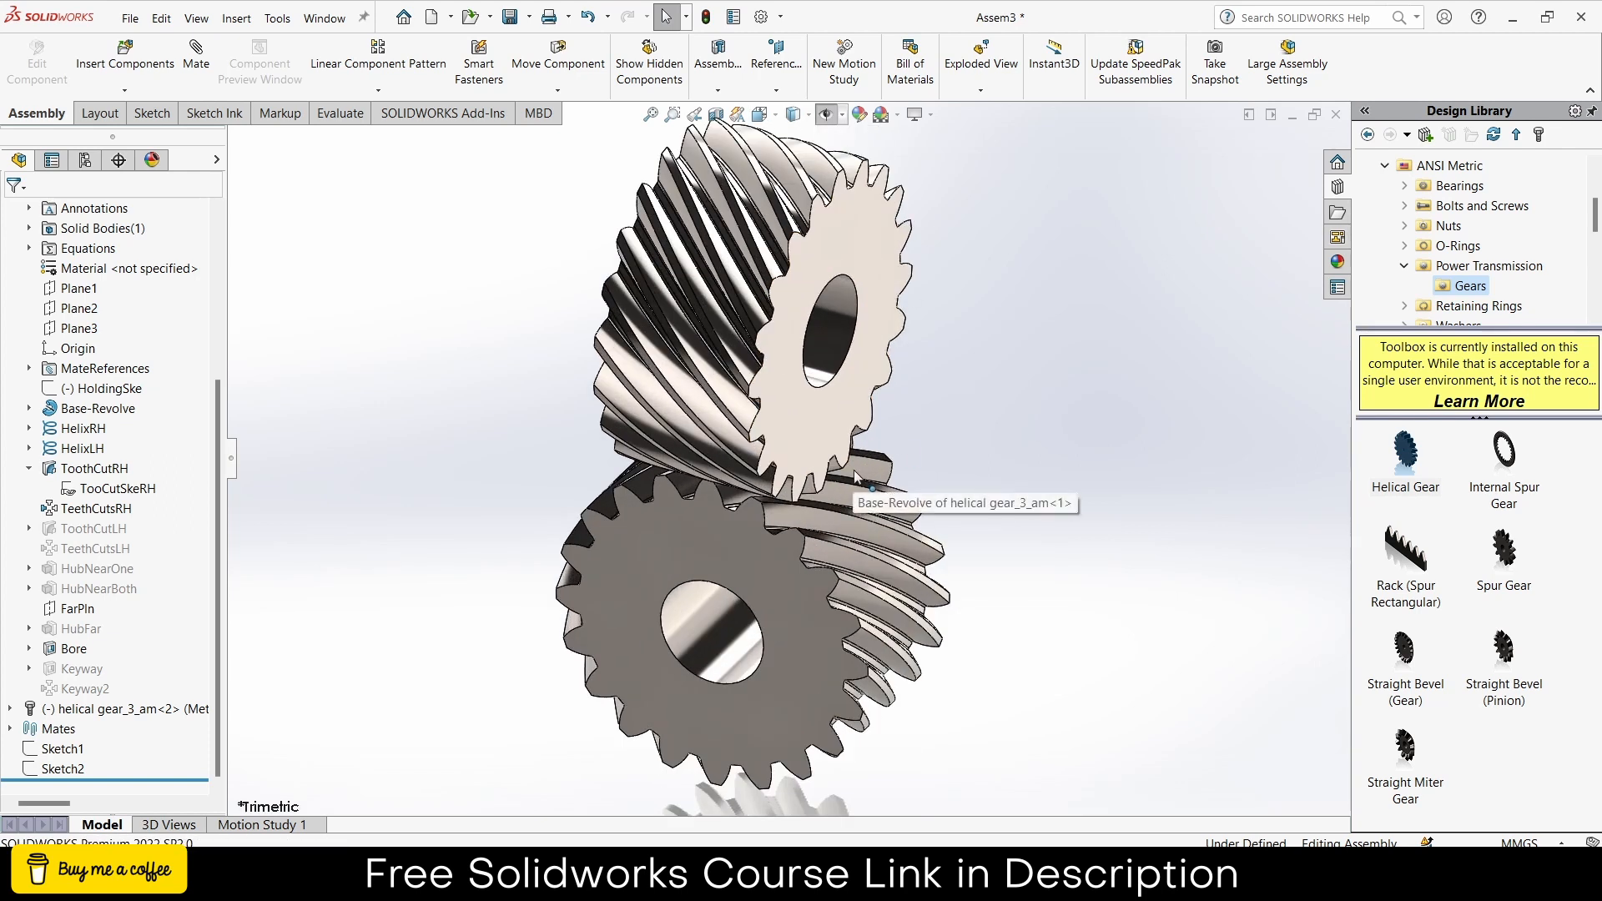
scroll(888, 452, "up", 2)
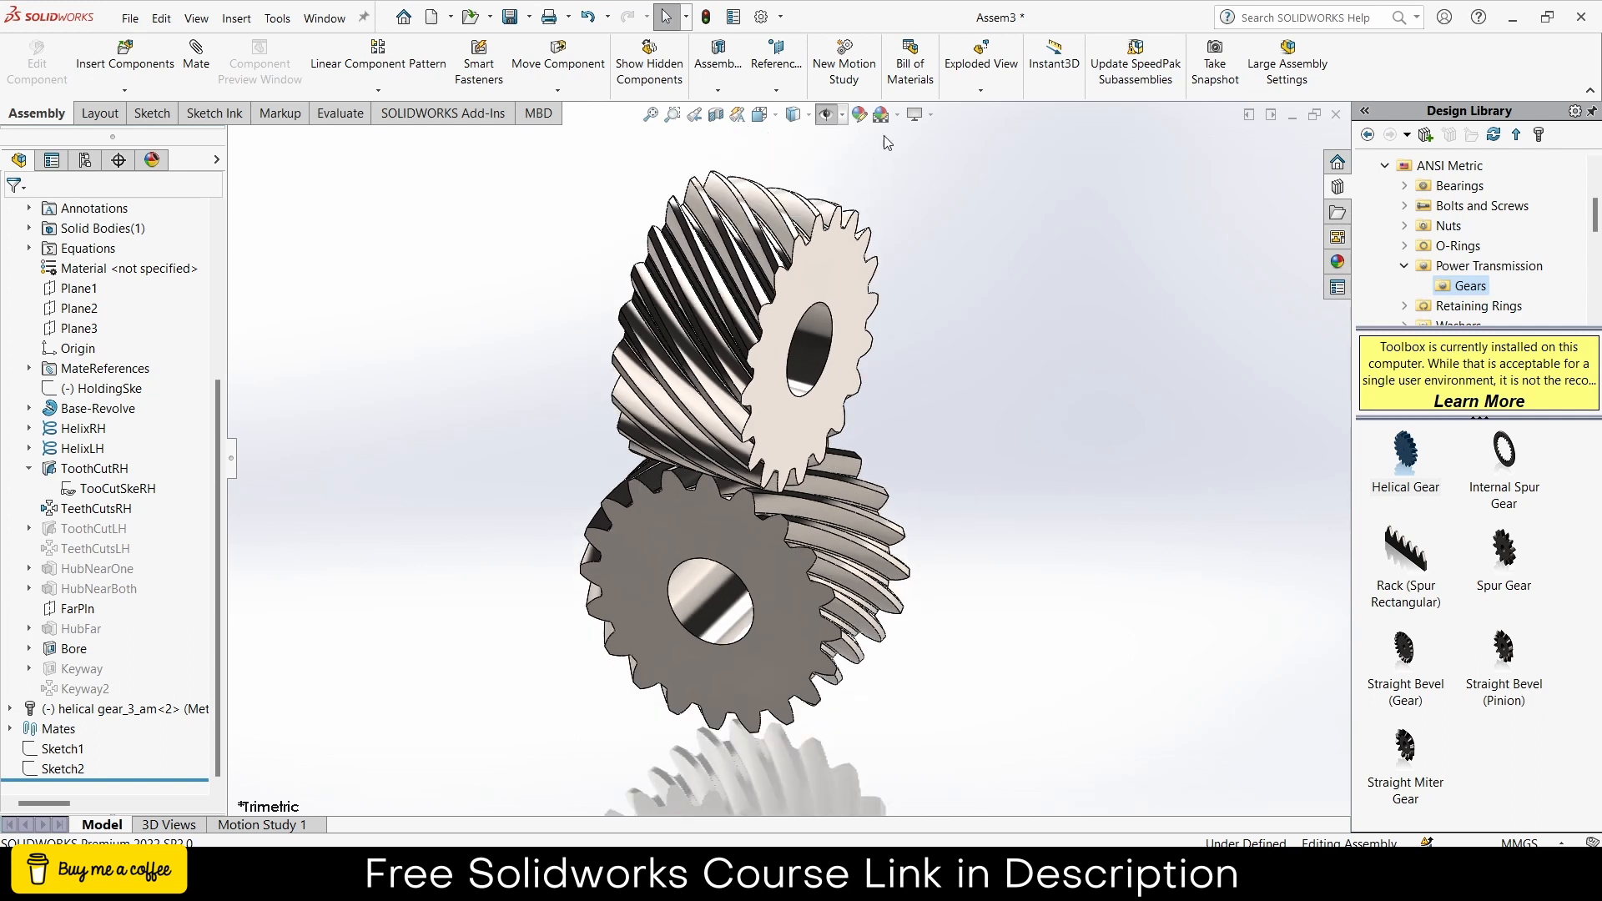
- Change the scene to a plain white background without floor reflections
left_click(915, 114)
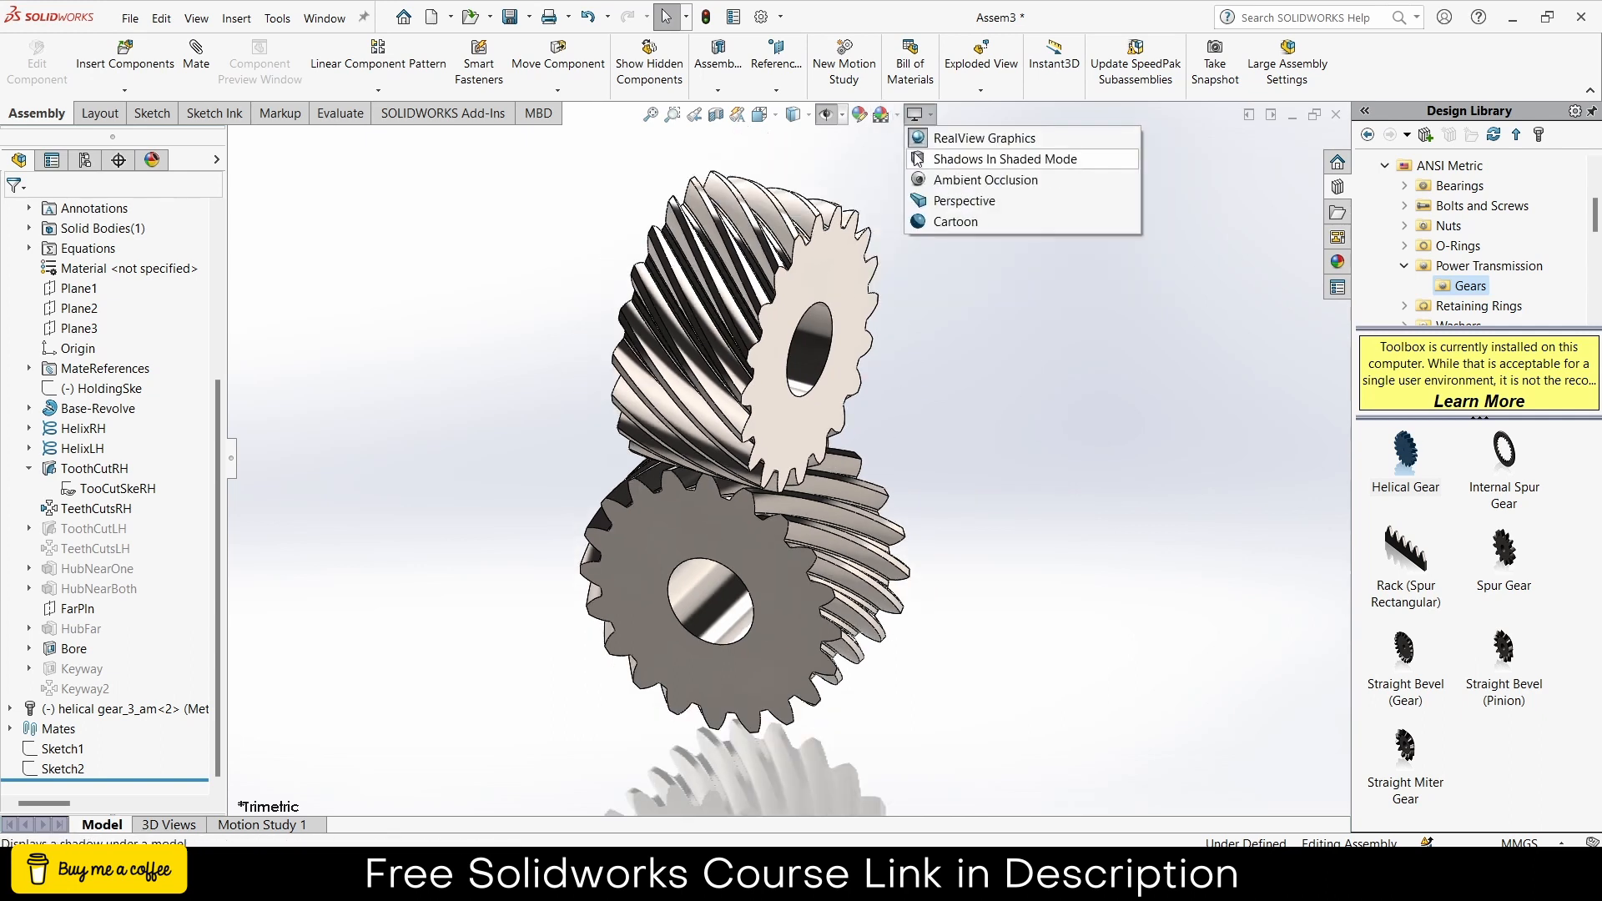
left_click(896, 114)
left_click(926, 158)
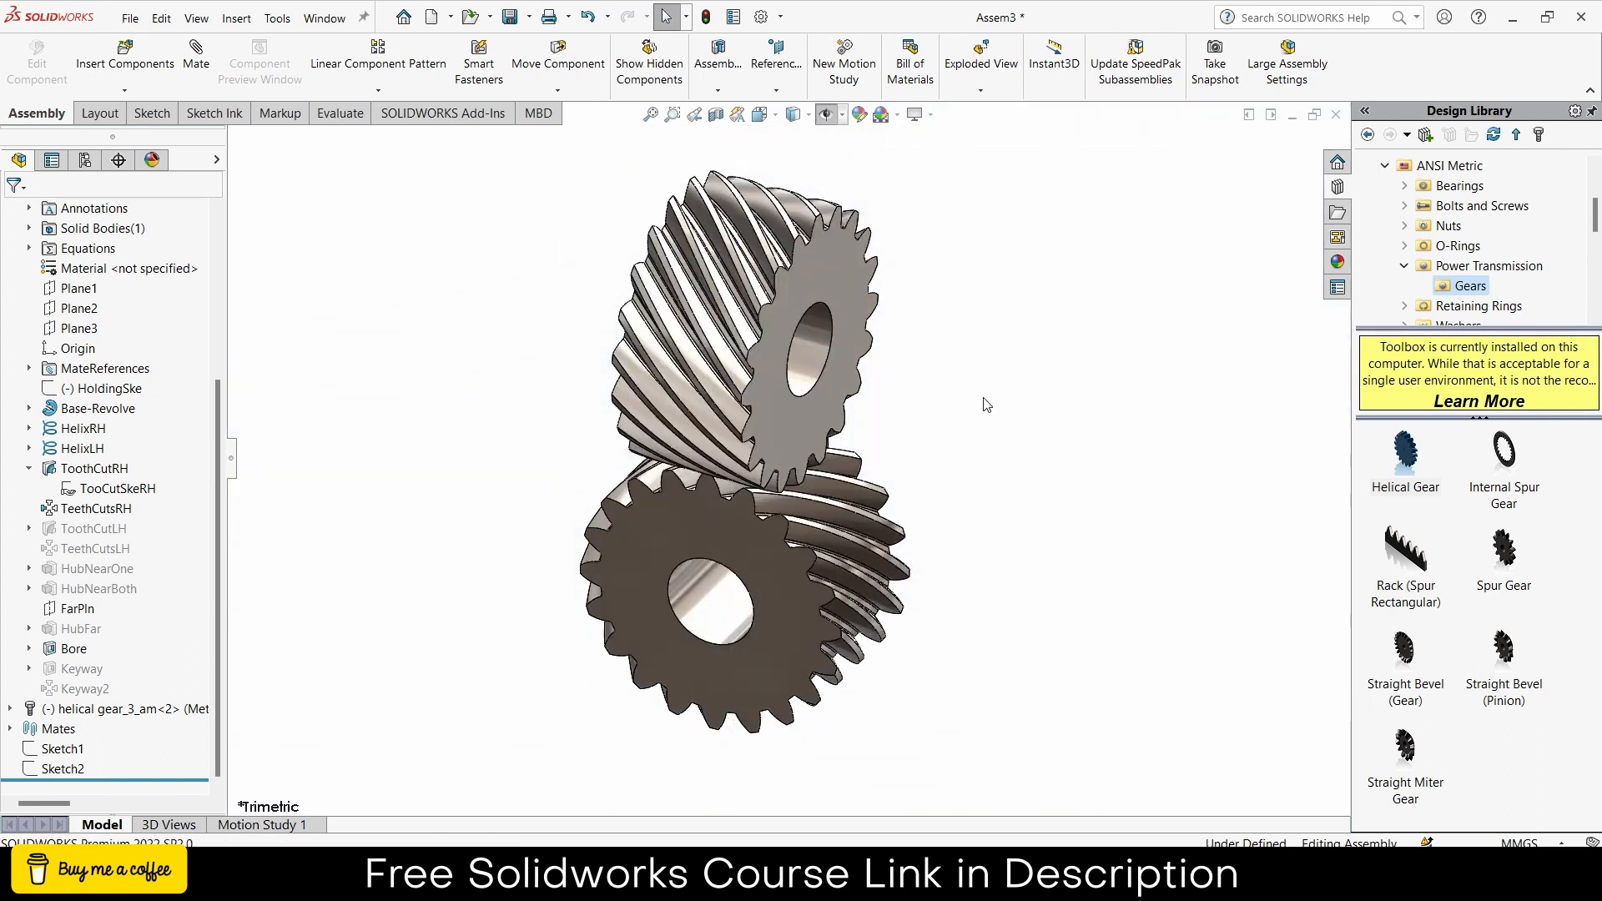
scroll(801, 273, "down", 1)
scroll(788, 467, "up", 1)
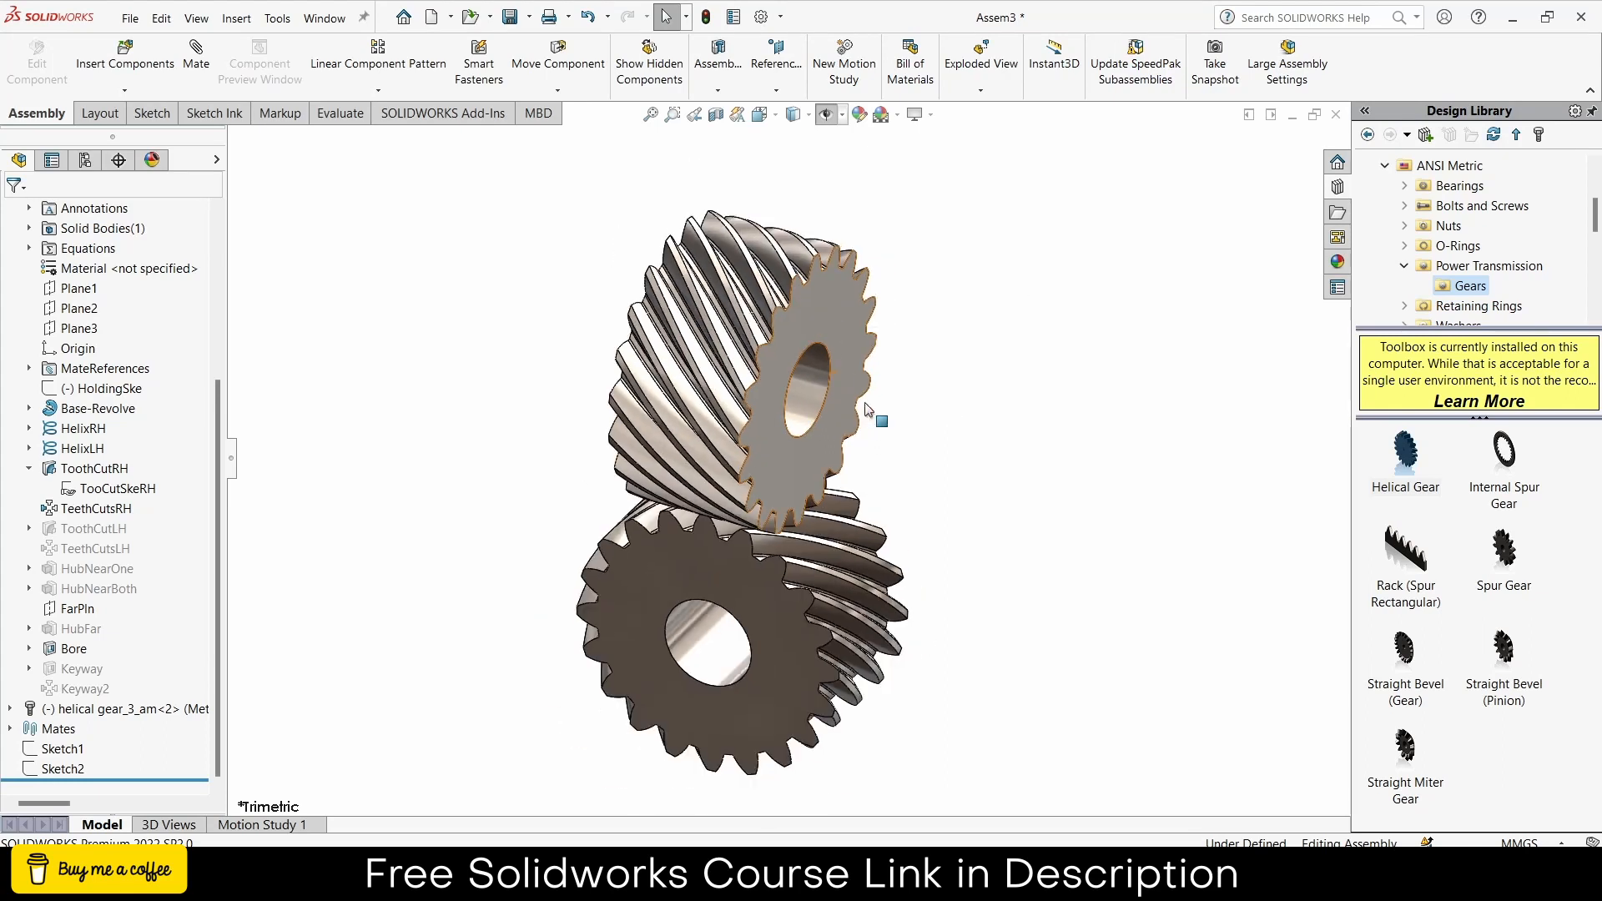
left_click(258, 824)
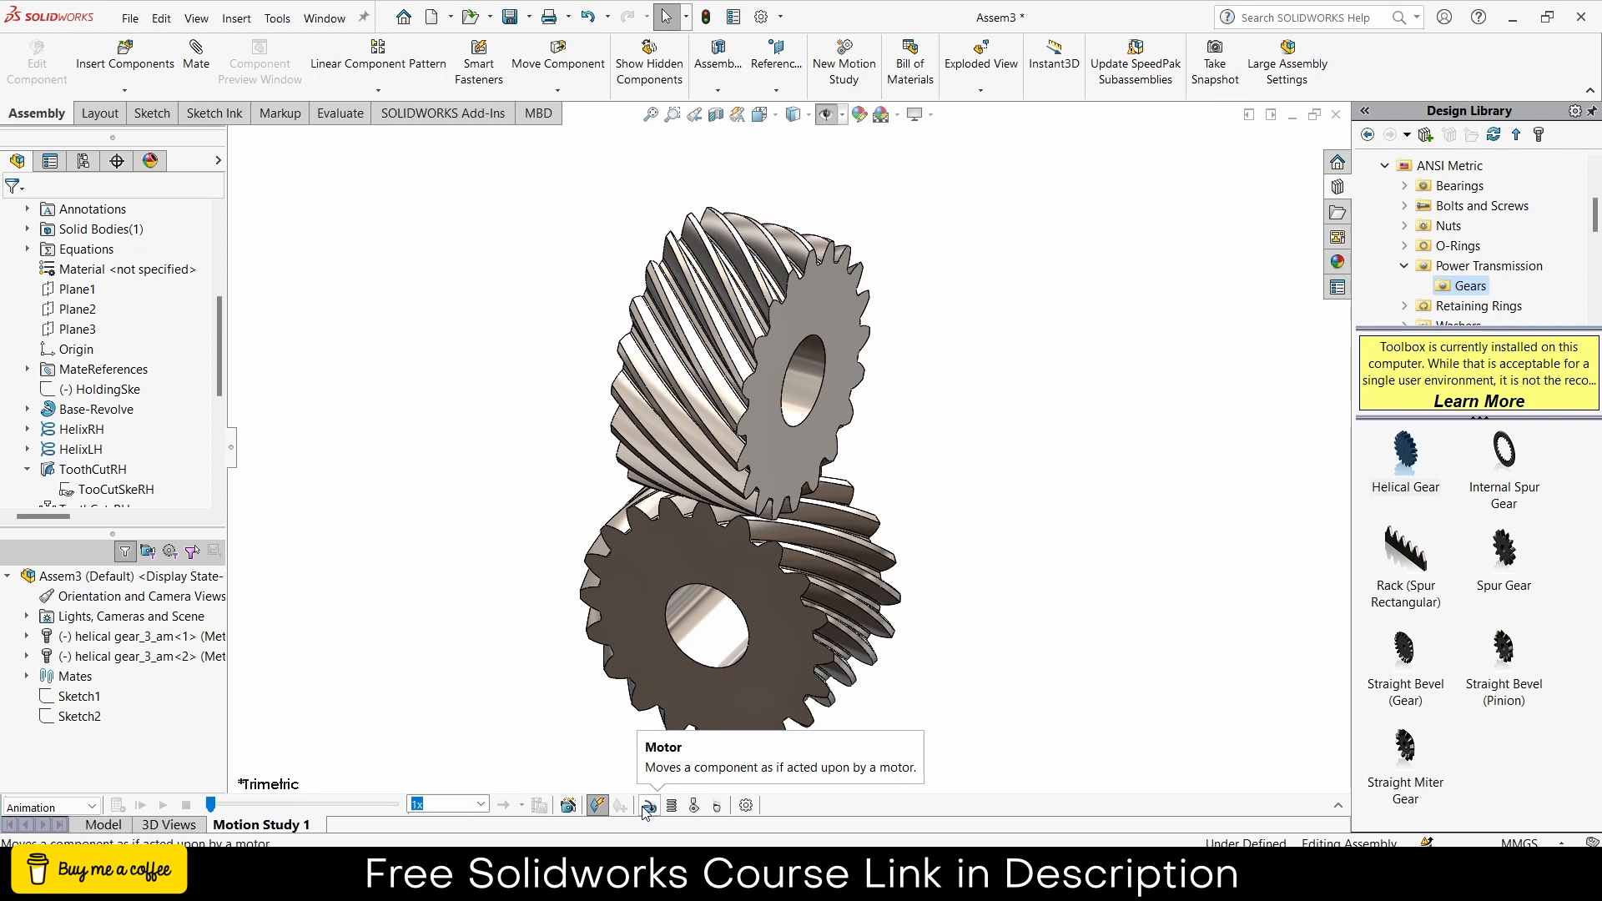
left_click(83, 824)
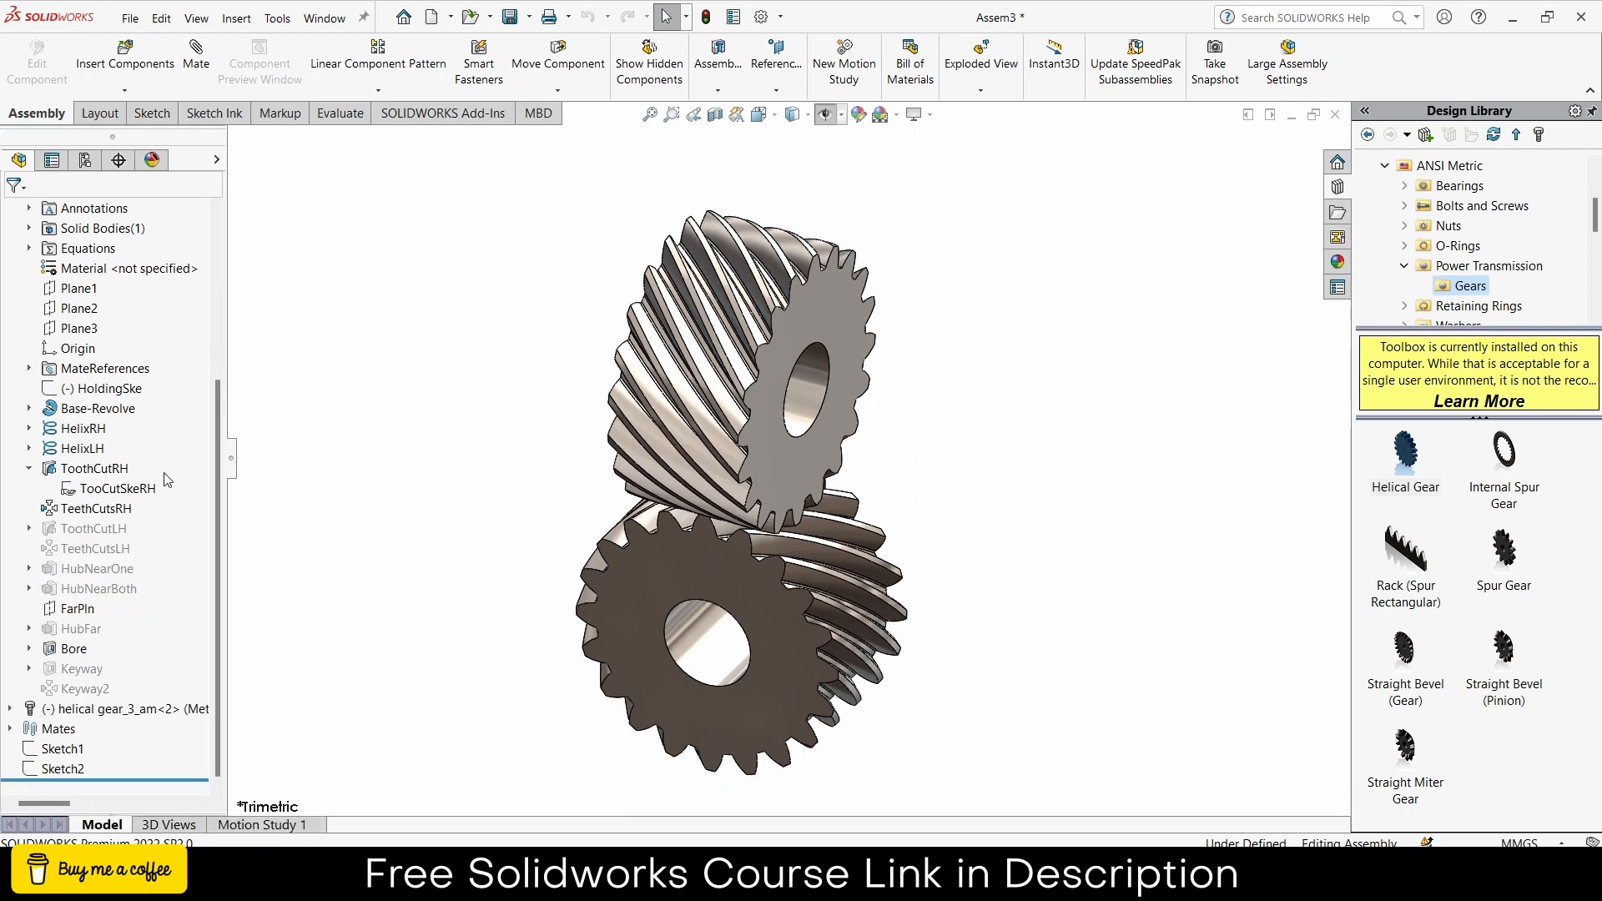
- Start a mechanical gear mate between the circular bore edges of the upper and lower helical gears
left_click(207, 67)
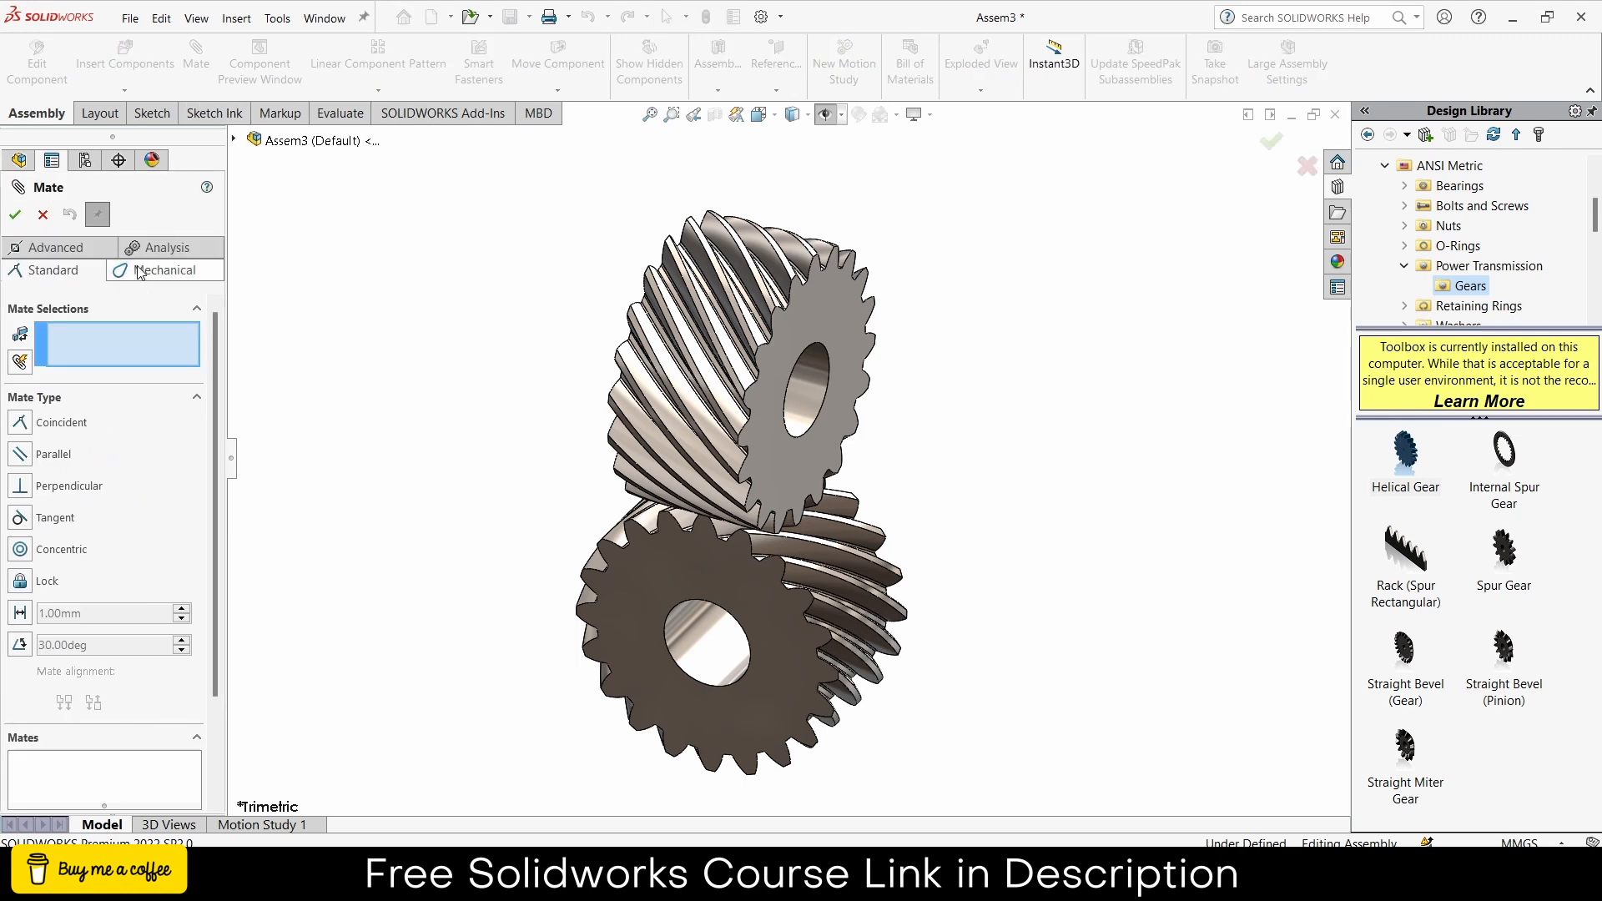
left_click(142, 274)
left_click(30, 509)
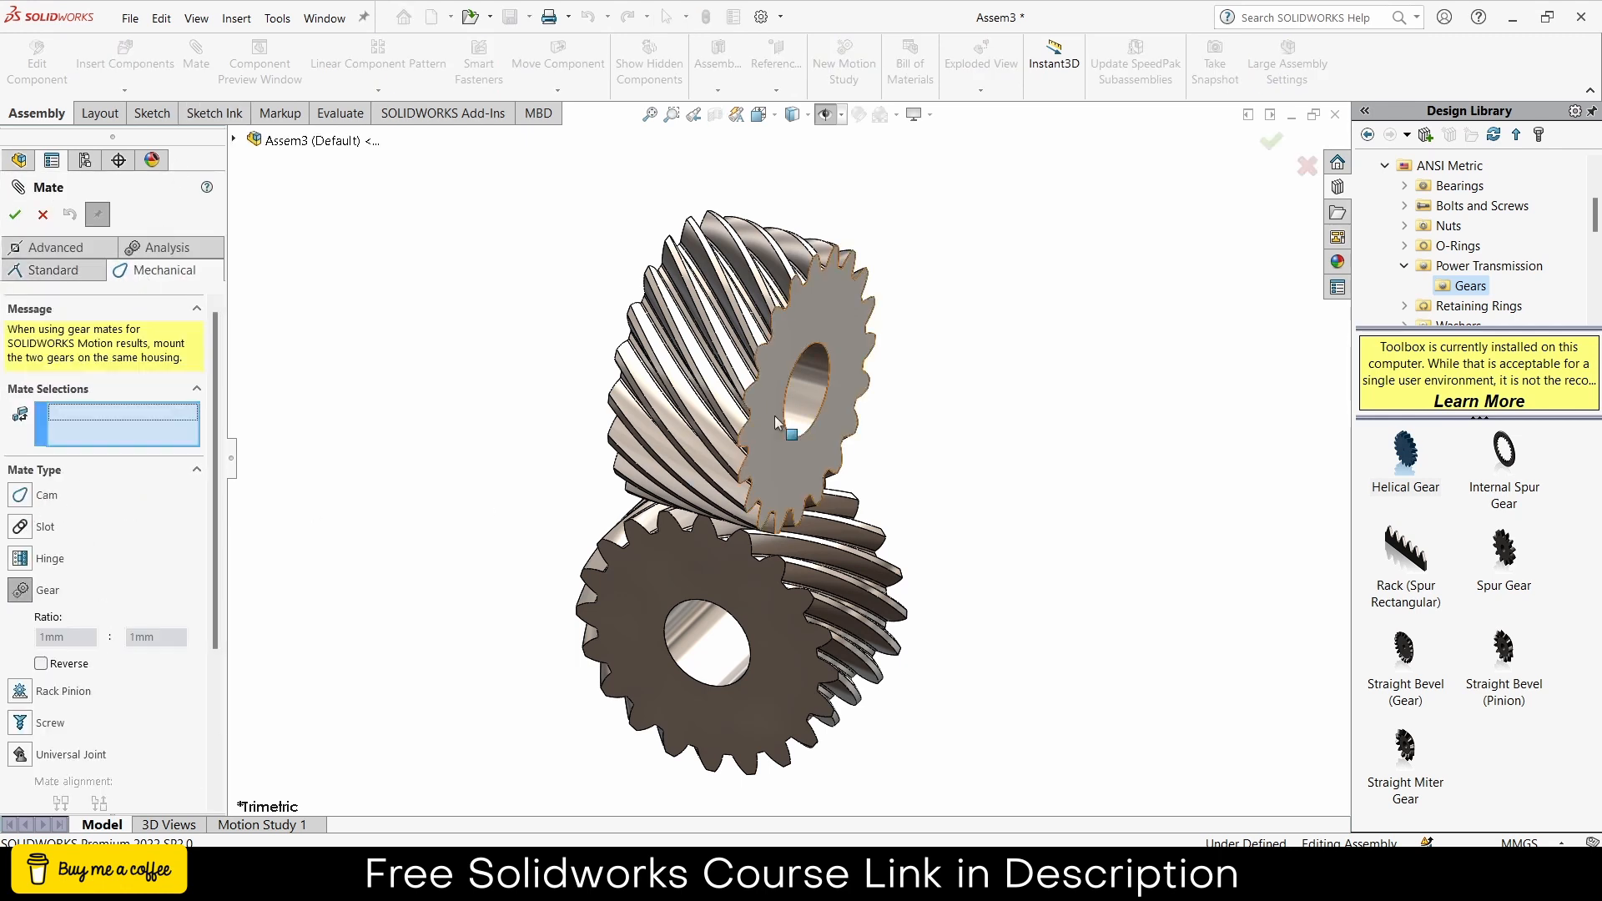
left_click(831, 397)
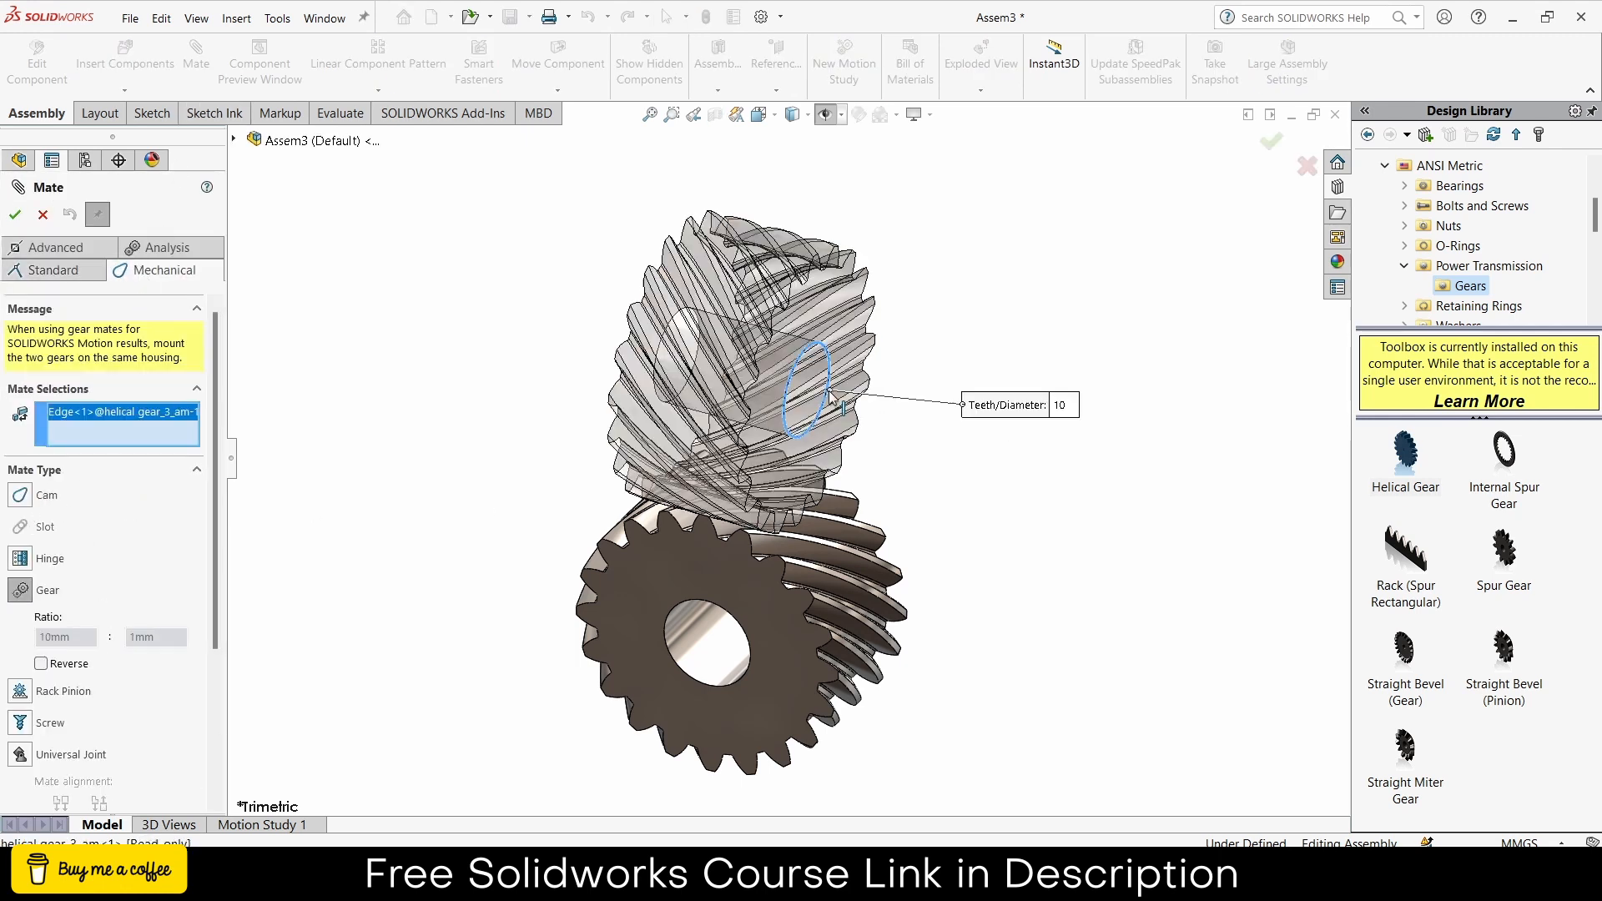
left_click(710, 680)
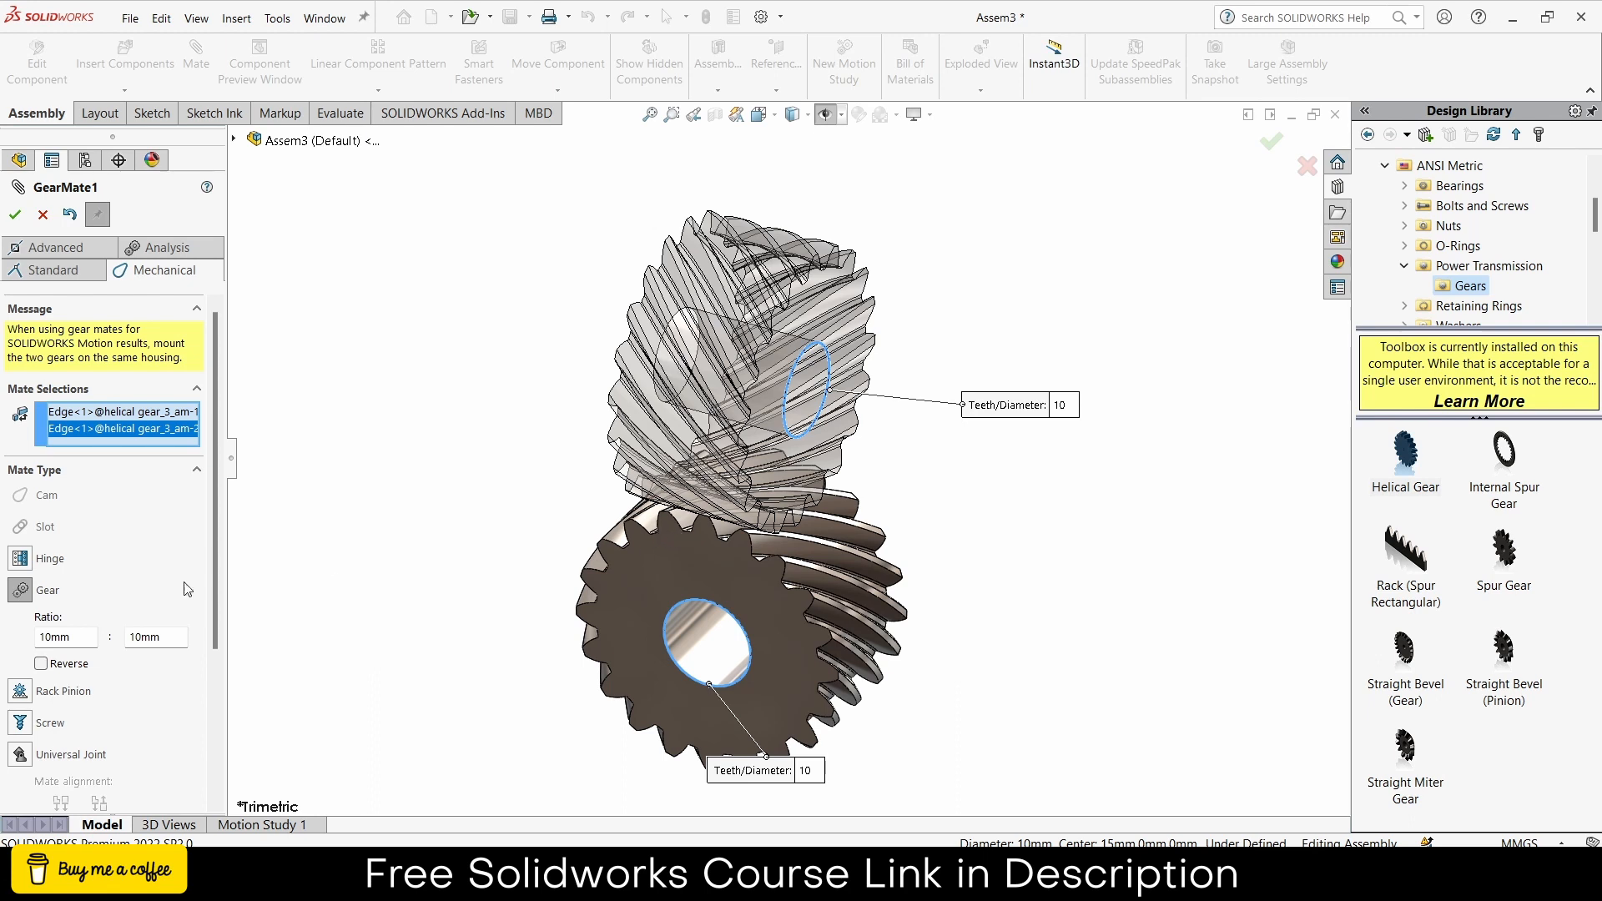
- Inspect the meshing teeth, reverse the gear mate's rotation direction, and finish mating
left_click_drag(738, 573, 781, 507)
scroll(744, 548, "down", 3)
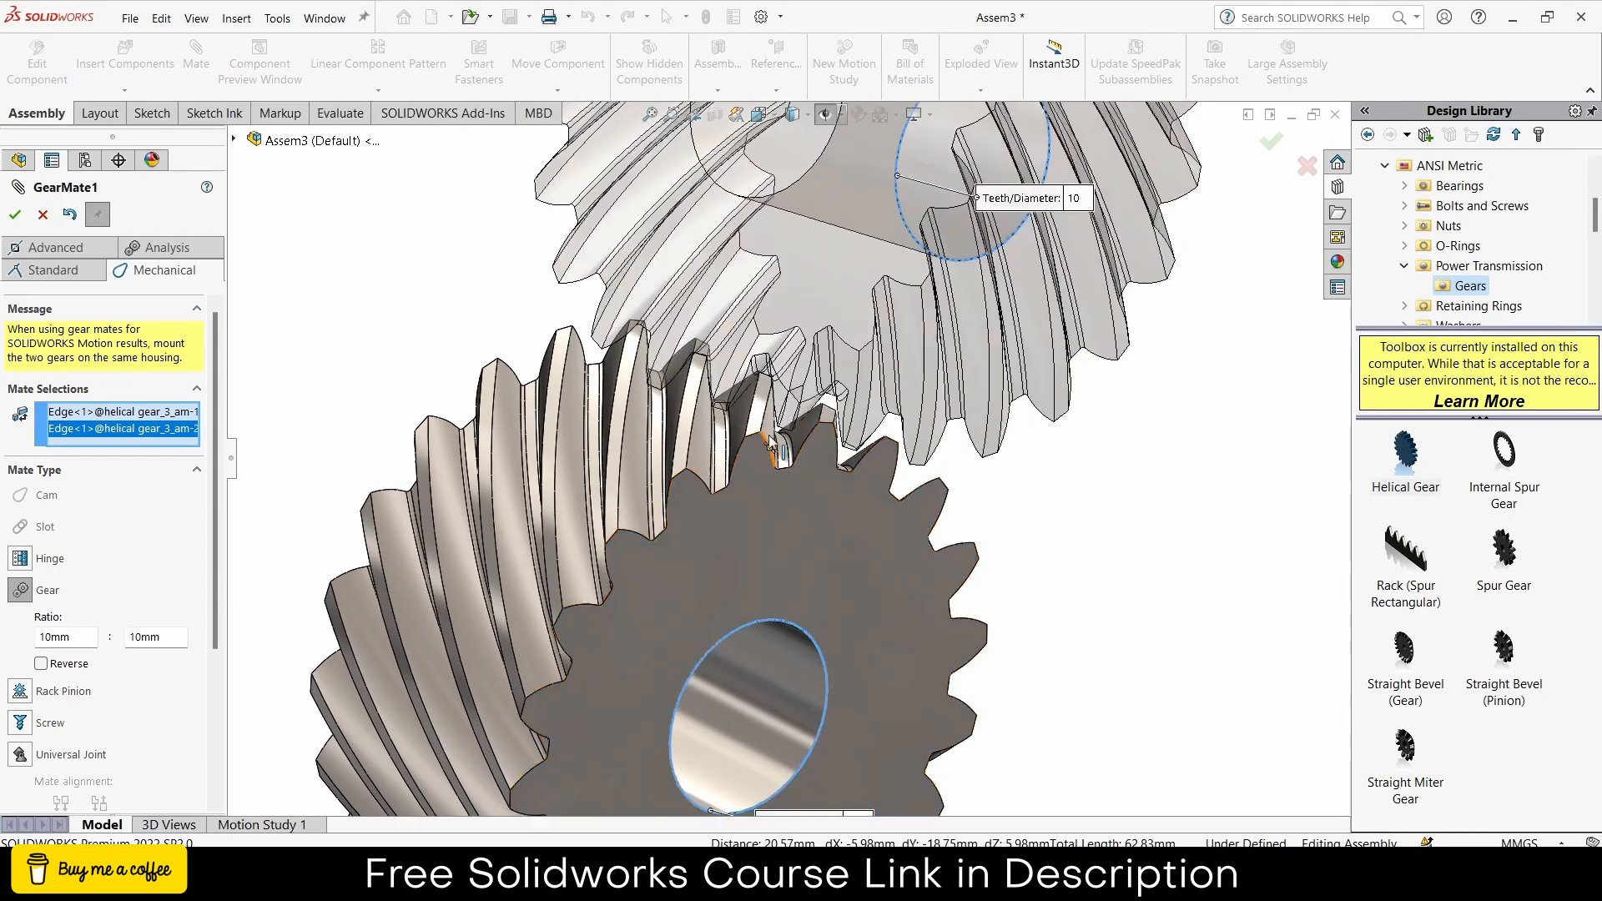
scroll(772, 442, "down", 6)
left_click_drag(758, 454, 748, 468)
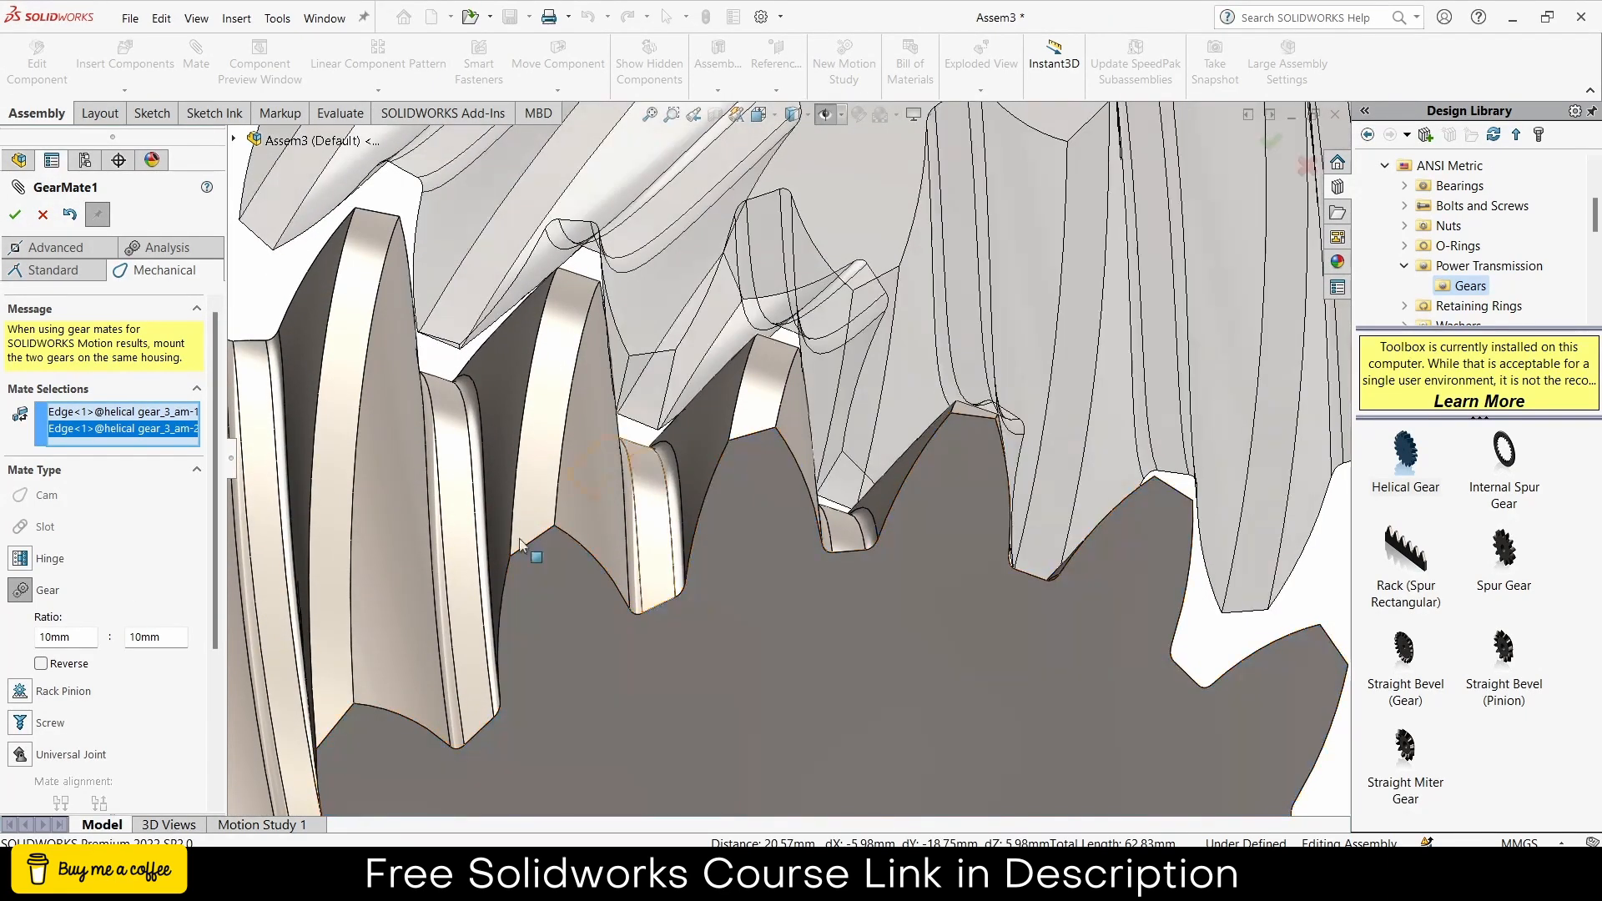
left_click(40, 663)
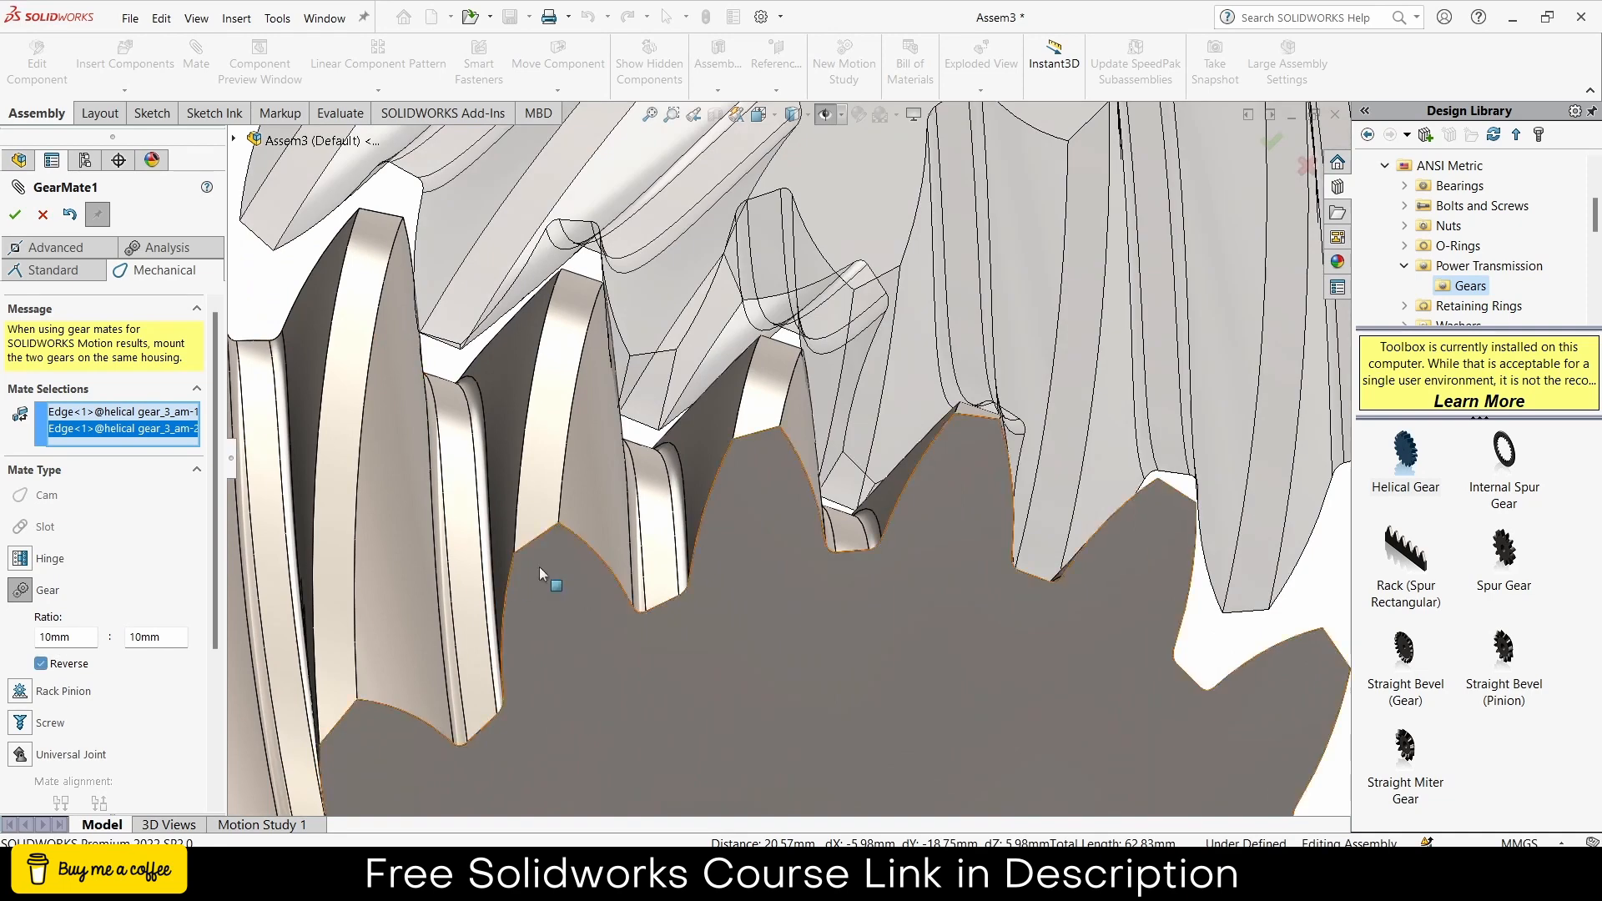
scroll(702, 548, "up", 6)
left_click_drag(764, 524, 847, 491)
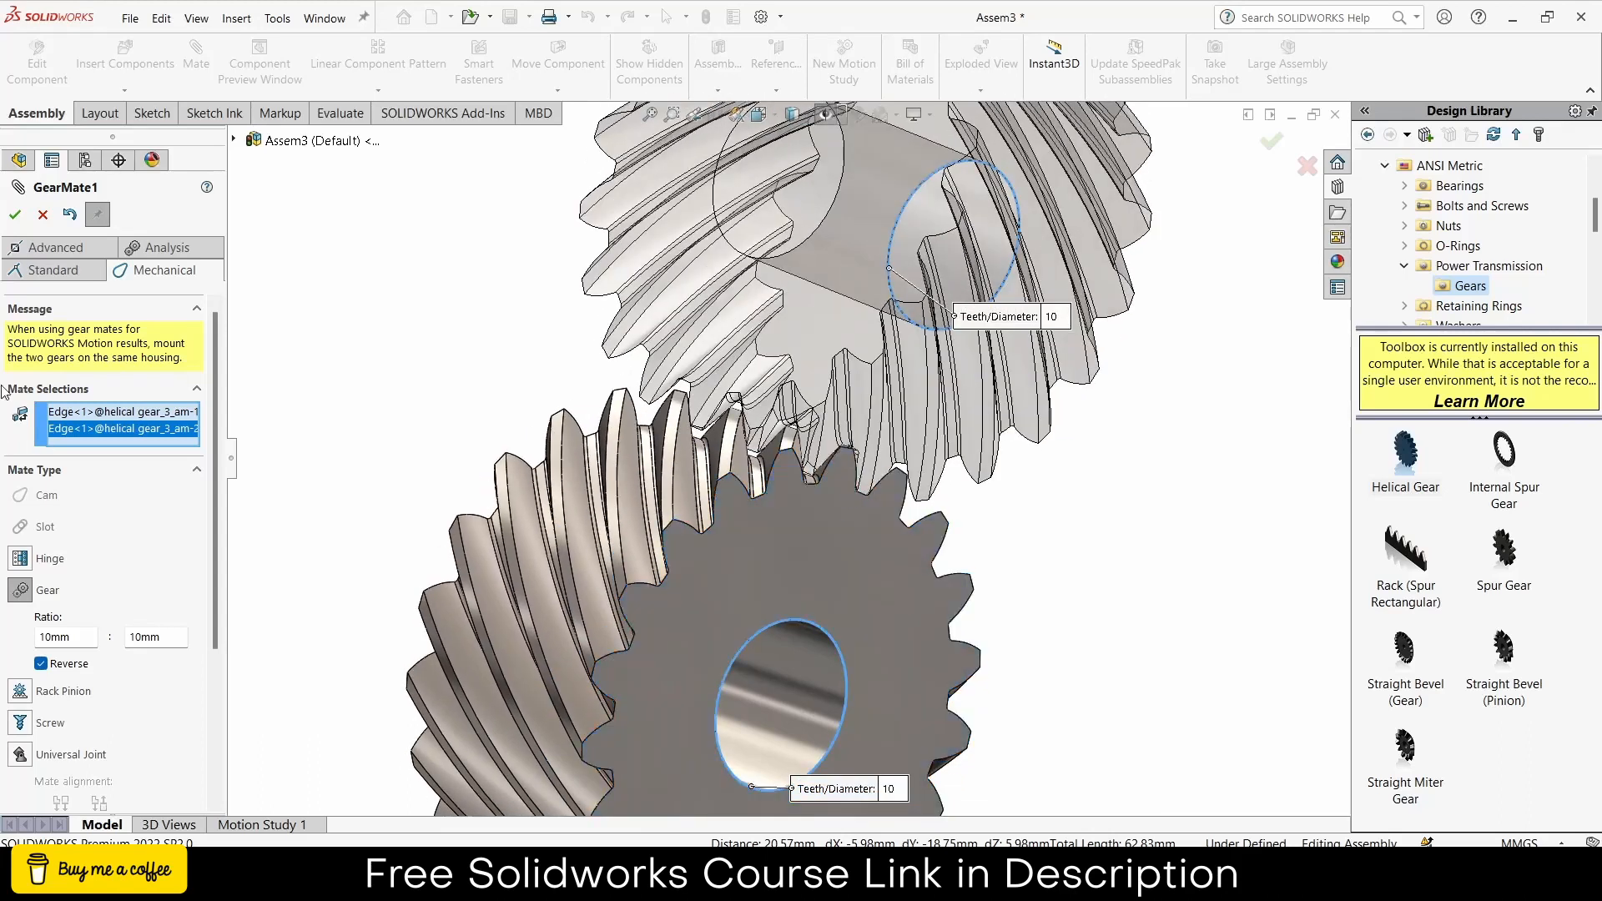
left_click(15, 214)
key("f")
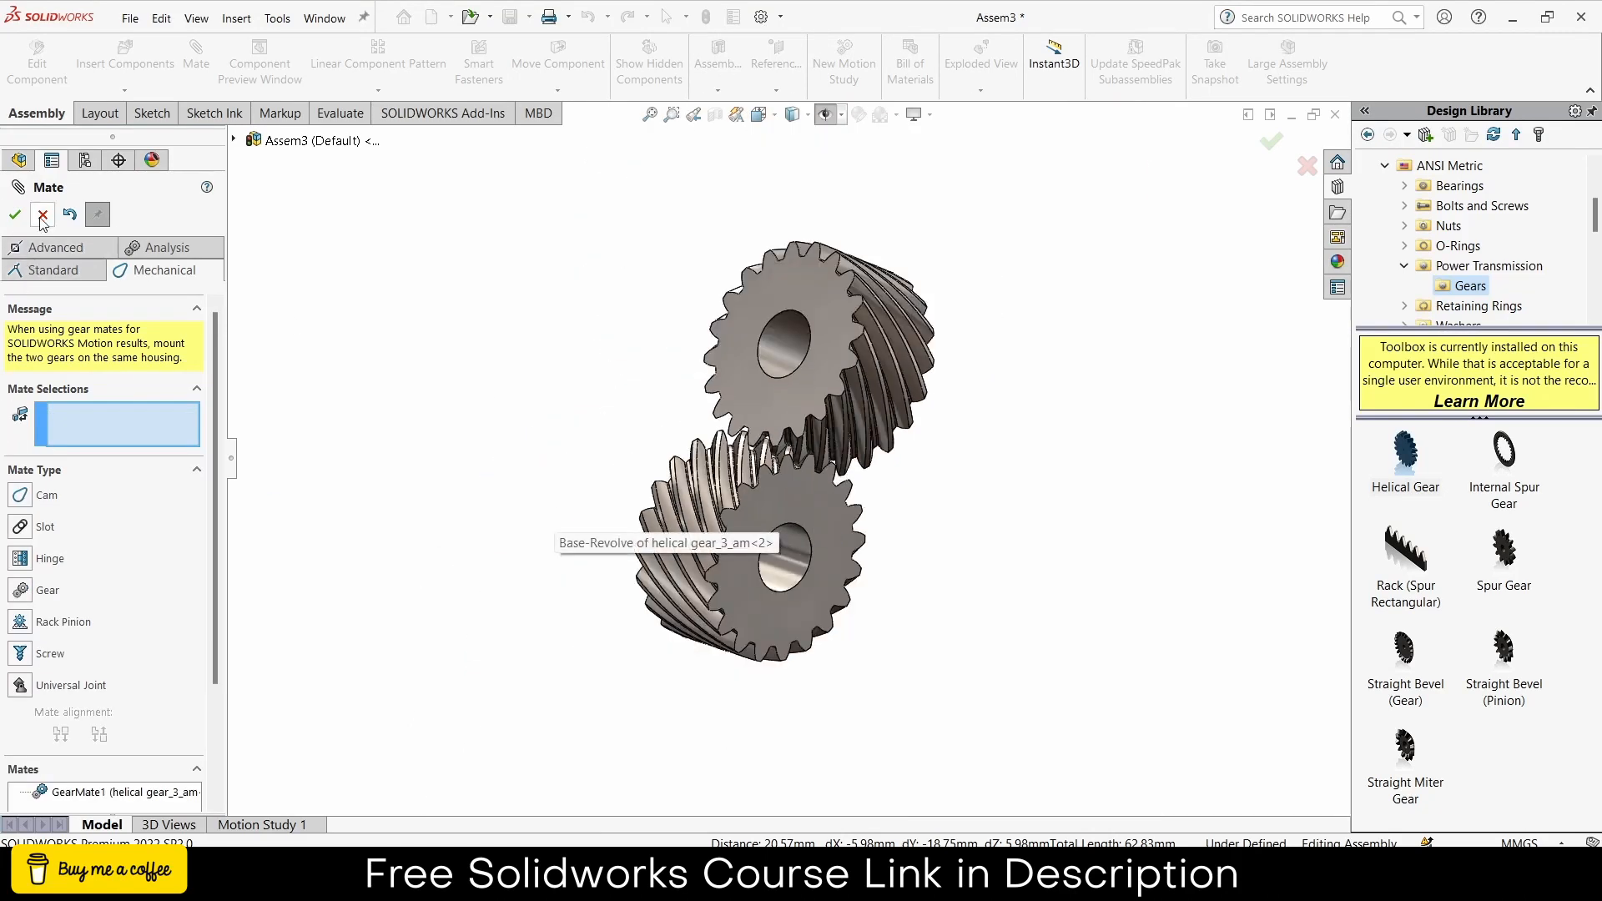
left_click(41, 217)
- Return the assembly view to the Trimetric orientation
middle_click_drag(492, 410, 580, 396)
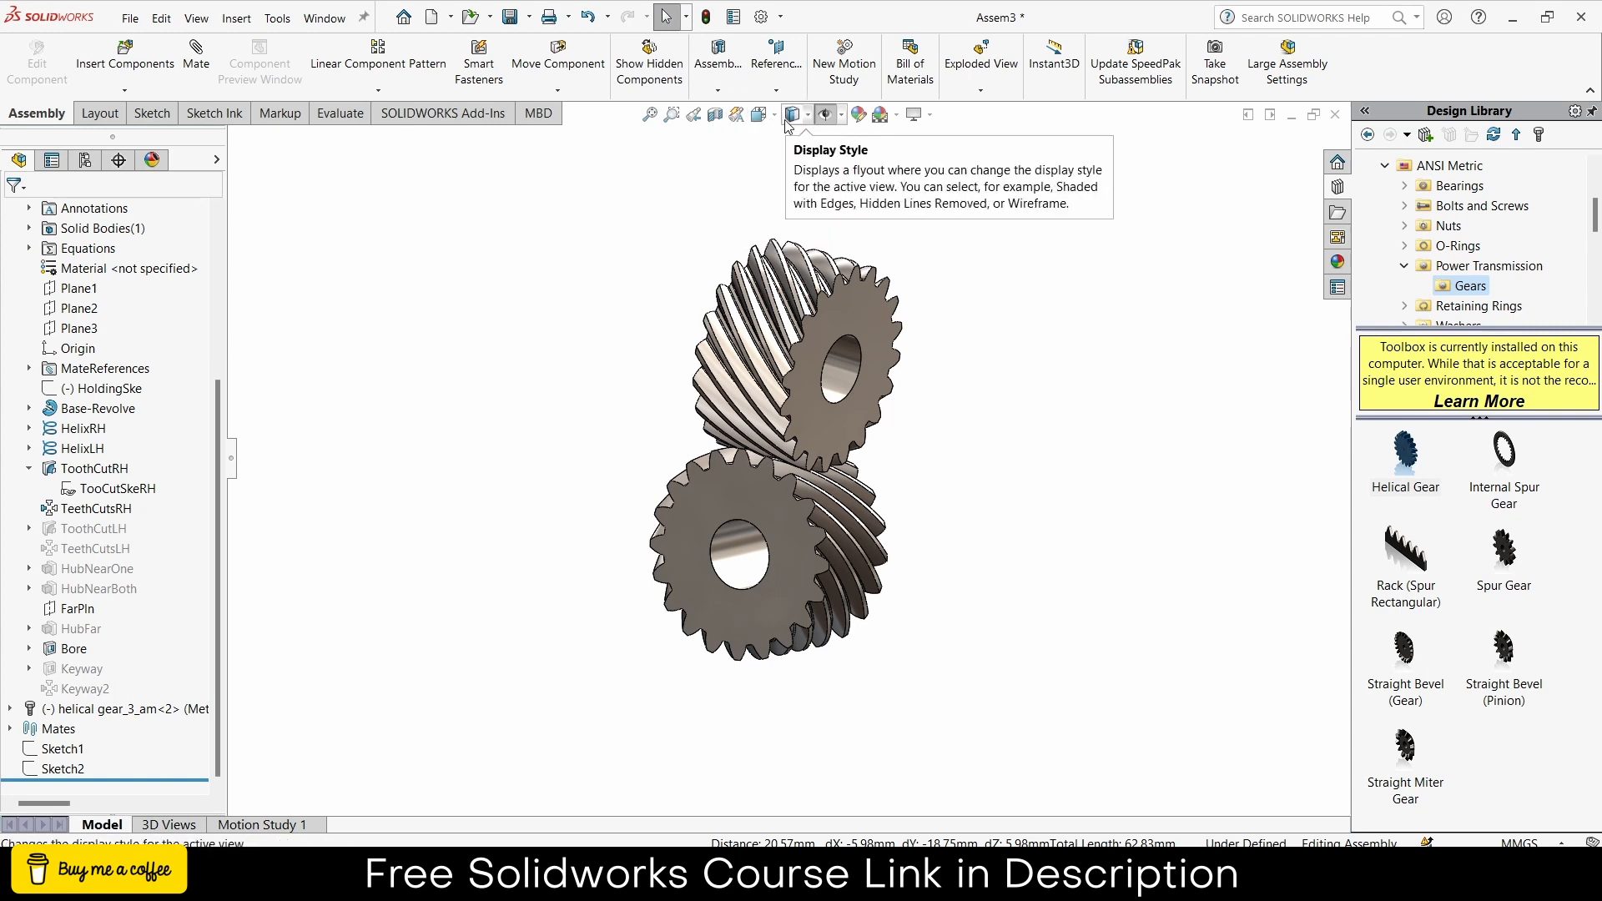
left_click(758, 115)
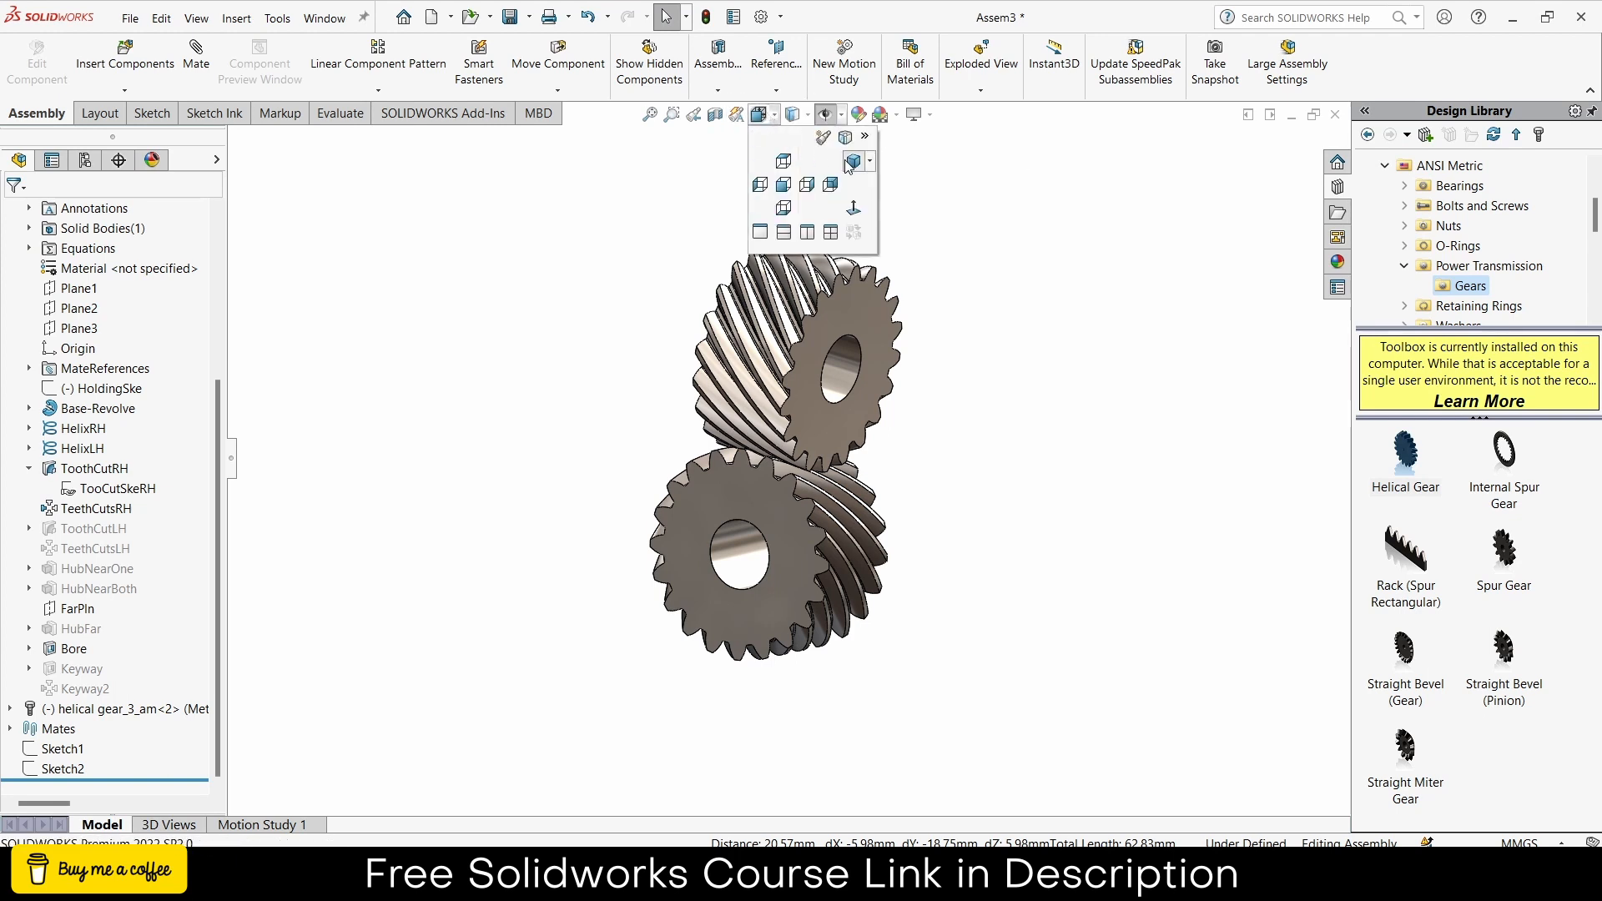
left_click(851, 163)
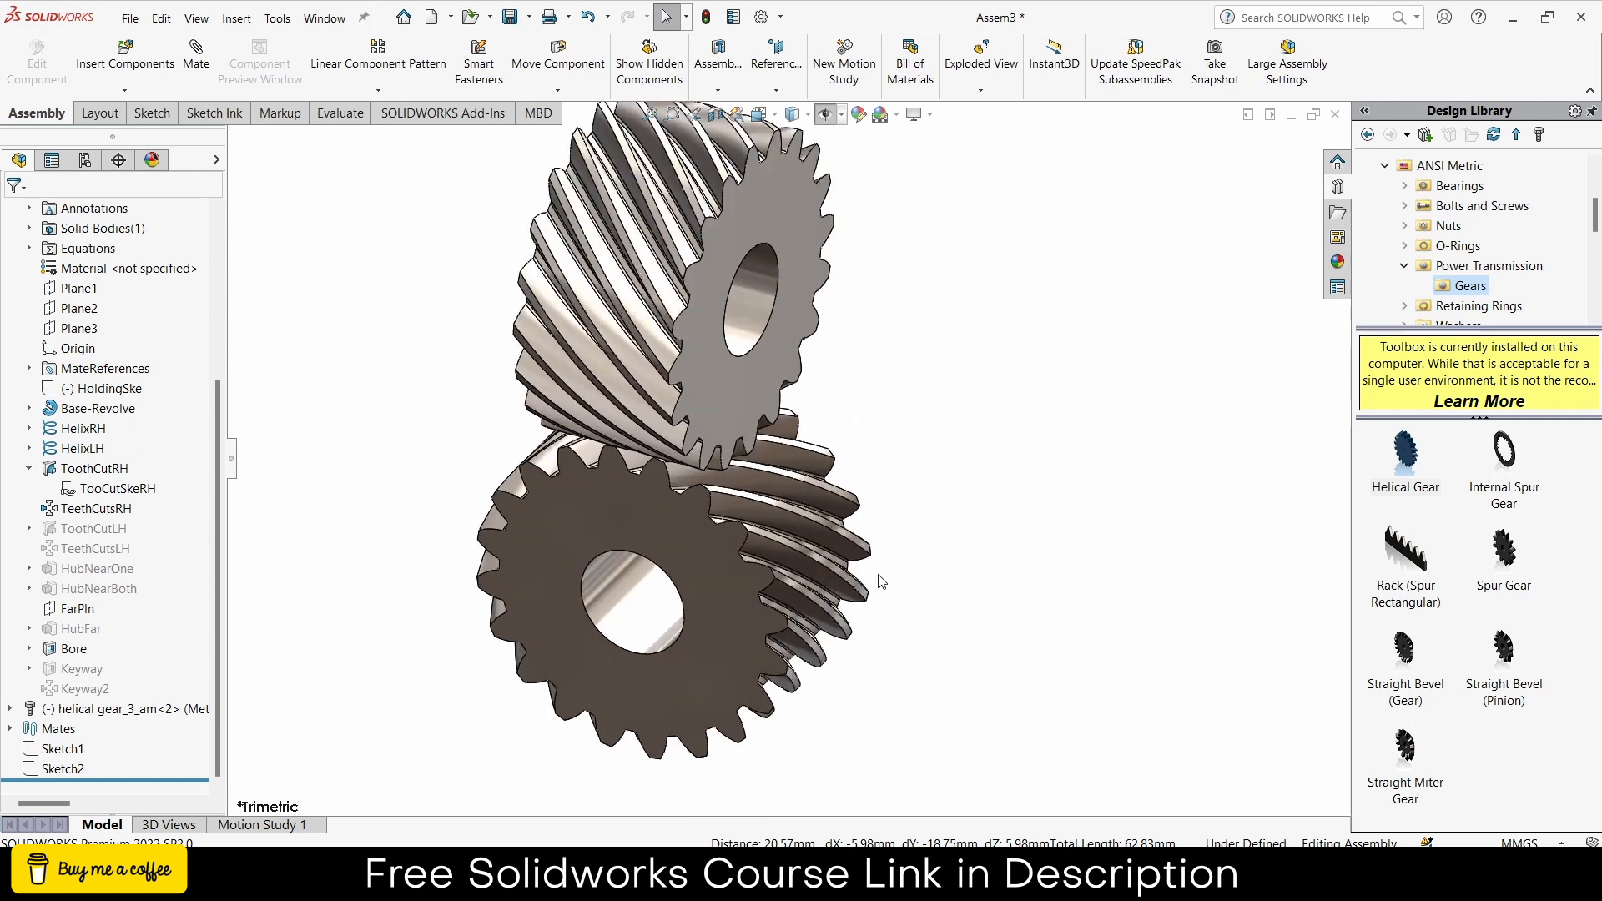
- Open Motion Study 1 and start a rotary motor on the lower gear's bore face
left_click(259, 824)
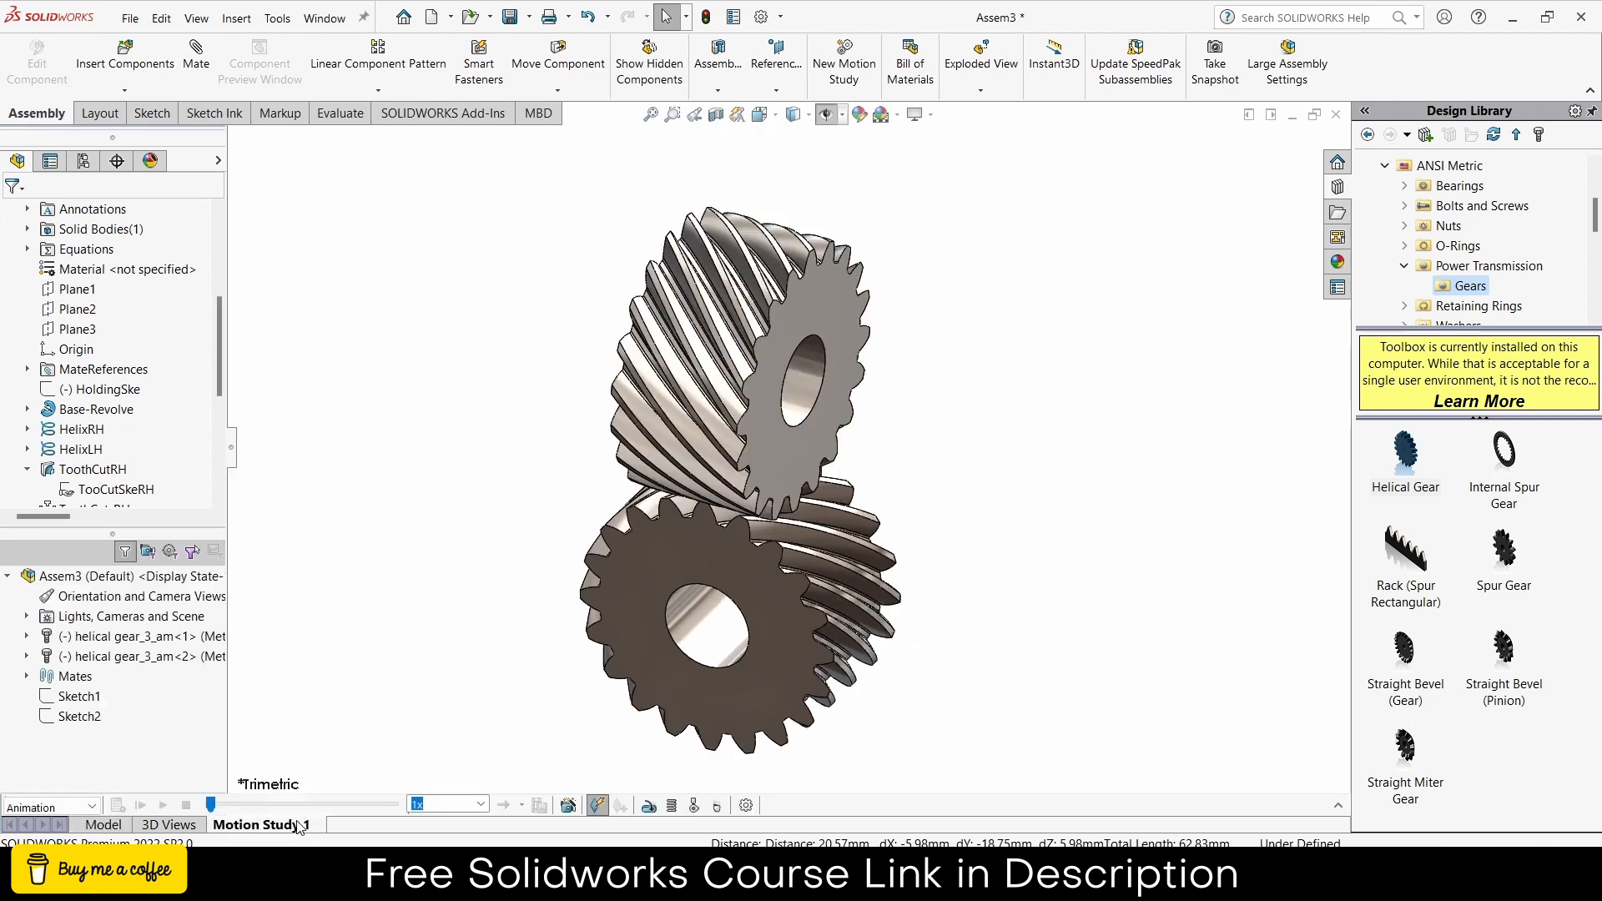
scroll(793, 692, "up", 1)
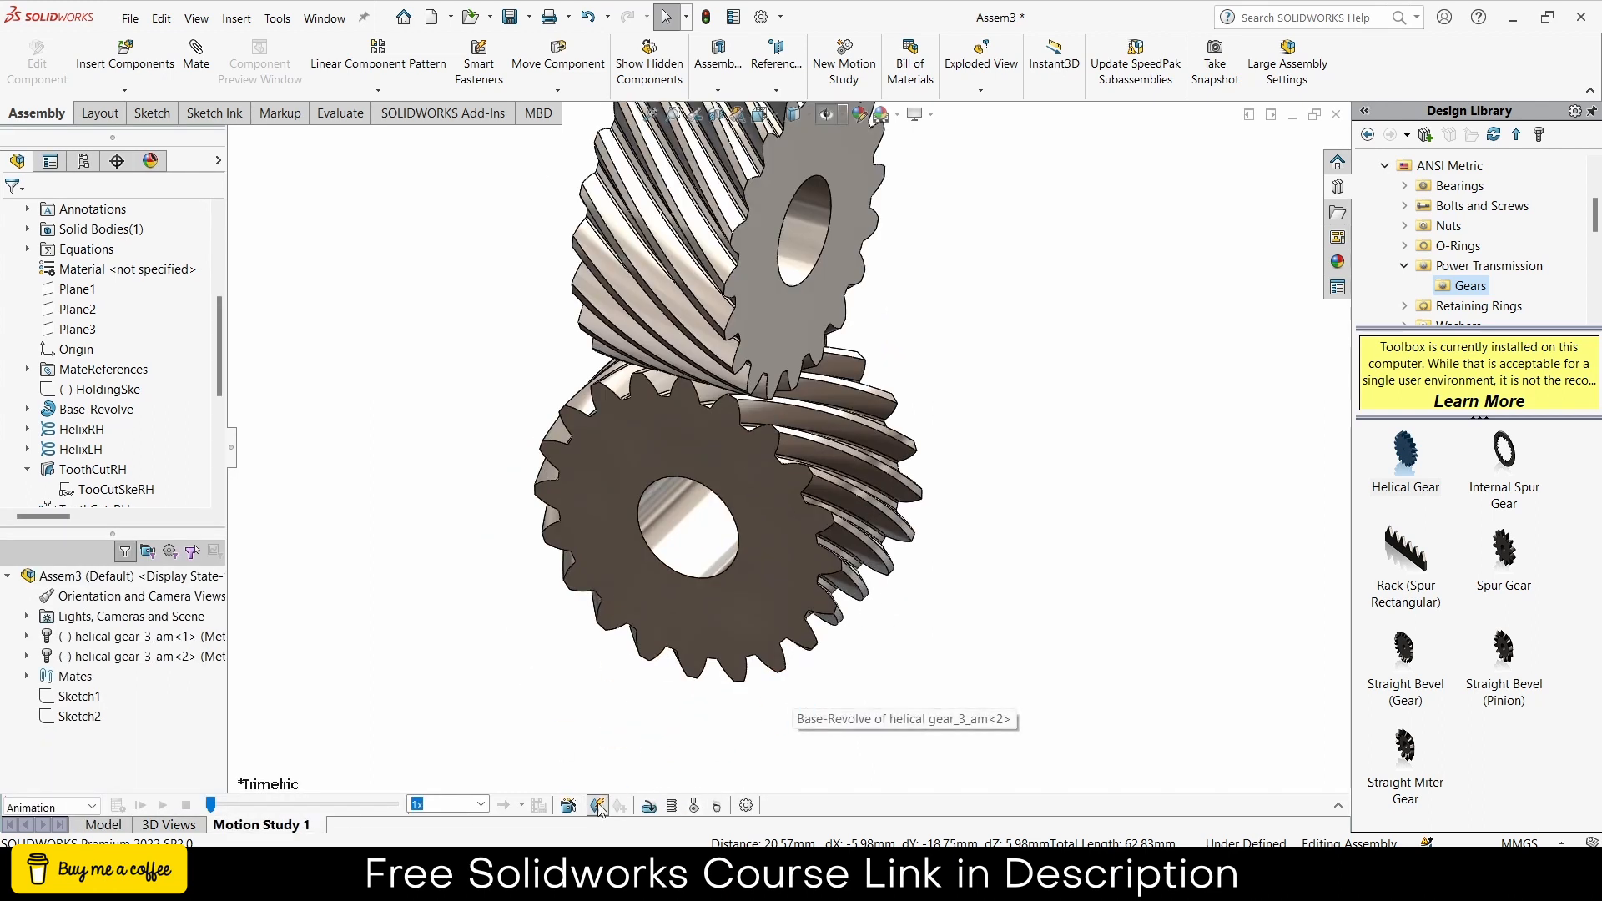
left_click(649, 805)
left_click(692, 532)
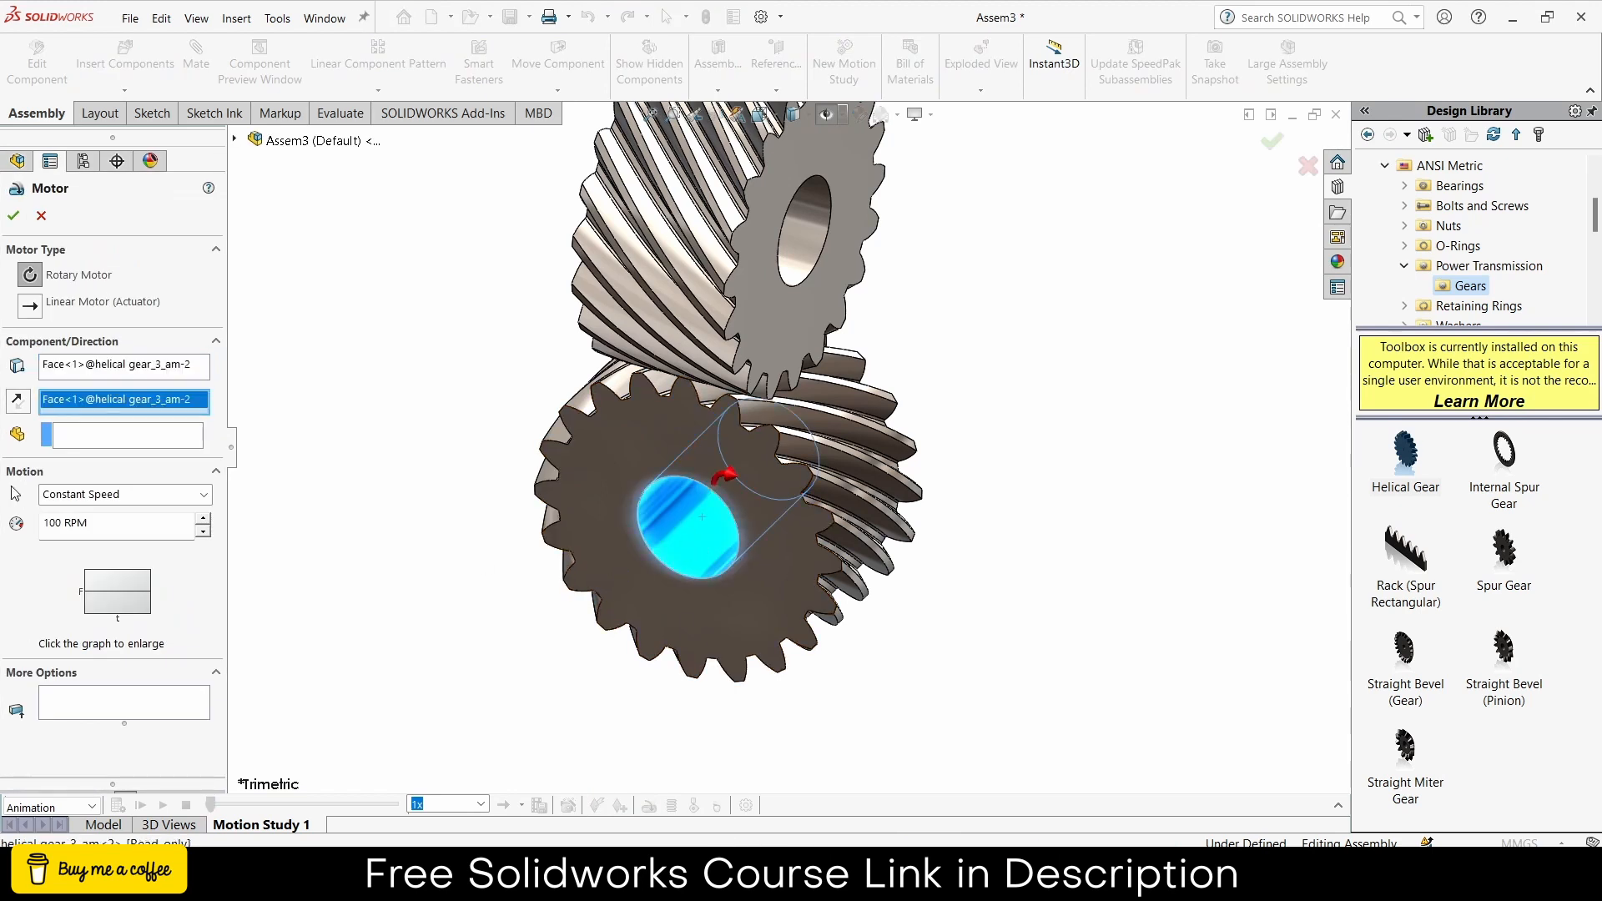
- Set the rotary motor to Distance motion of 360 degrees, starting at 0 s and lasting 5 s, and accept it
left_click(118, 501)
left_click(115, 532)
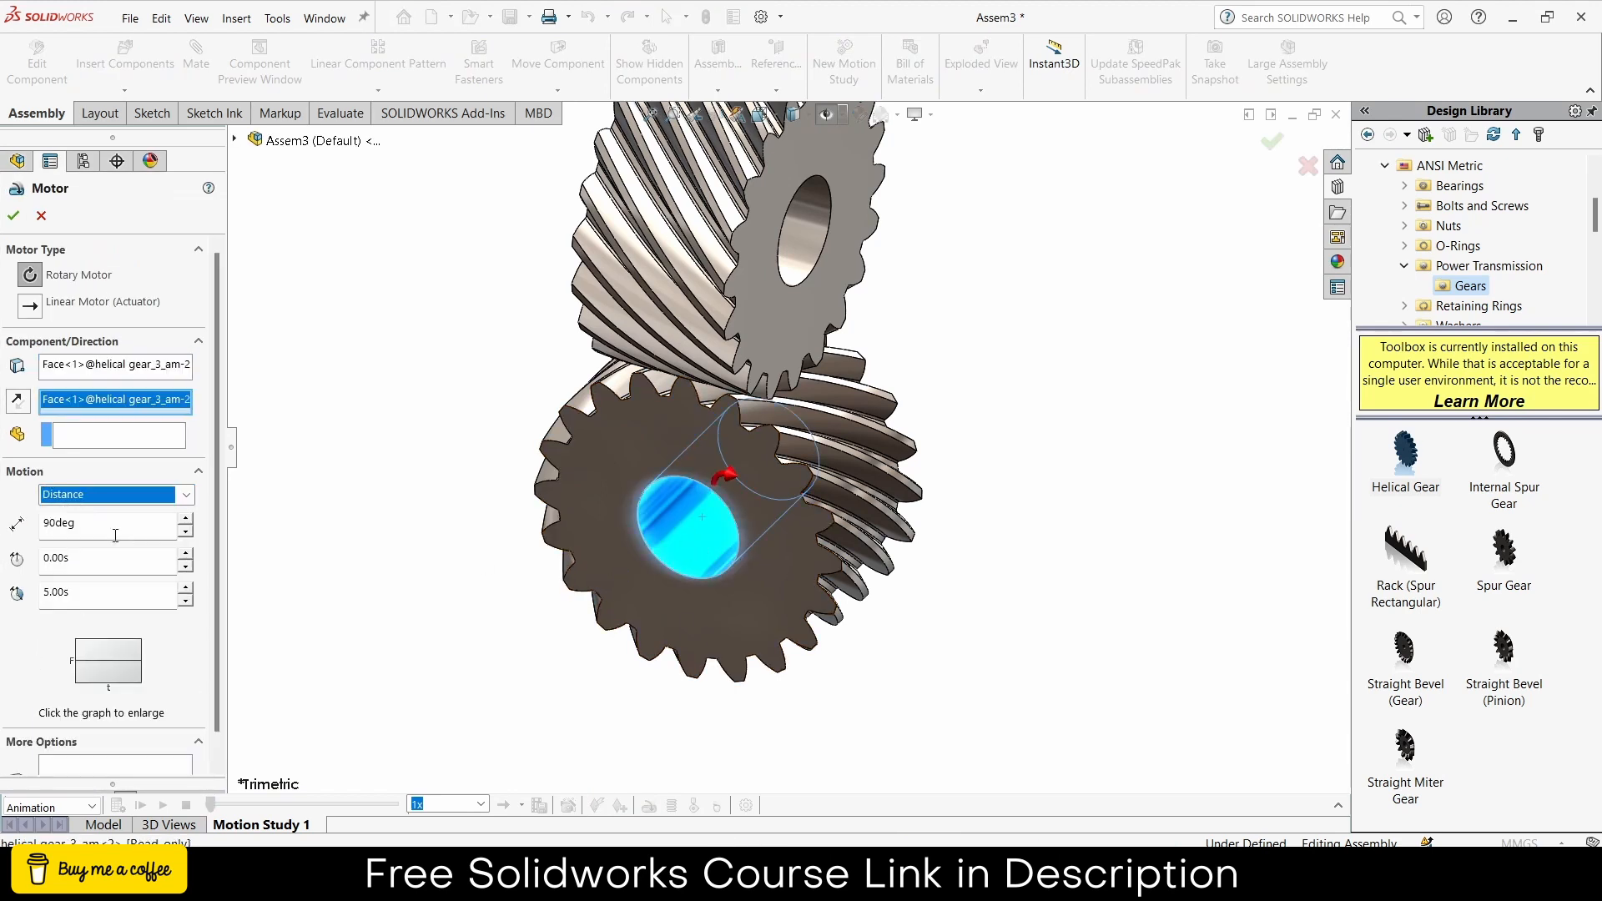
double_click(110, 534)
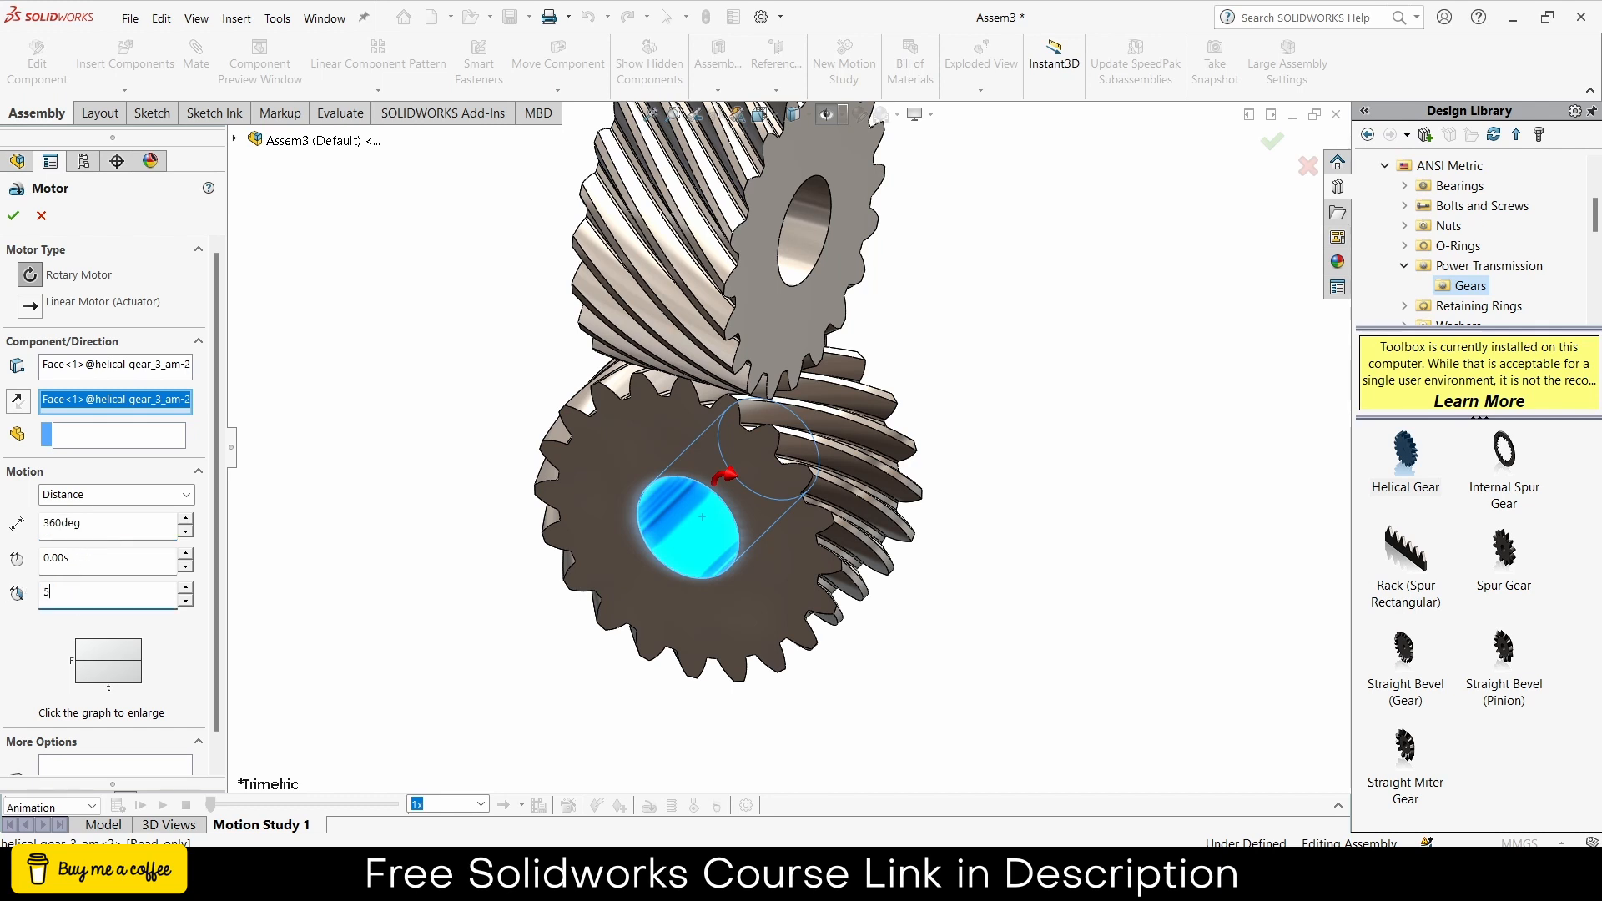
scroll(648, 519, "up", 4)
scroll(866, 255, "down", 3)
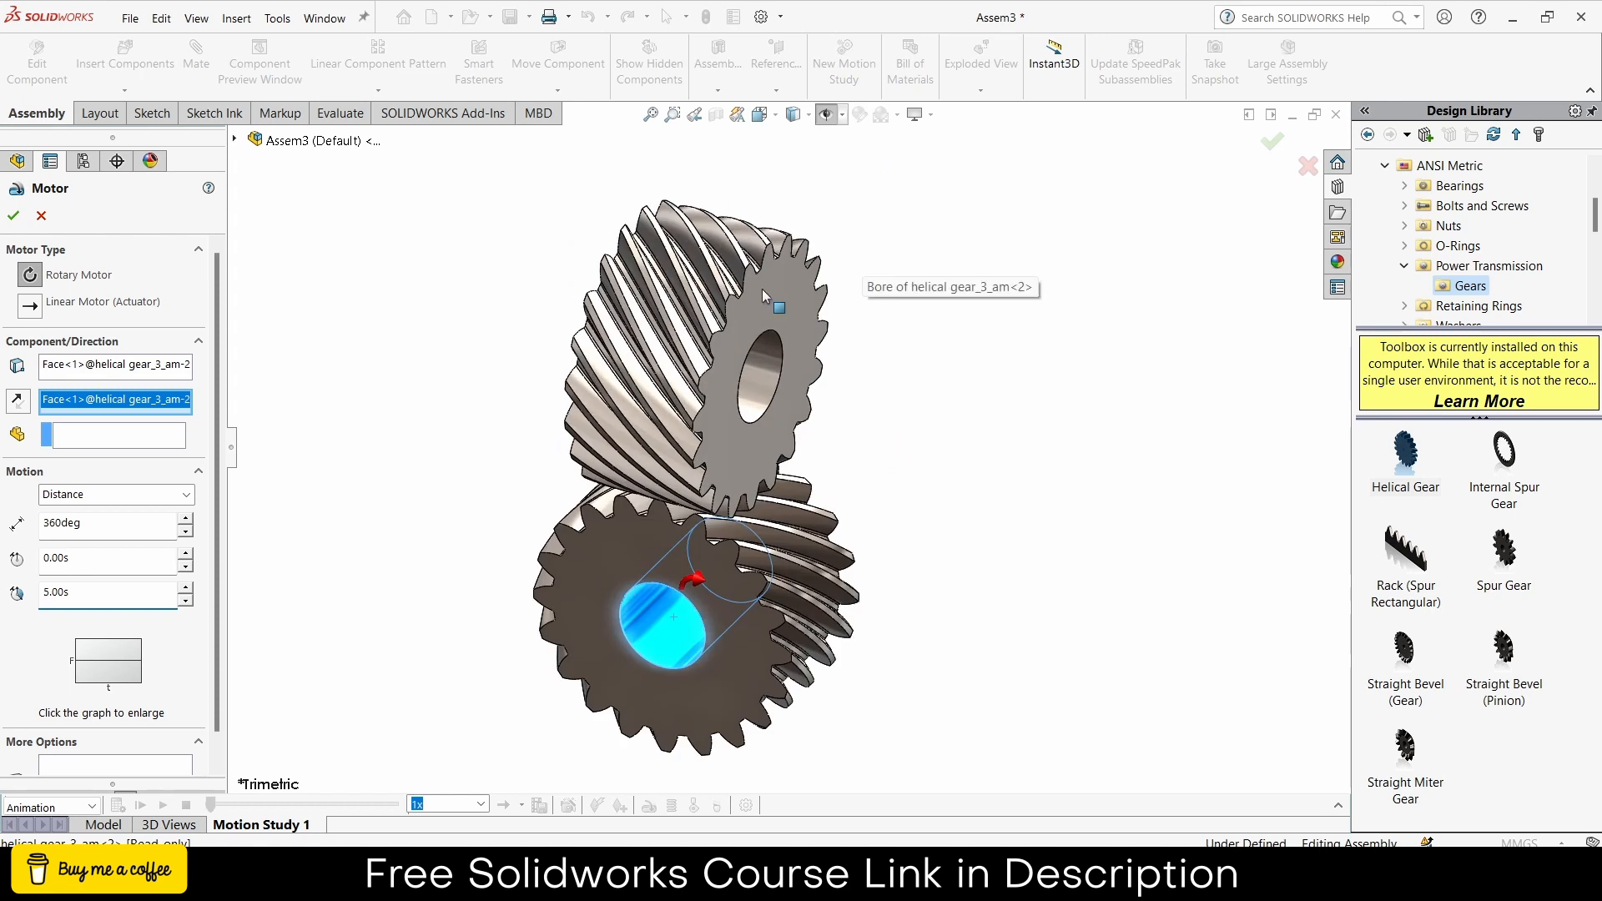
left_click(13, 217)
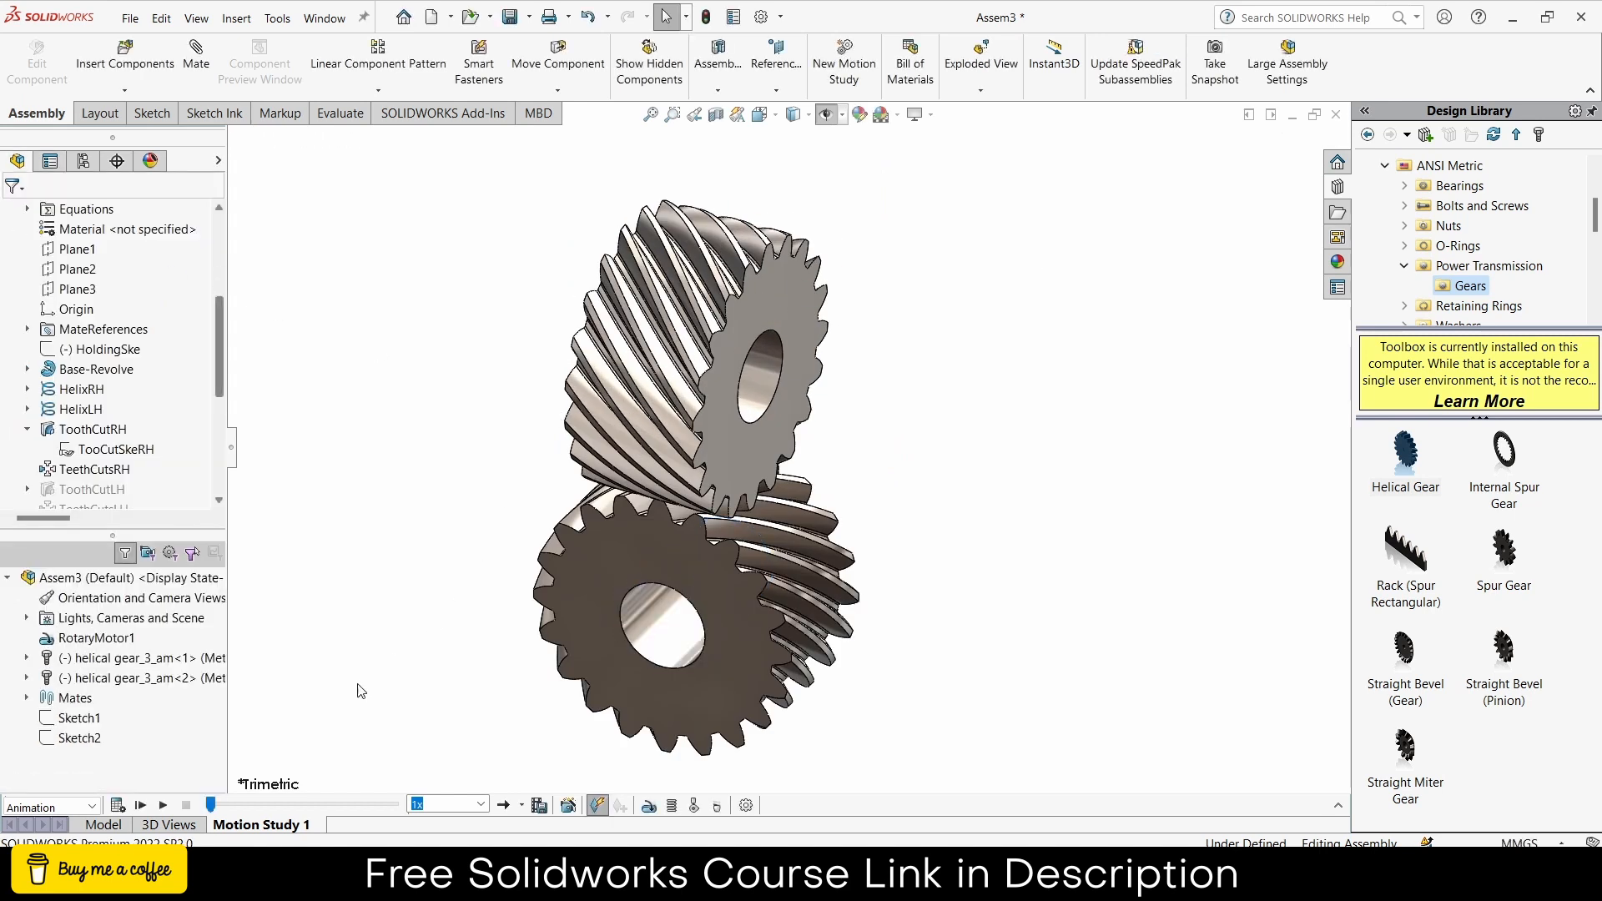
- Try a transparent display for the upper gear and restore its opaque appearance
right_click(717, 442)
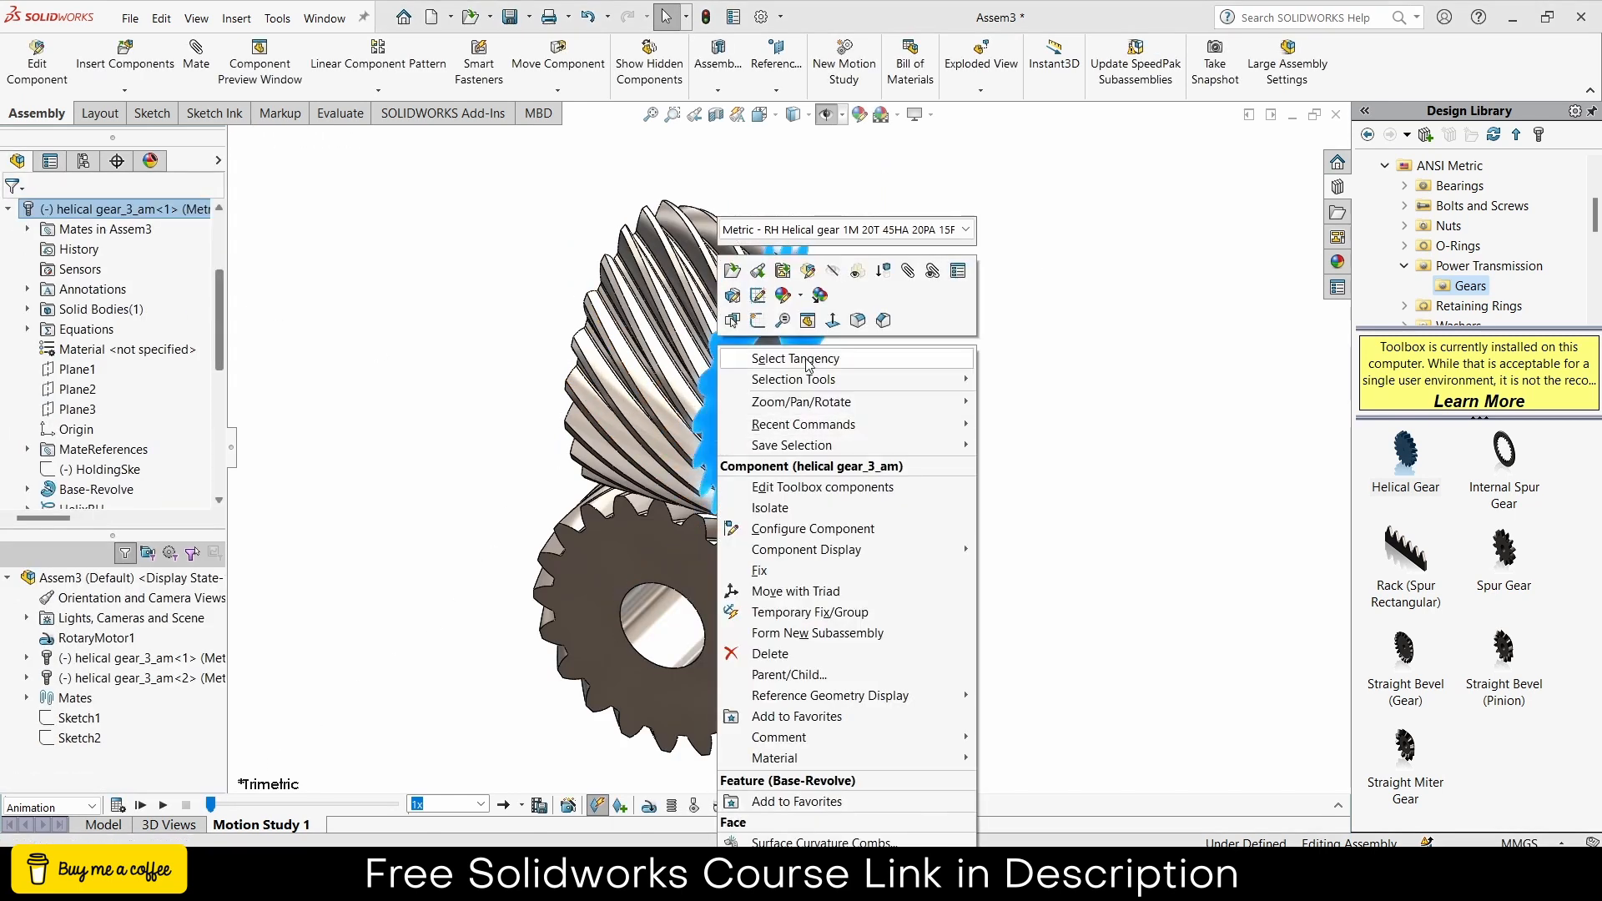
left_click(857, 271)
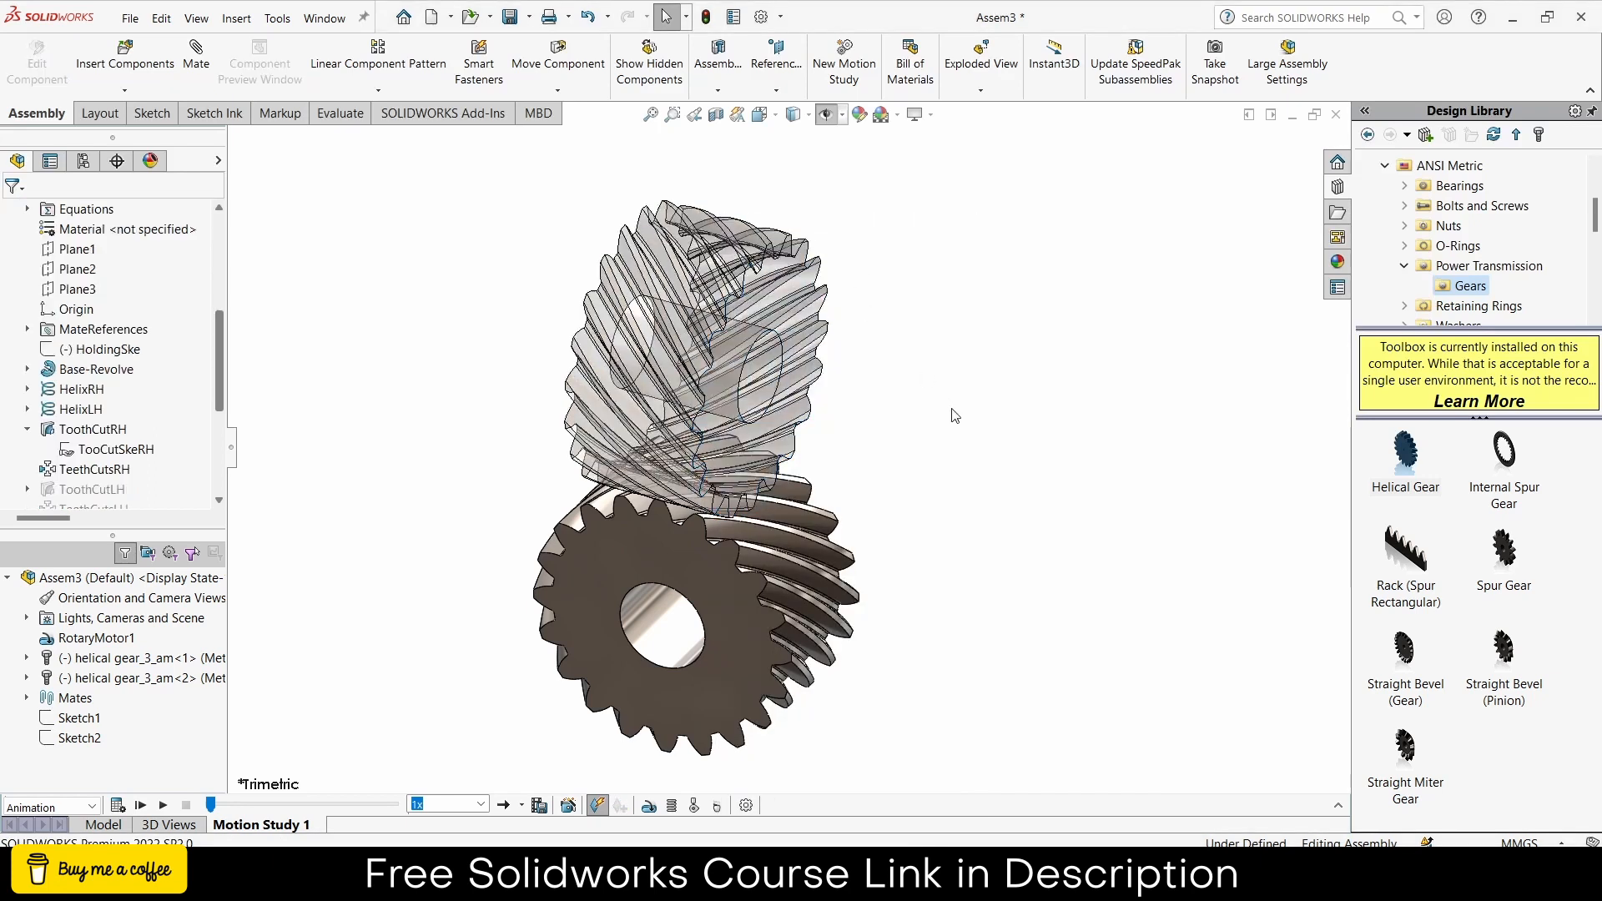
right_click(711, 345)
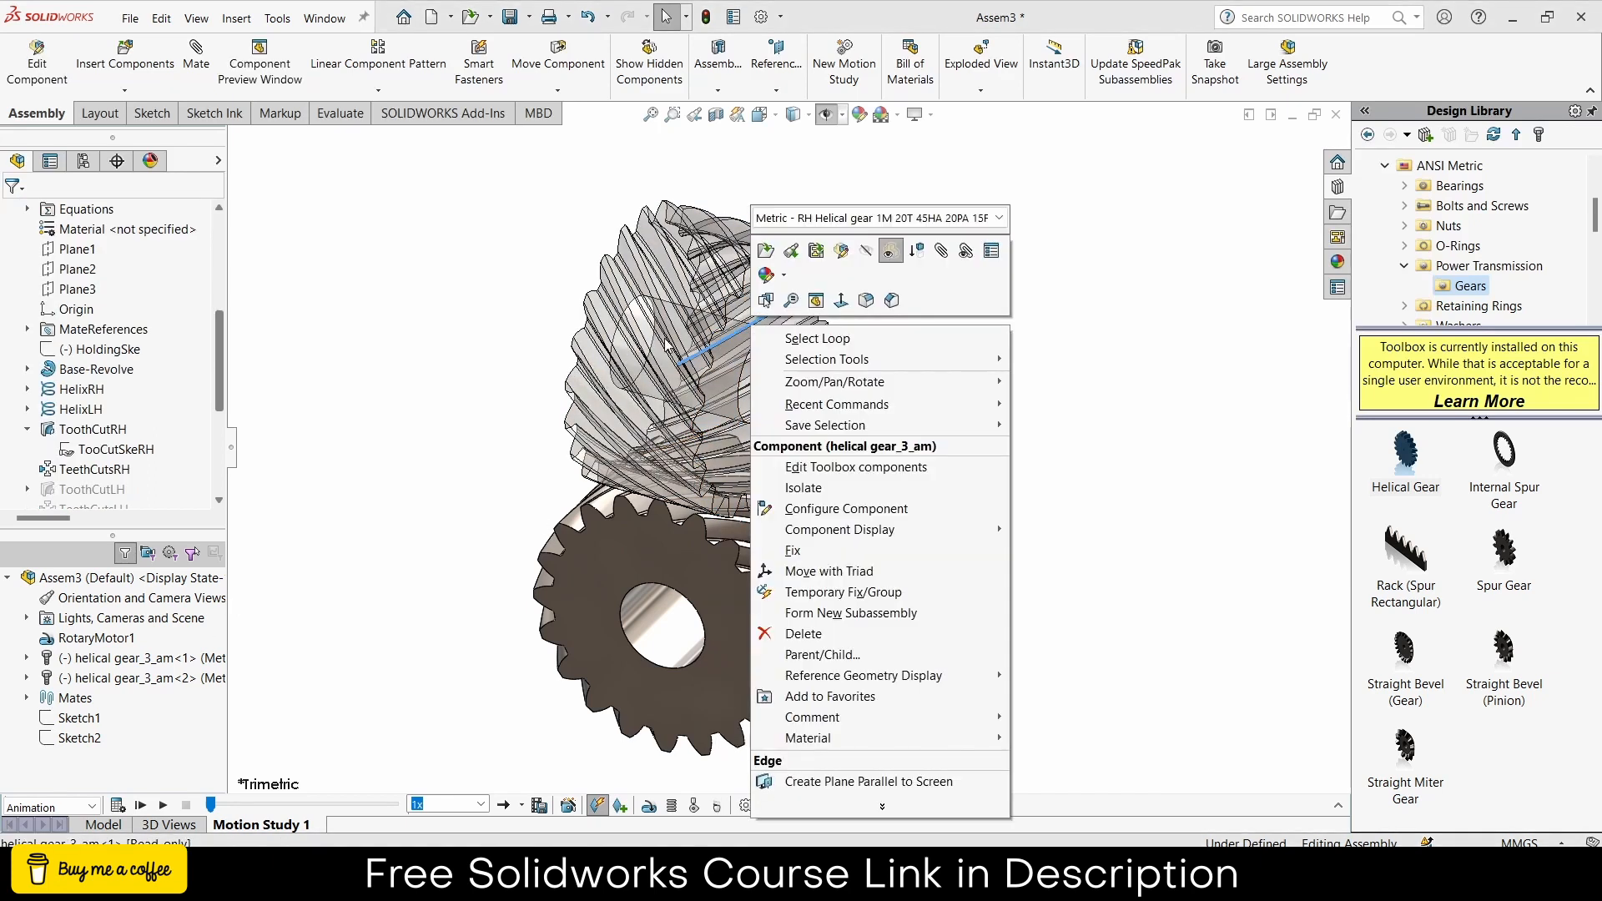
left_click(890, 251)
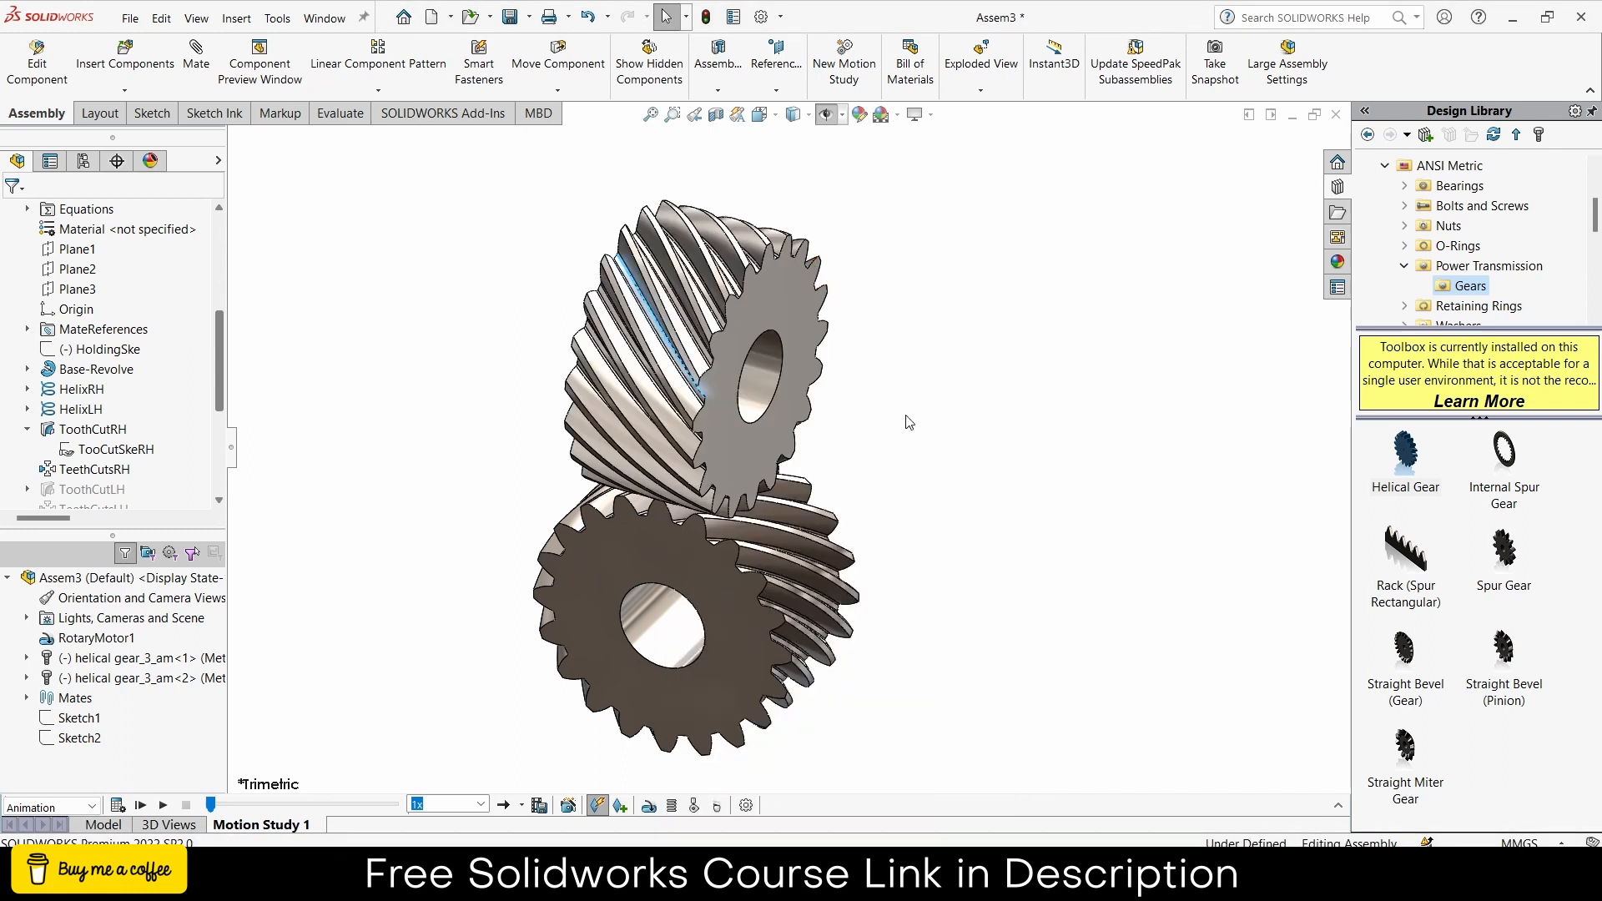
- Set the motion study's animation rate to 30 frames per second
scroll(719, 458, "down", 3)
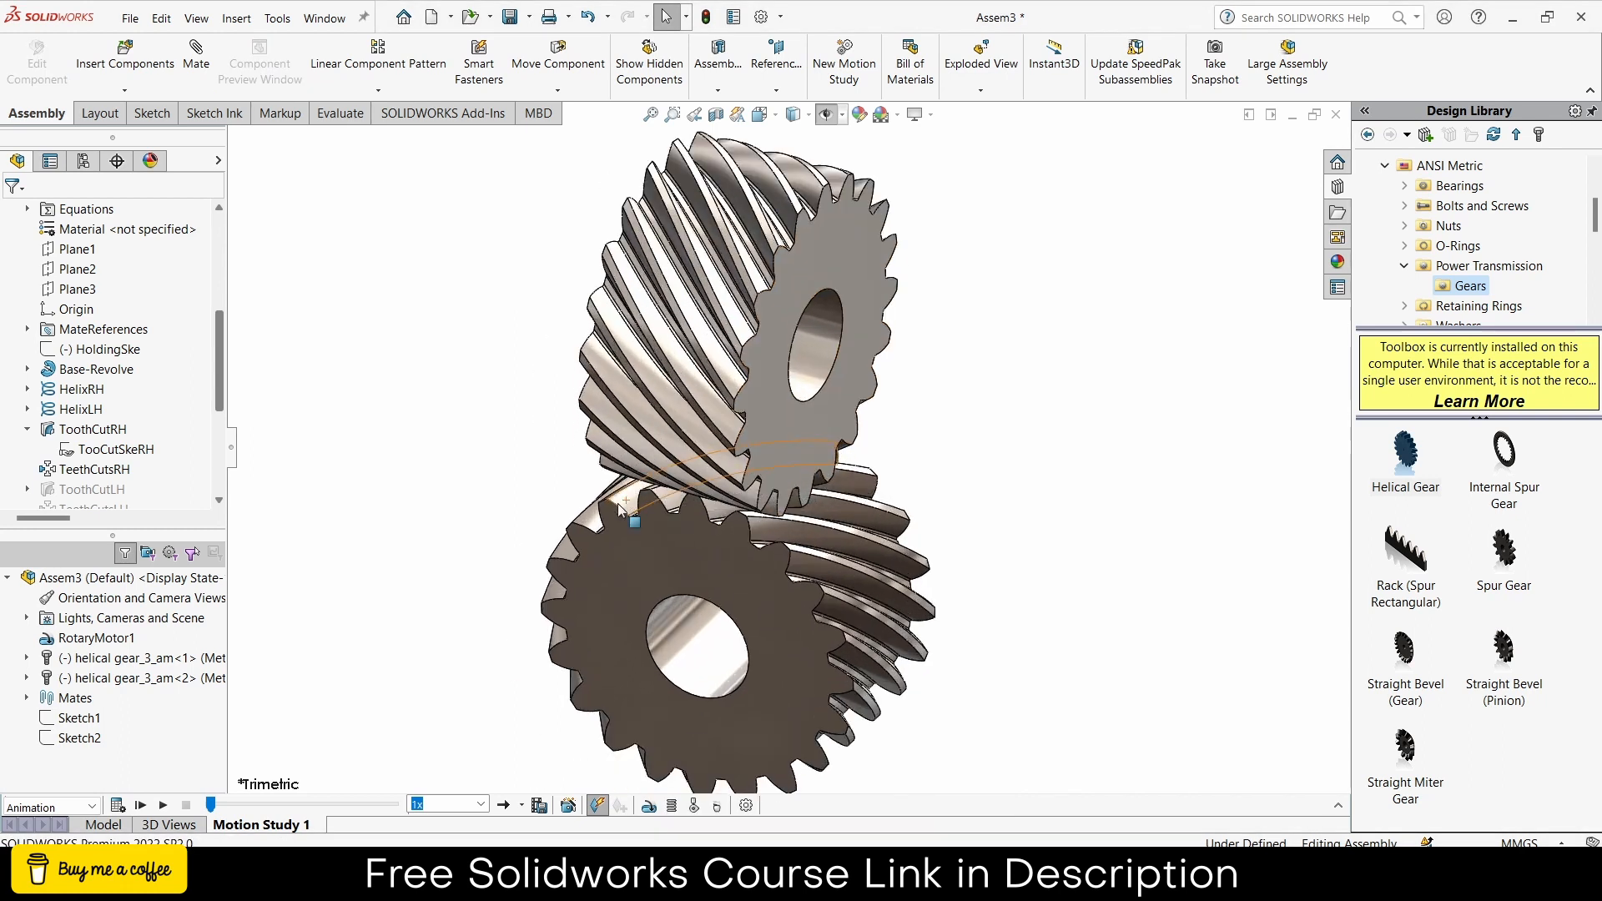
scroll(621, 510, "up", 2)
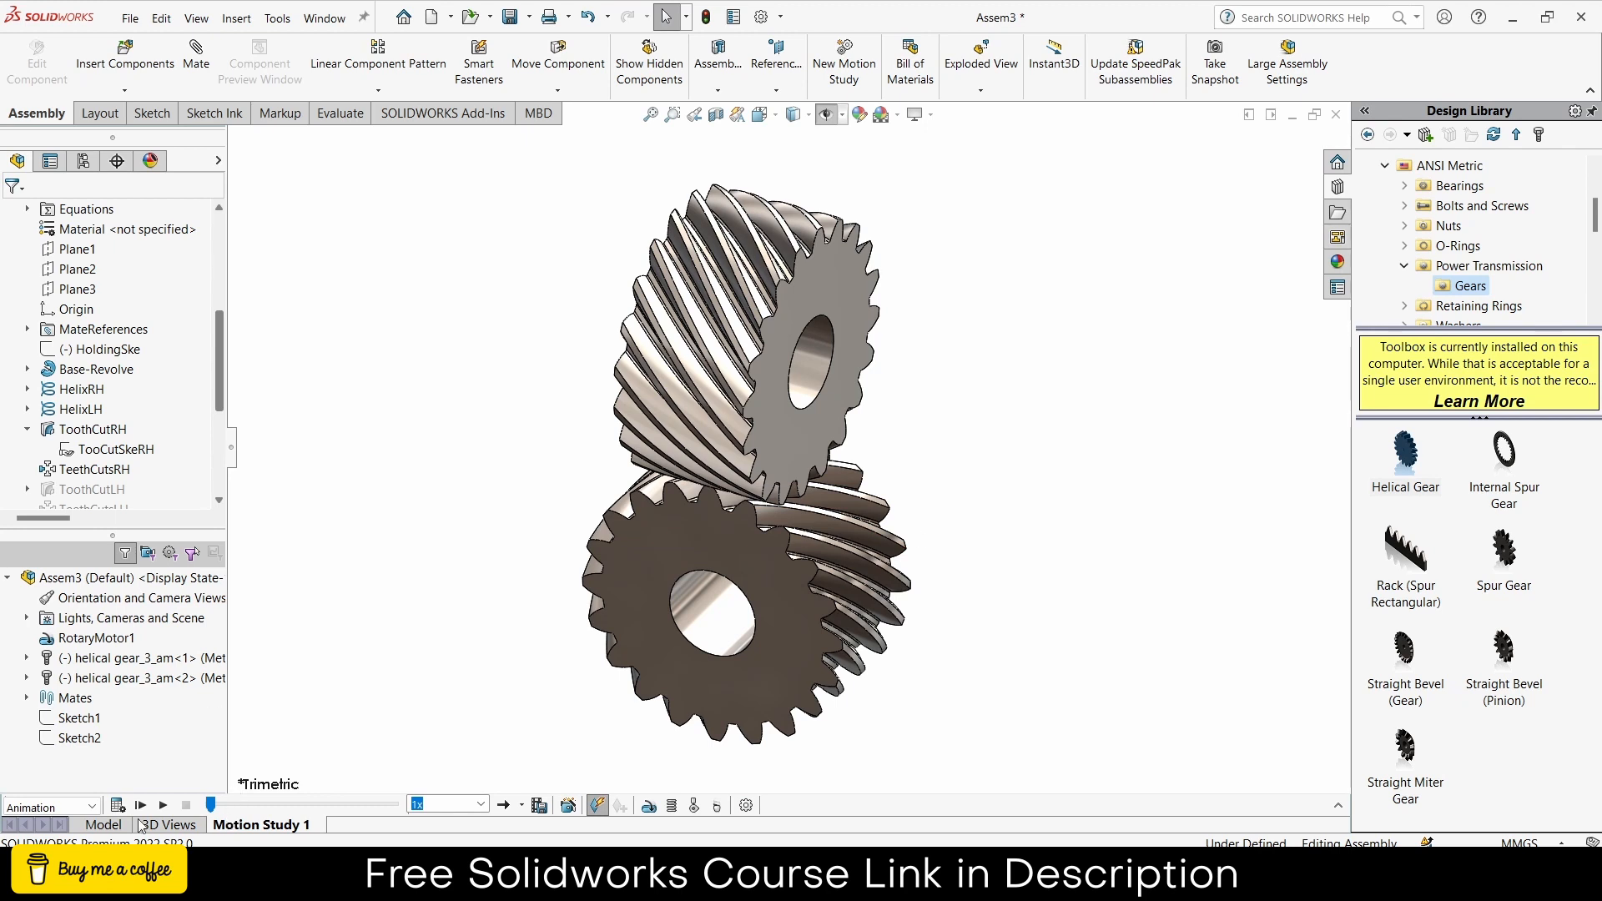
left_click(746, 806)
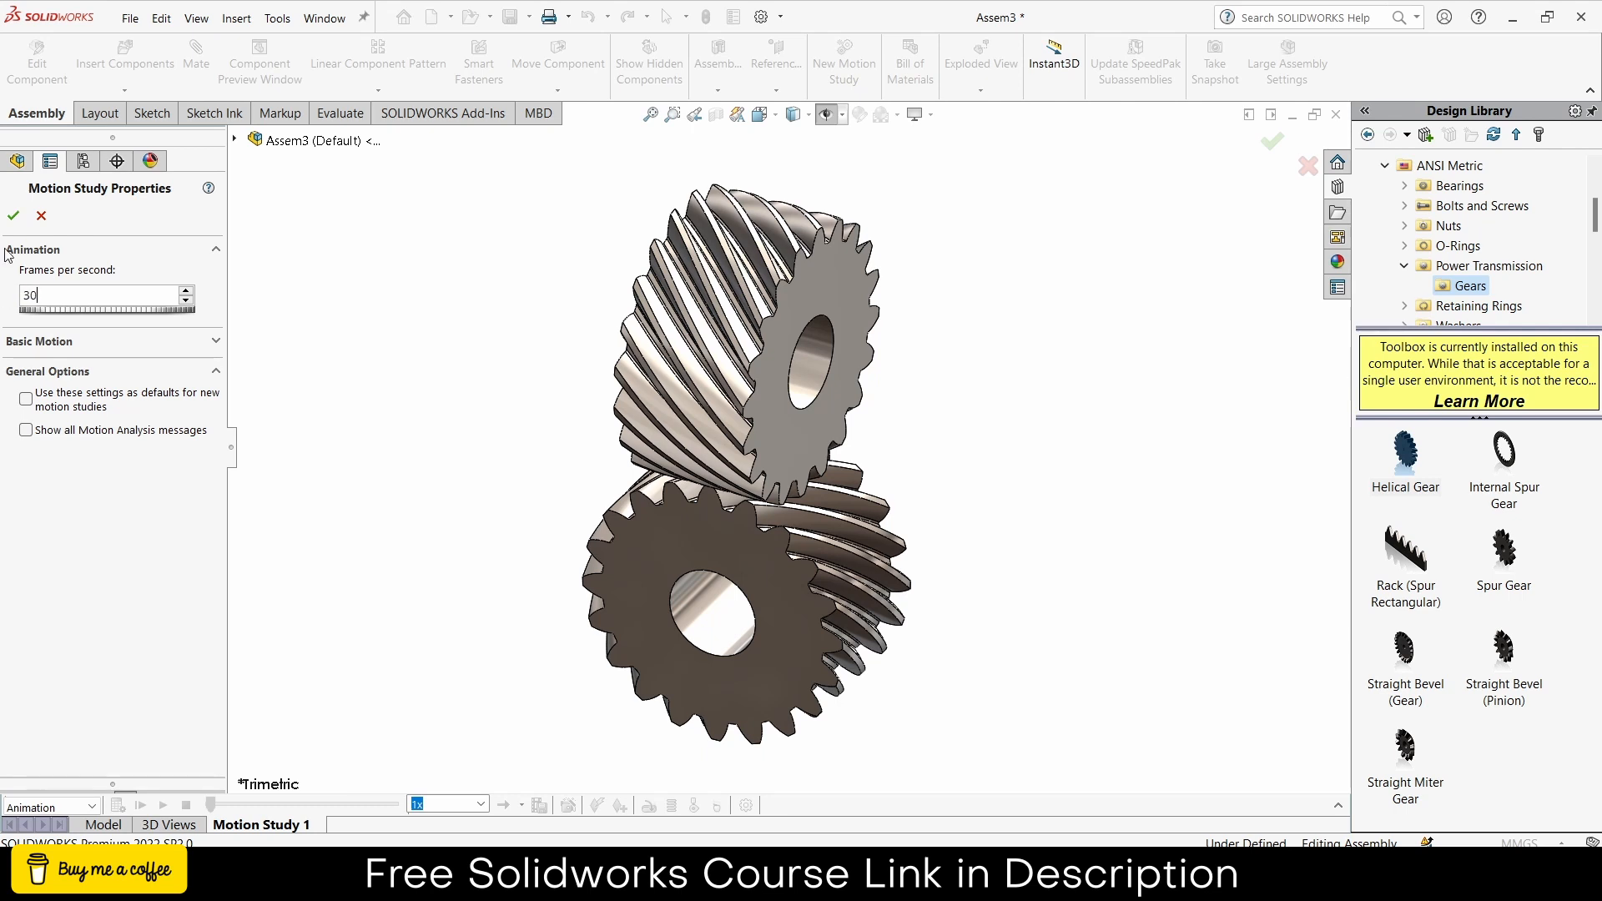
left_click(12, 217)
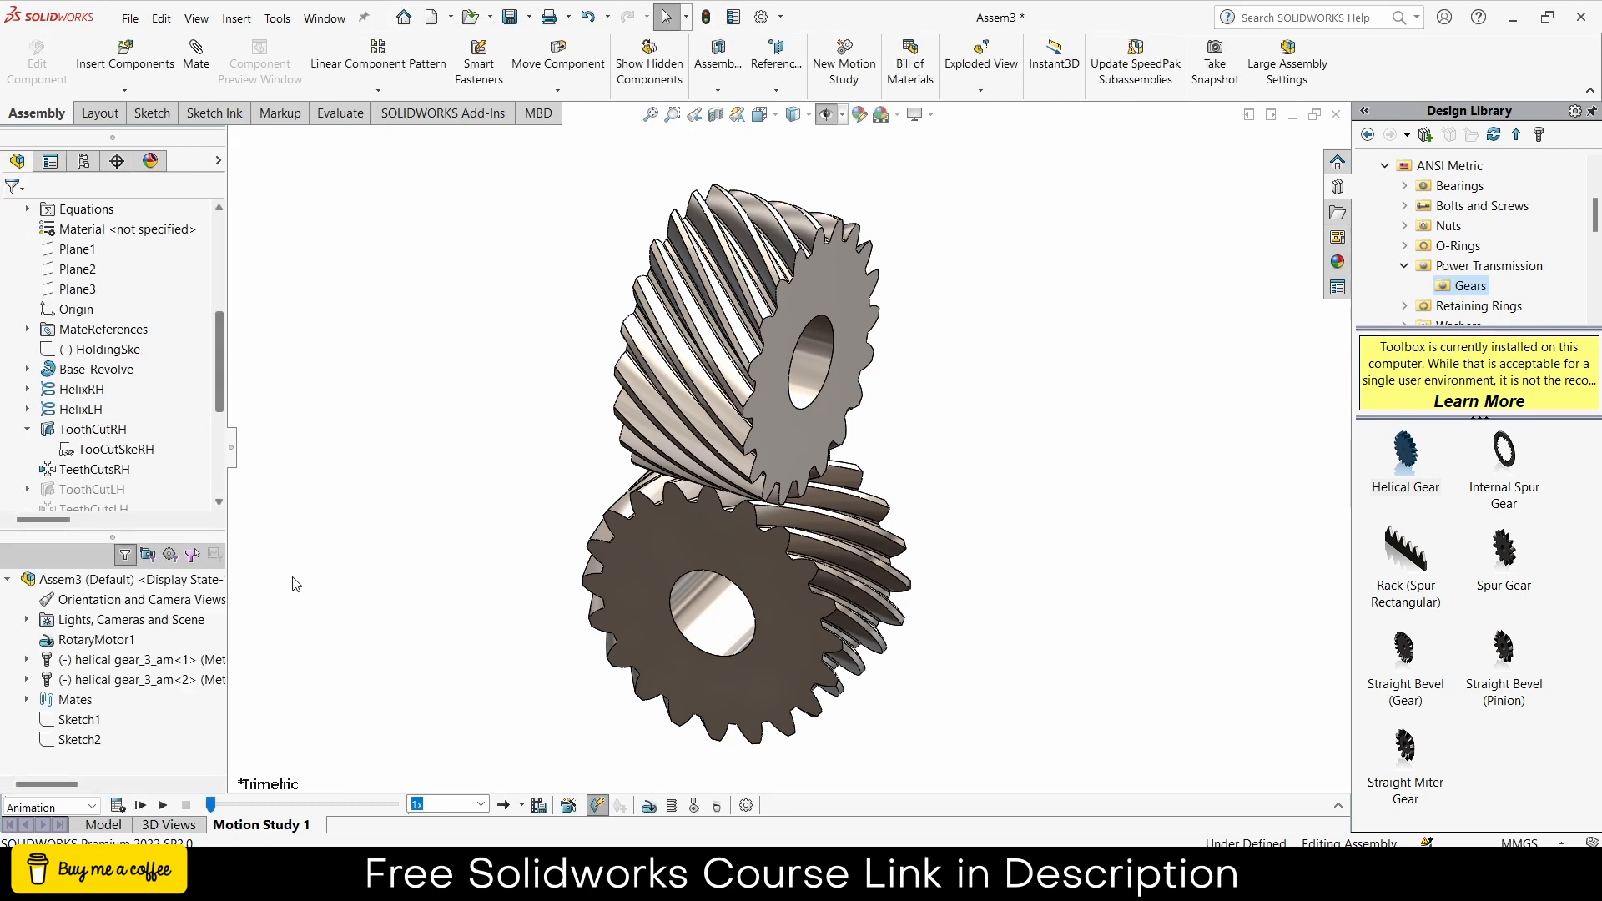
- Calculate the motion study and examine the meshing gears from another angle
left_click(118, 806)
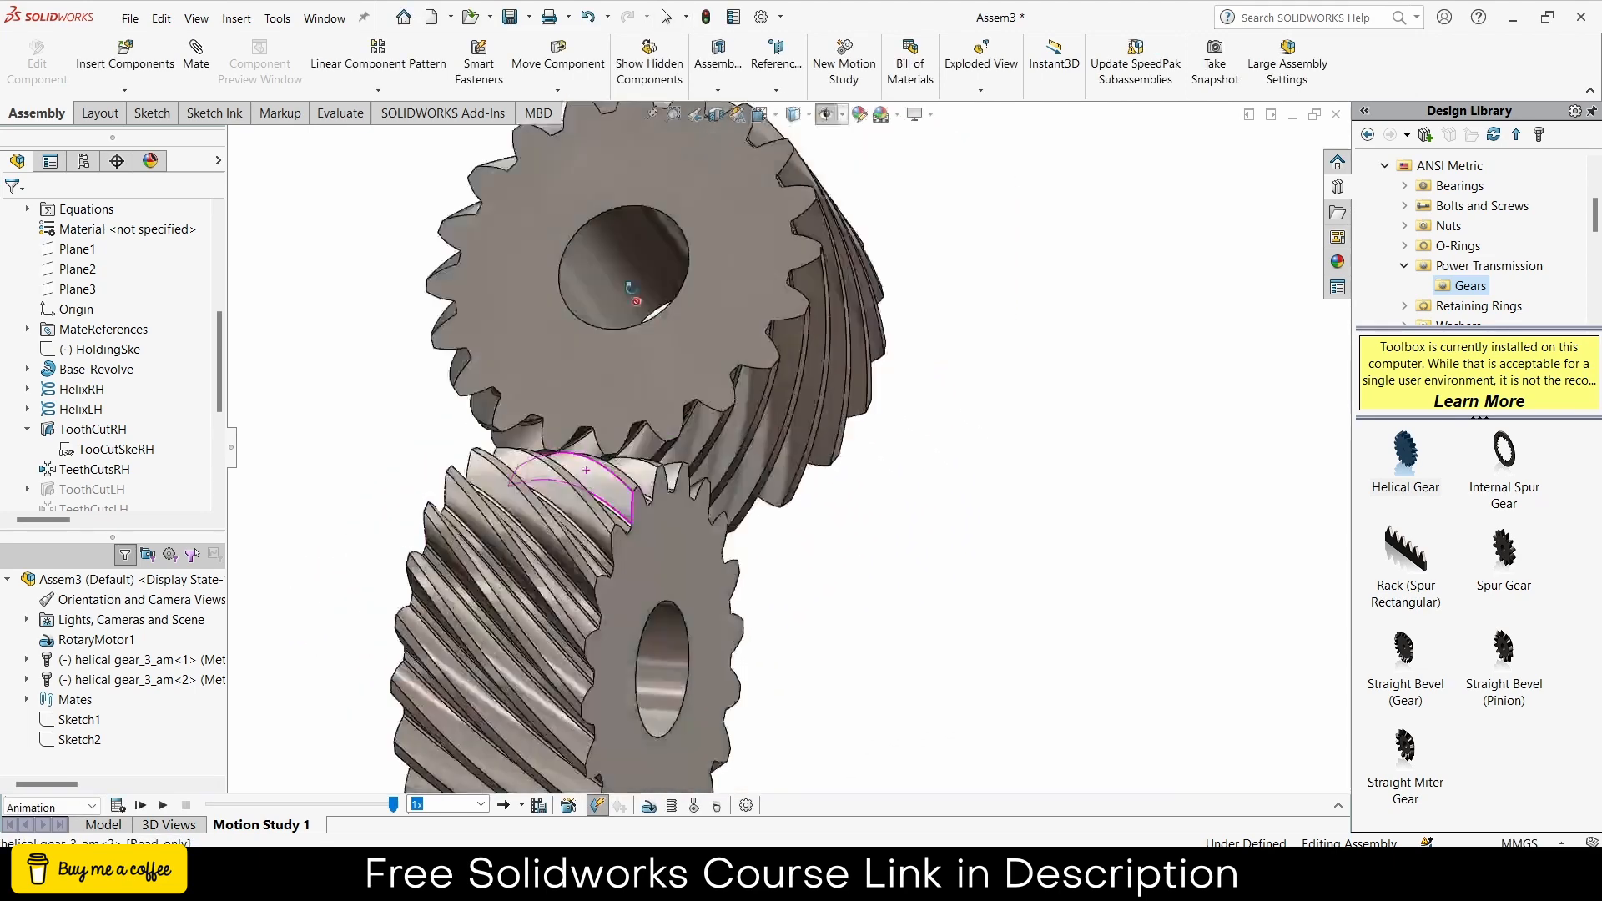
middle_click_drag(630, 288, 624, 404)
scroll(624, 403, "up", 3)
scroll(620, 402, "down", 2)
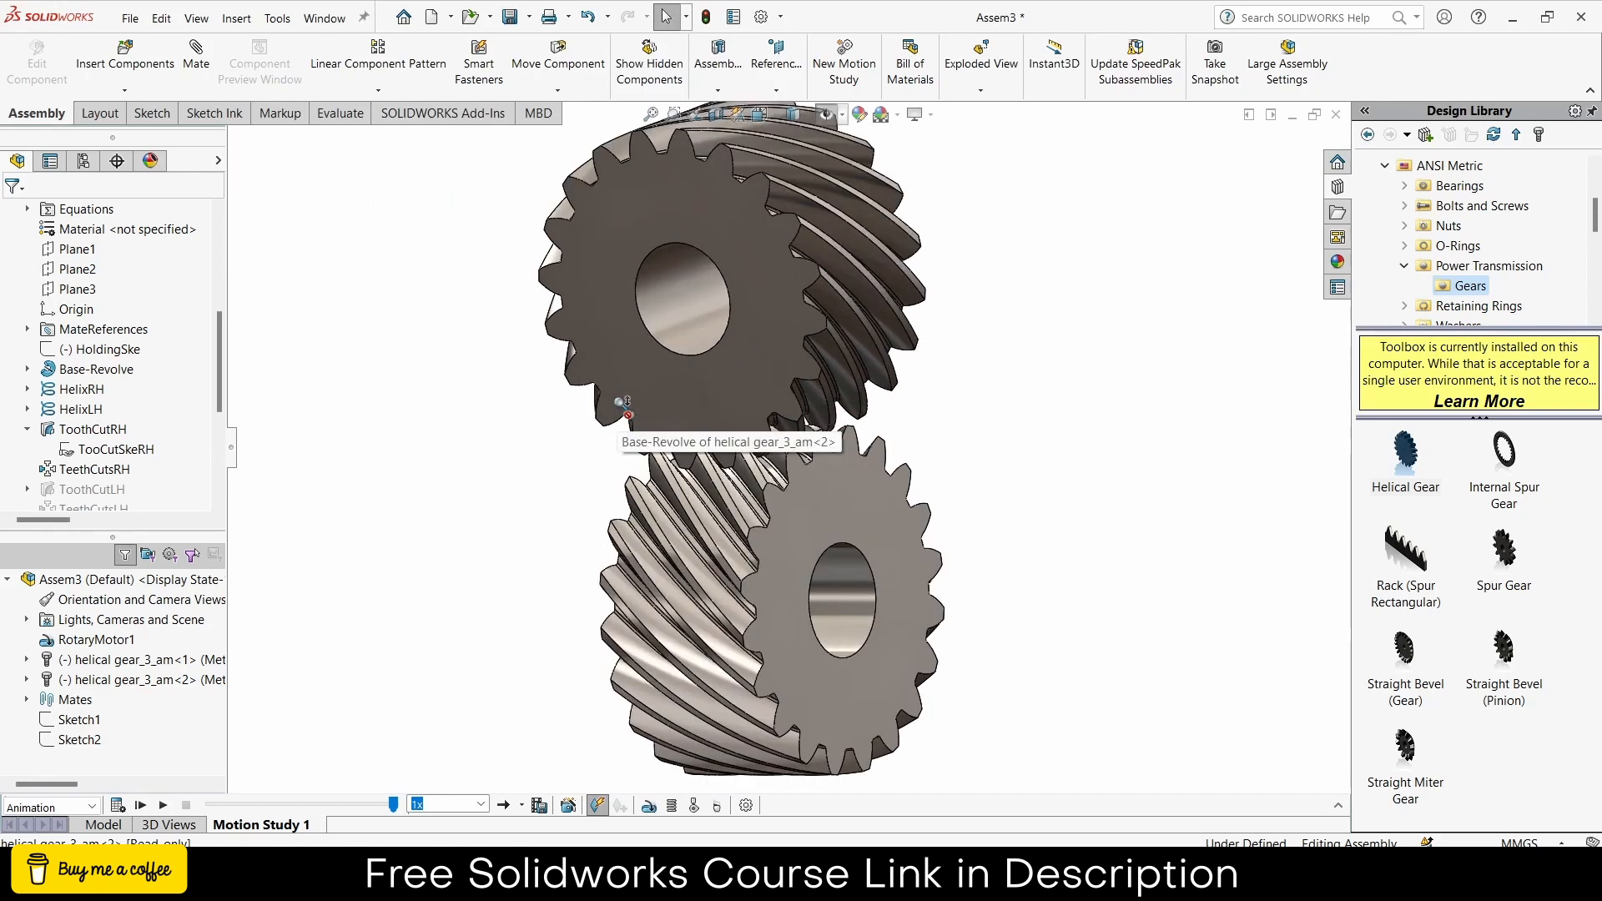
middle_click_drag(757, 467, 739, 380)
scroll(769, 437, "up", 3)
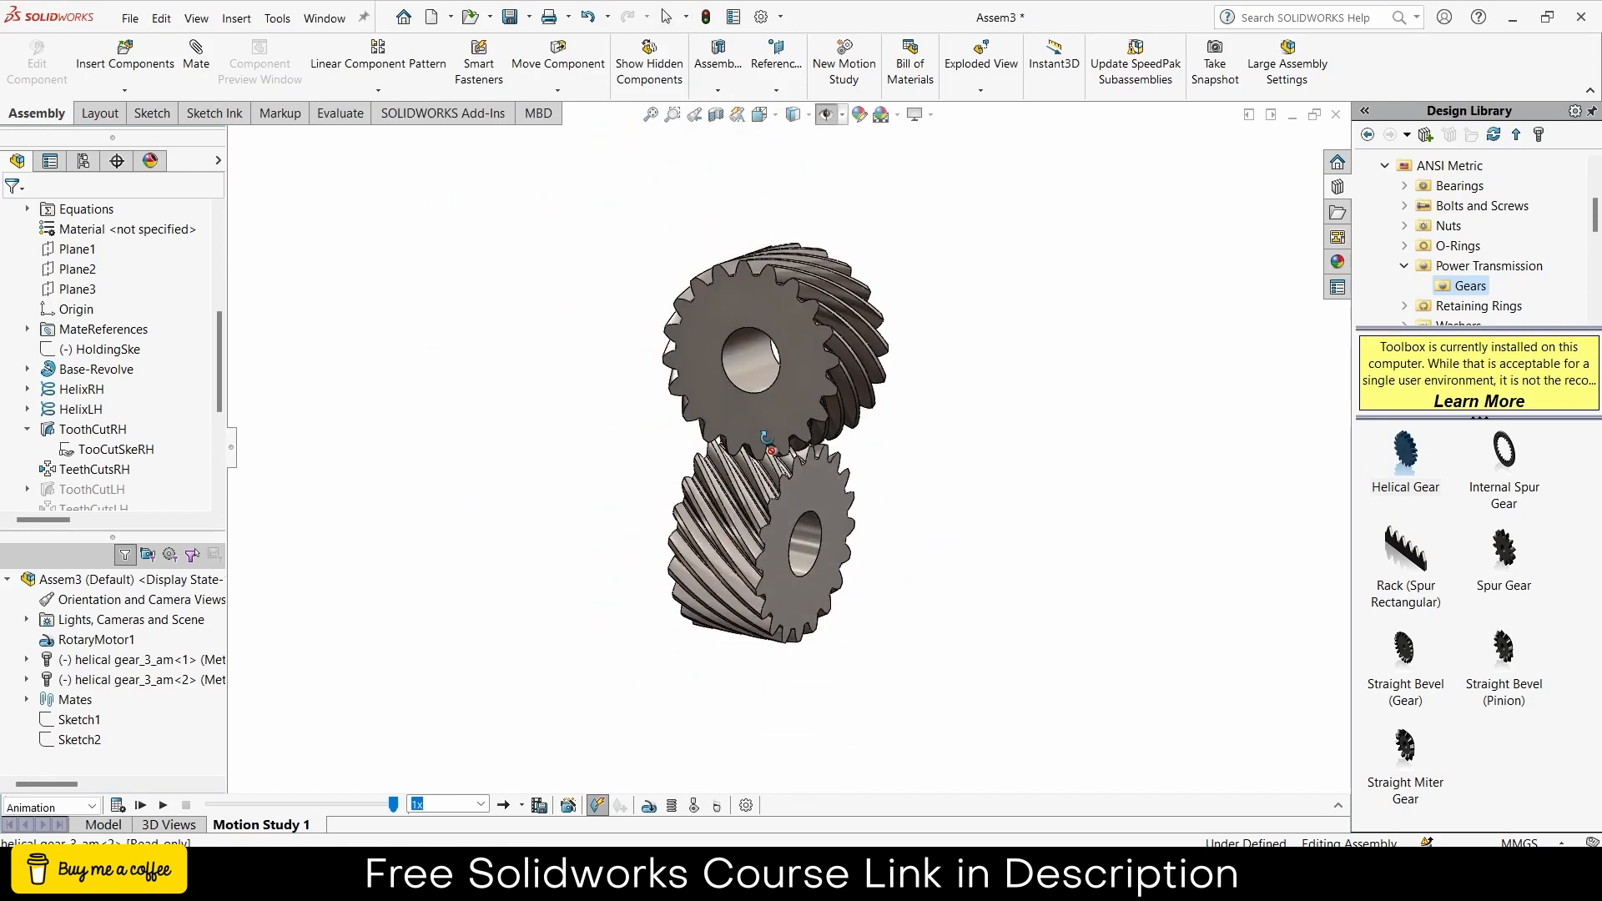
- Expand the motion study timeline, disable playback of view keys for Orientation and Camera Views, and collapse the timeline
left_click(1338, 807)
right_click(86, 665)
left_click(288, 678)
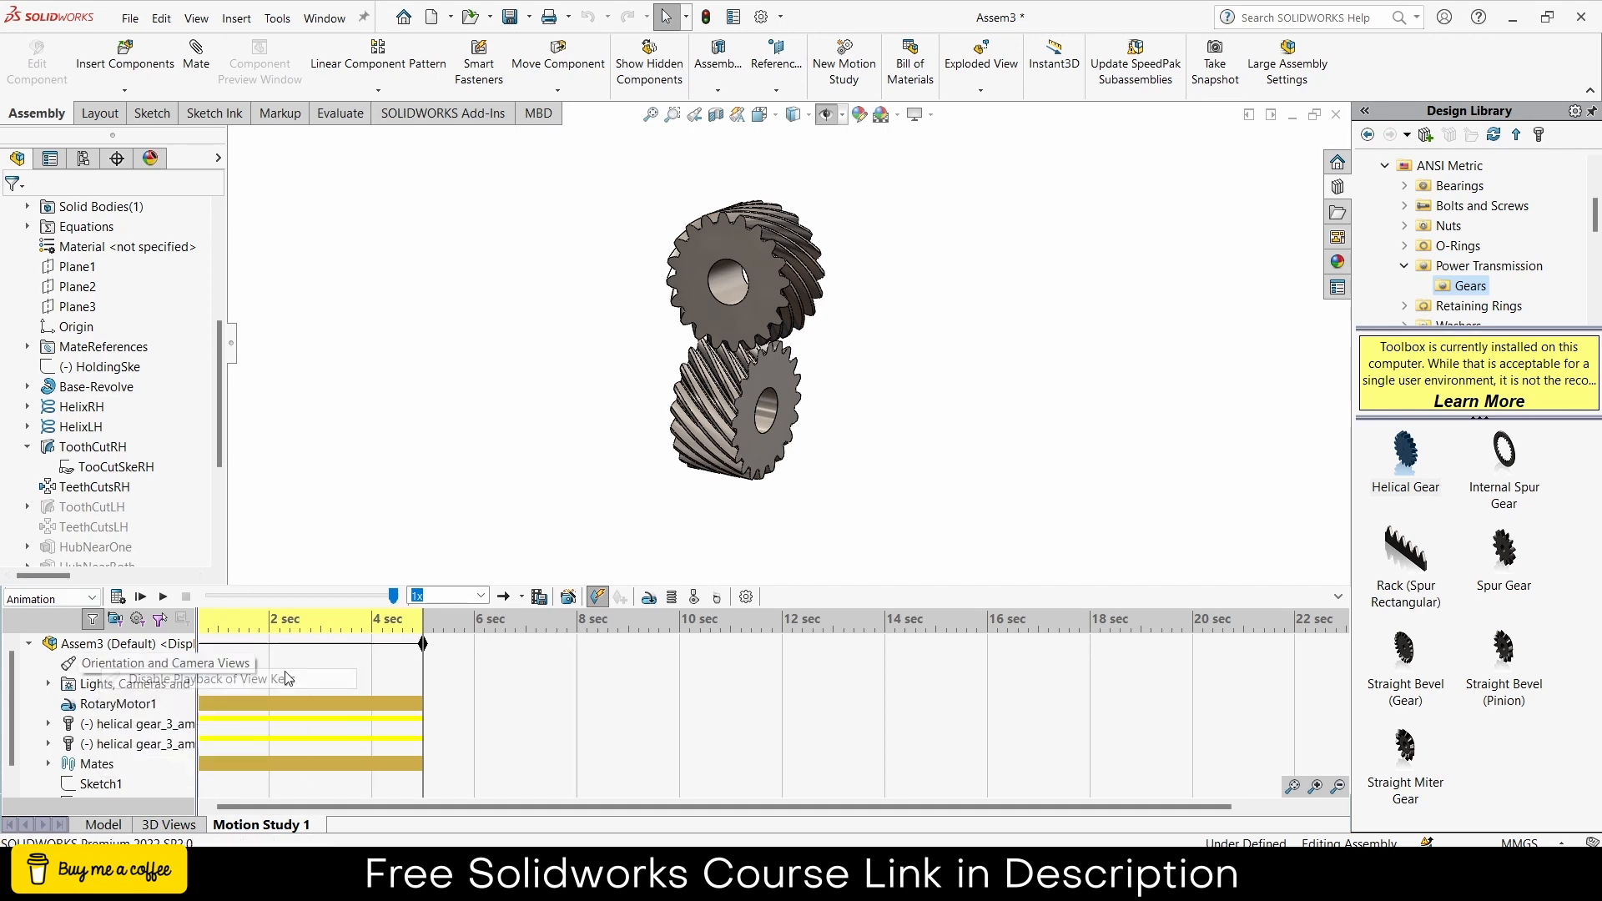
left_click(1338, 597)
scroll(761, 417, "up", 4)
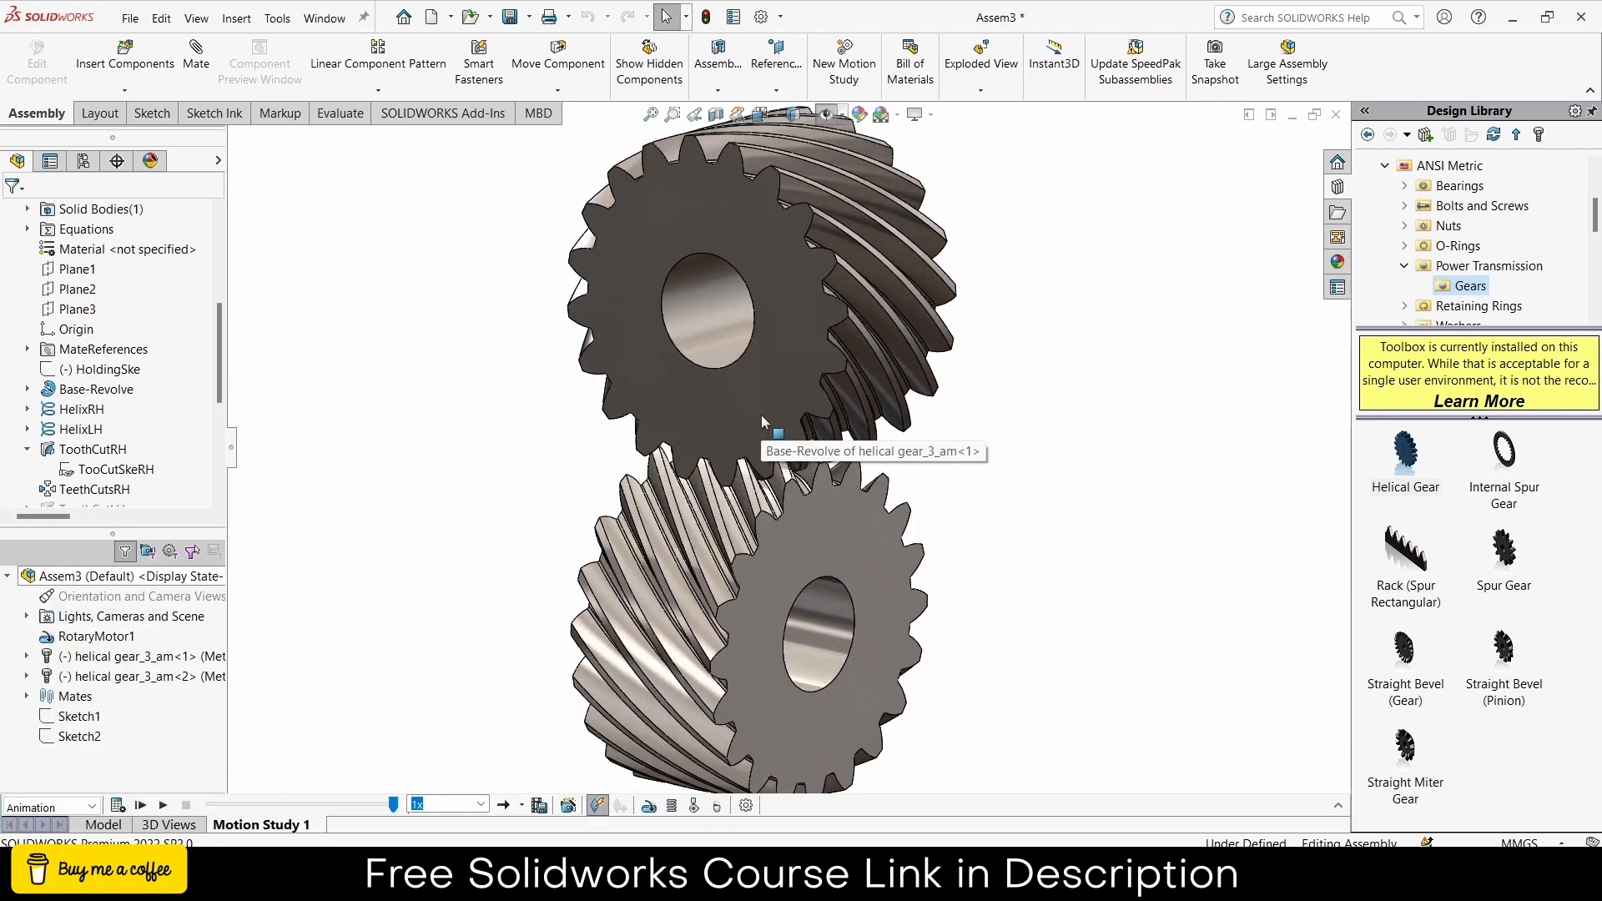
- Play the gear animation, set the playback speed to 0.5x, and play it again
left_click(165, 805)
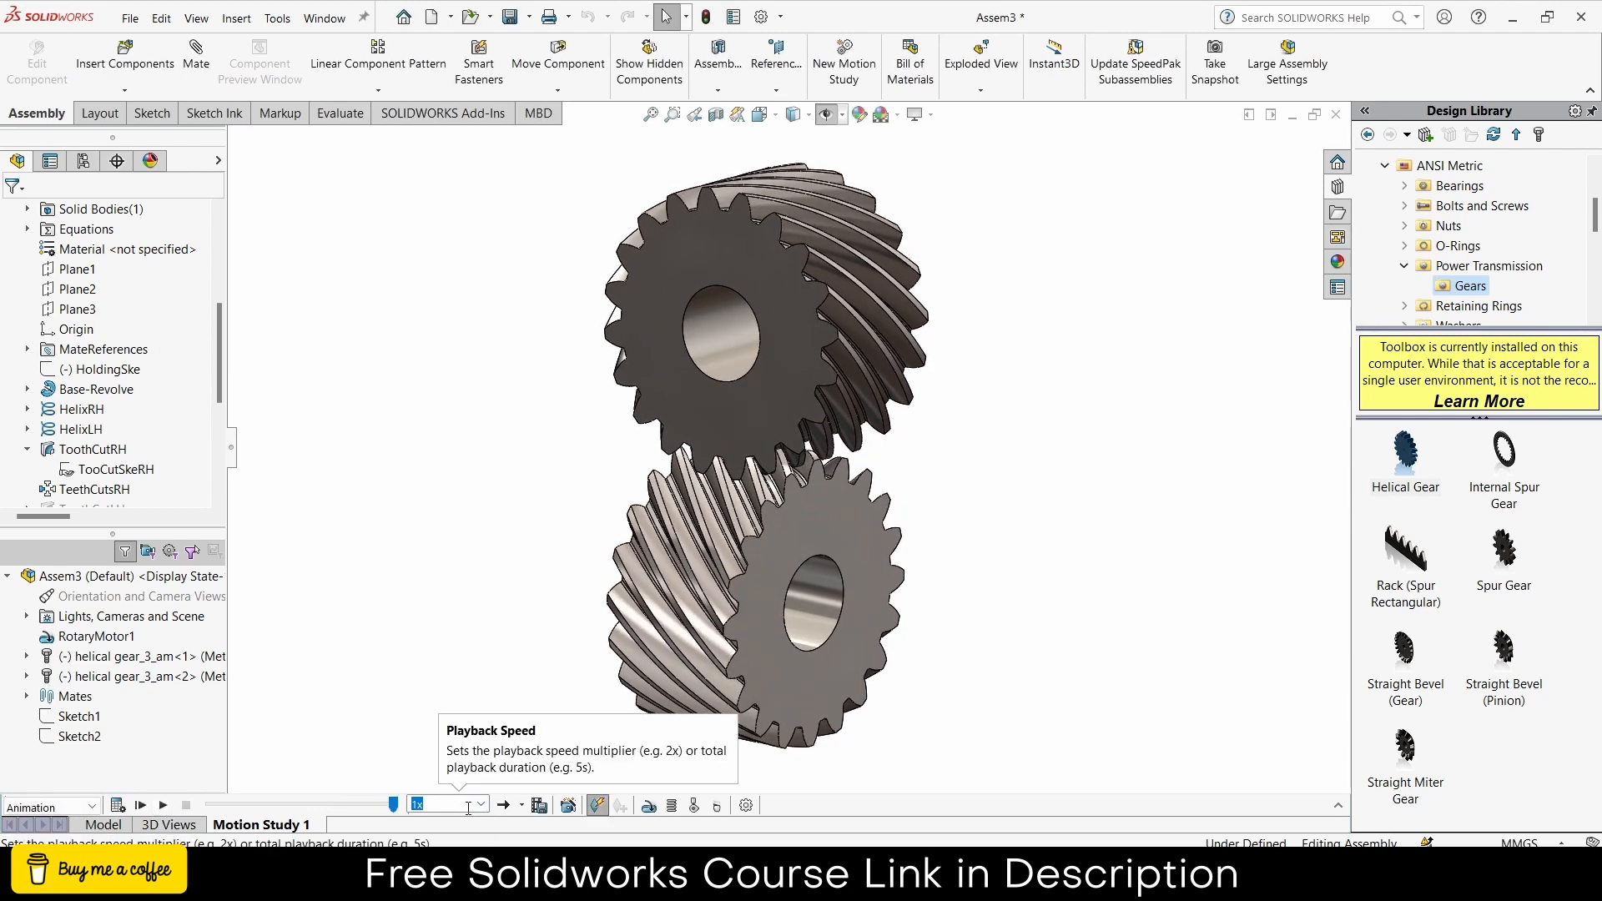
left_click(481, 805)
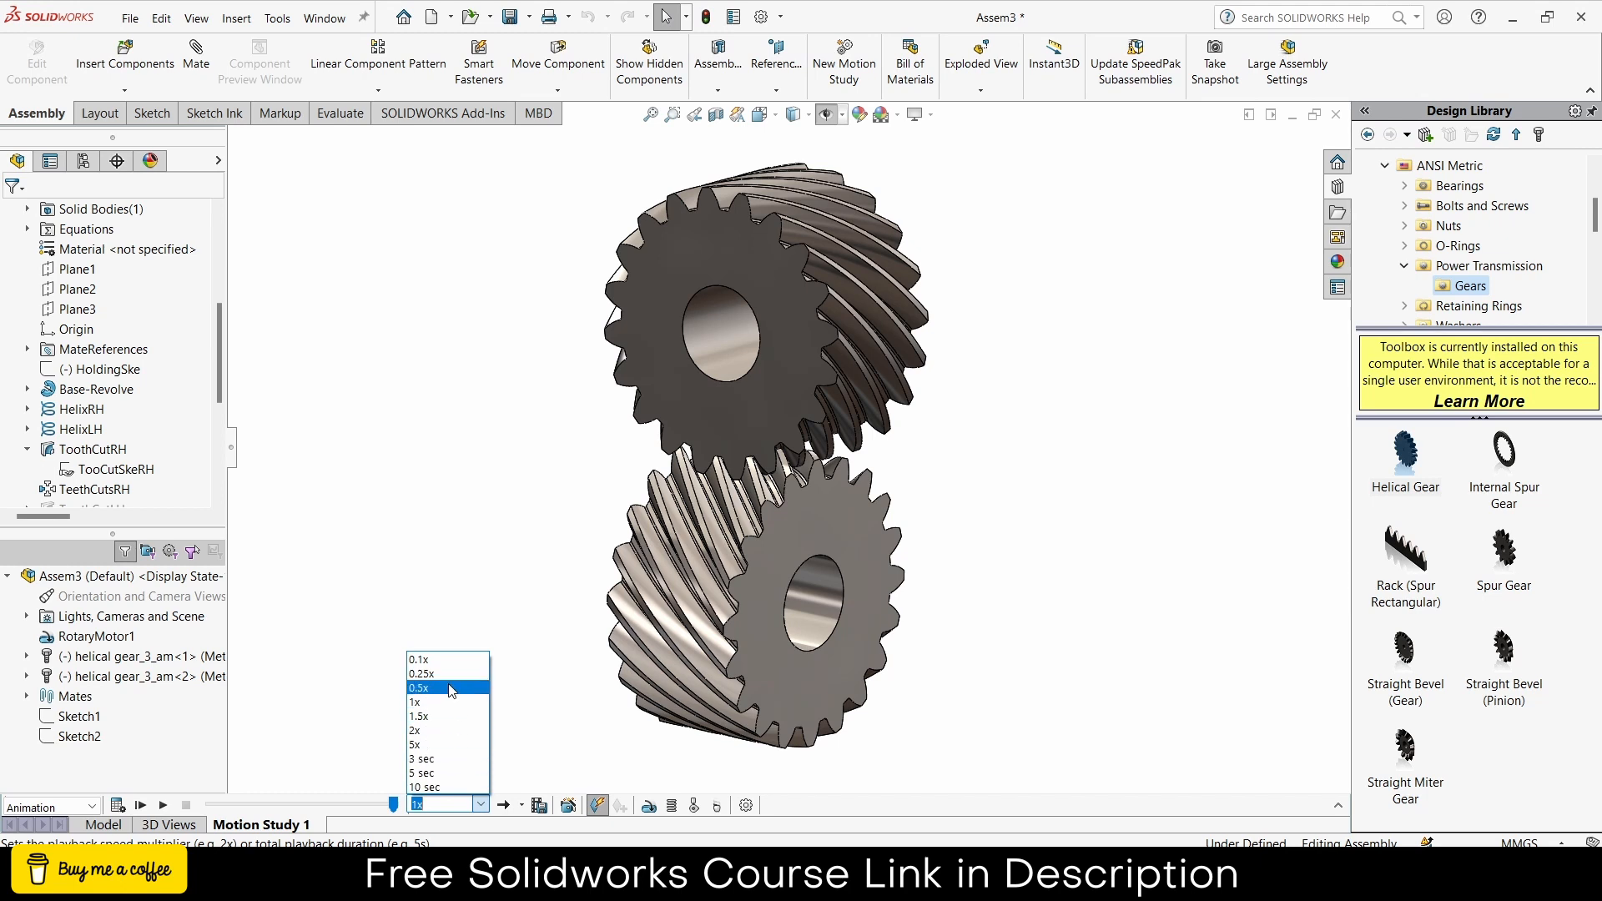
left_click(449, 688)
left_click(163, 805)
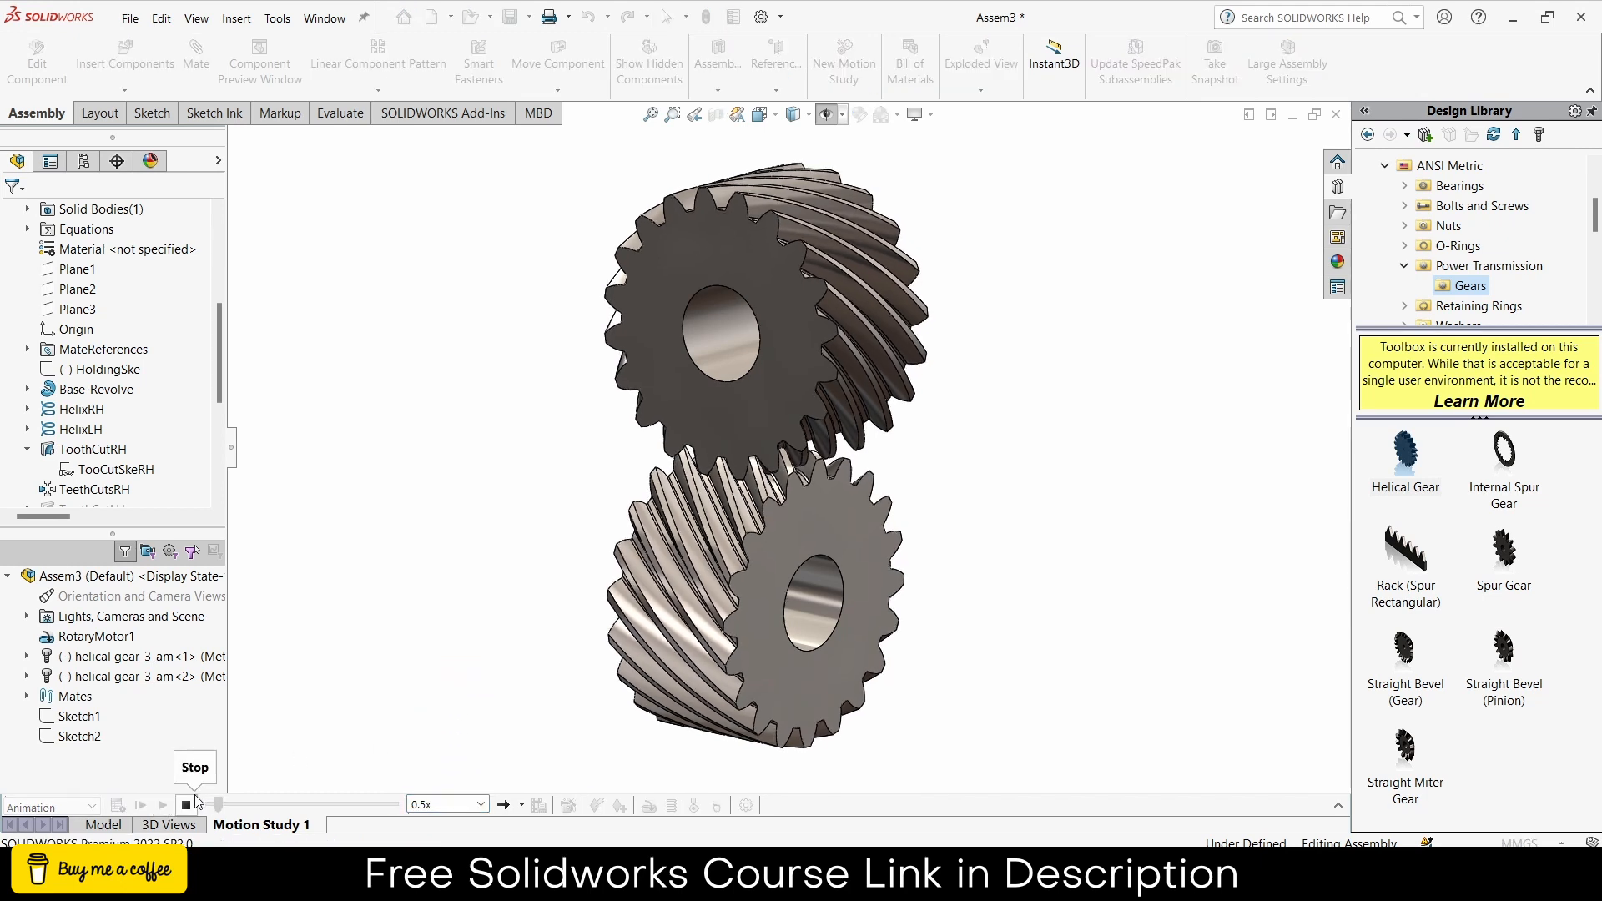